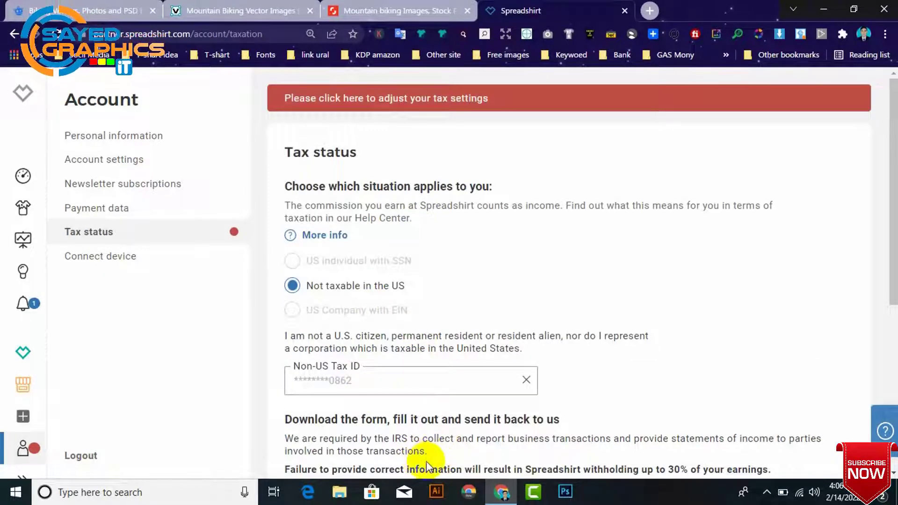
# Scroll to the W-8BEN-E download section and select the Partner ID number
pyautogui.scroll(-5, 425, 461)
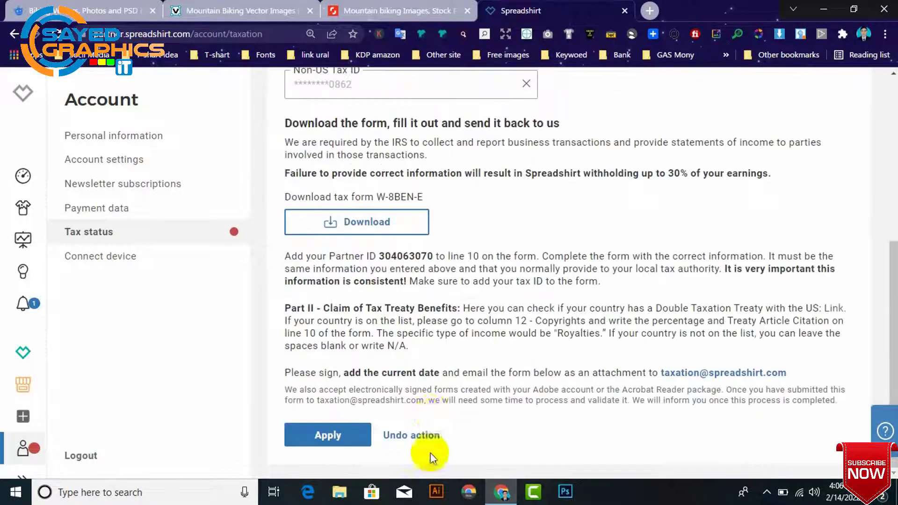
pyautogui.doubleClick(391, 257)
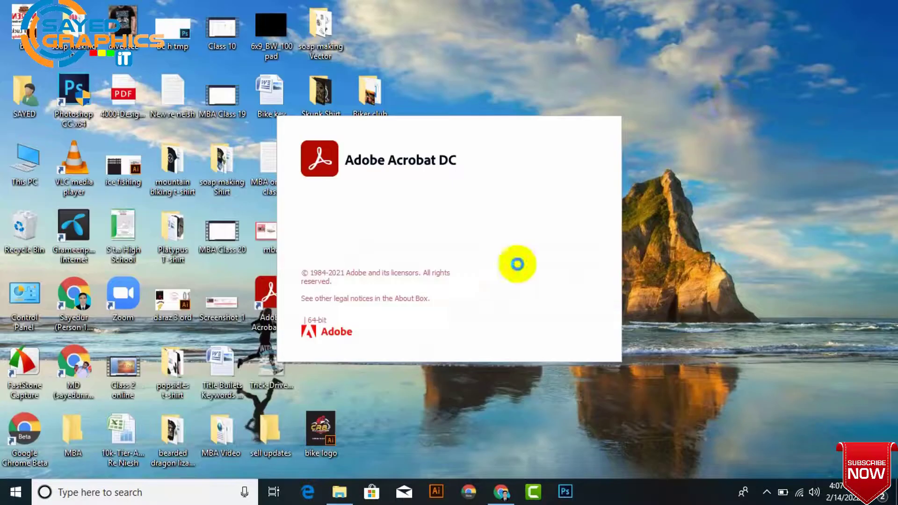
# Refresh the desktop three times, then bring the Chrome window with Spreadshirt back up
pyautogui.rightClick(500, 41)
pyautogui.click(524, 76)
pyautogui.rightClick(509, 44)
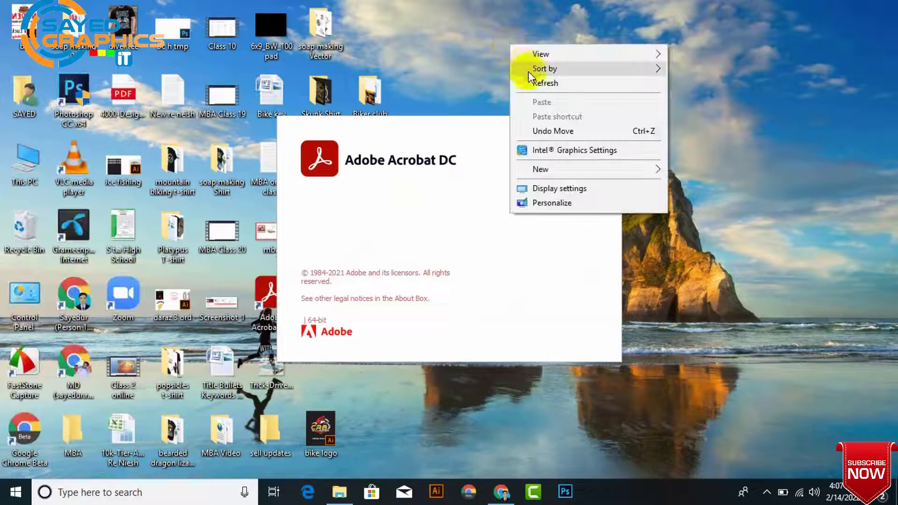
pyautogui.click(536, 80)
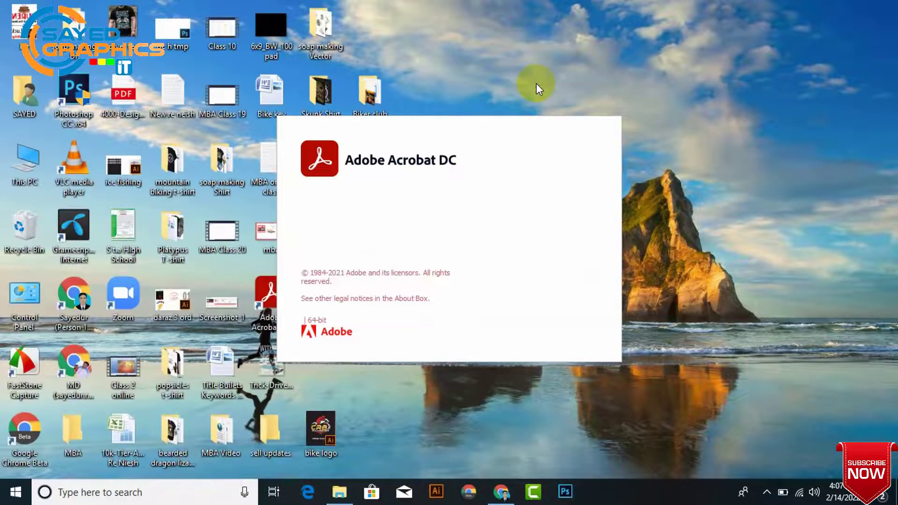
pyautogui.rightClick(523, 46)
pyautogui.click(557, 87)
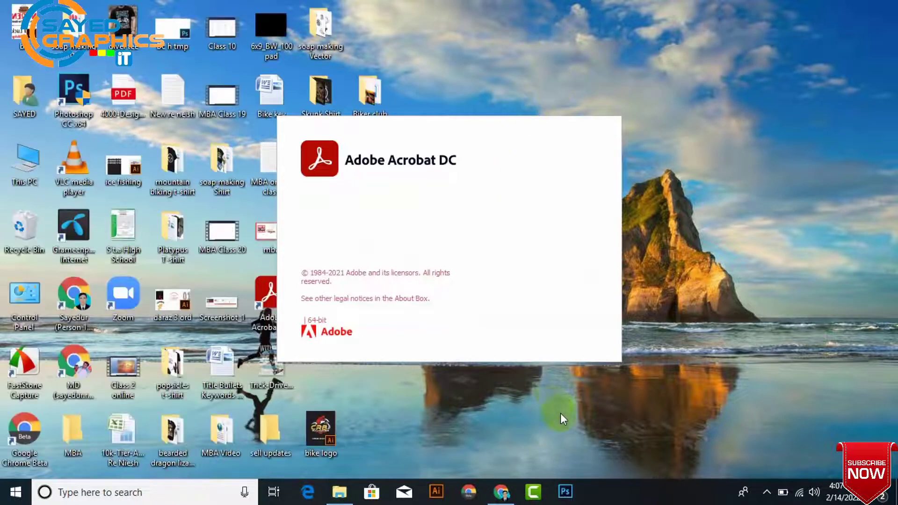
pyautogui.click(501, 492)
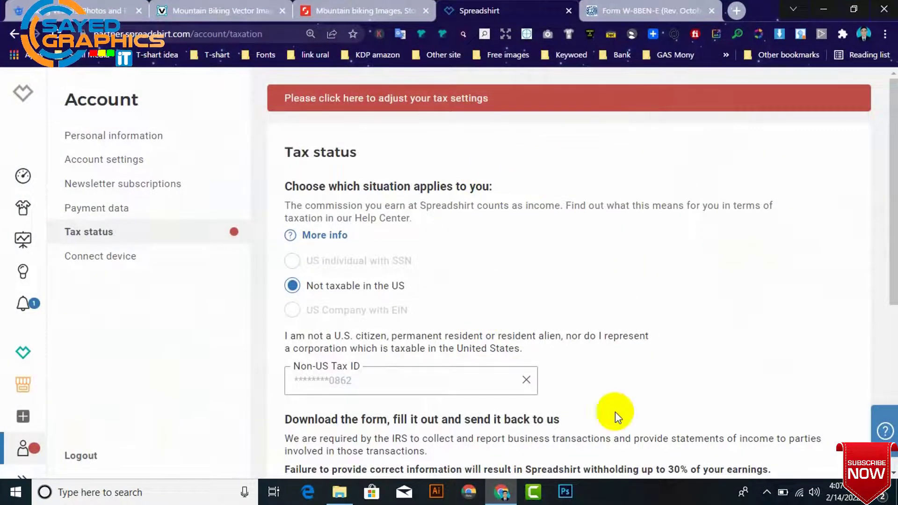
# Download the W-8BEN form PDF into Downloads under the name fw8ben
pyautogui.click(650, 11)
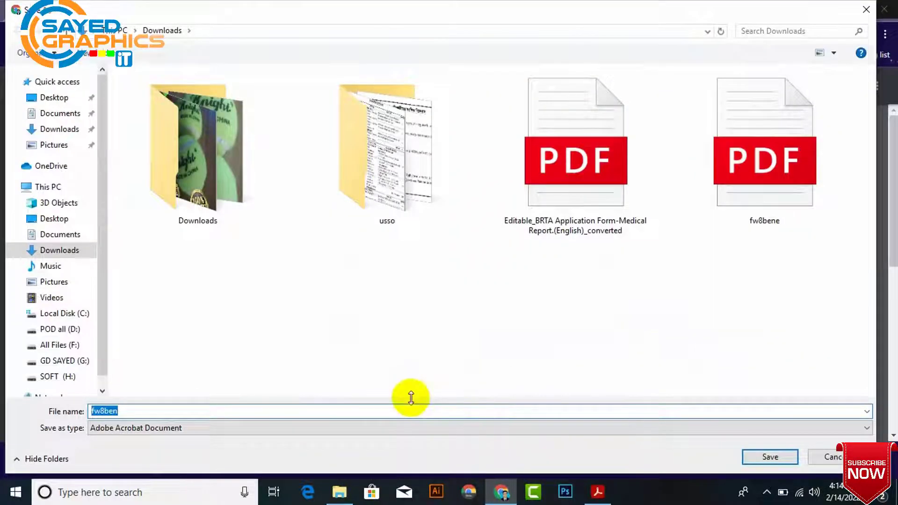
pyautogui.click(231, 409)
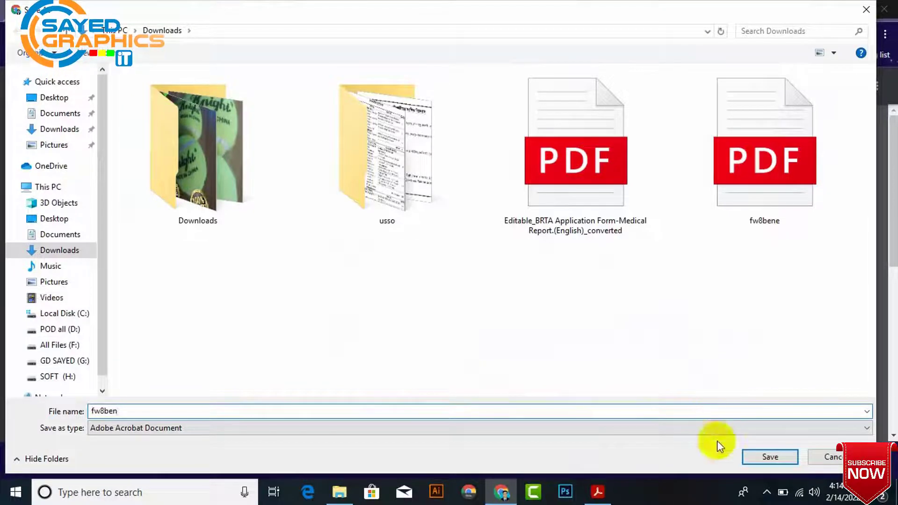
pyautogui.click(771, 457)
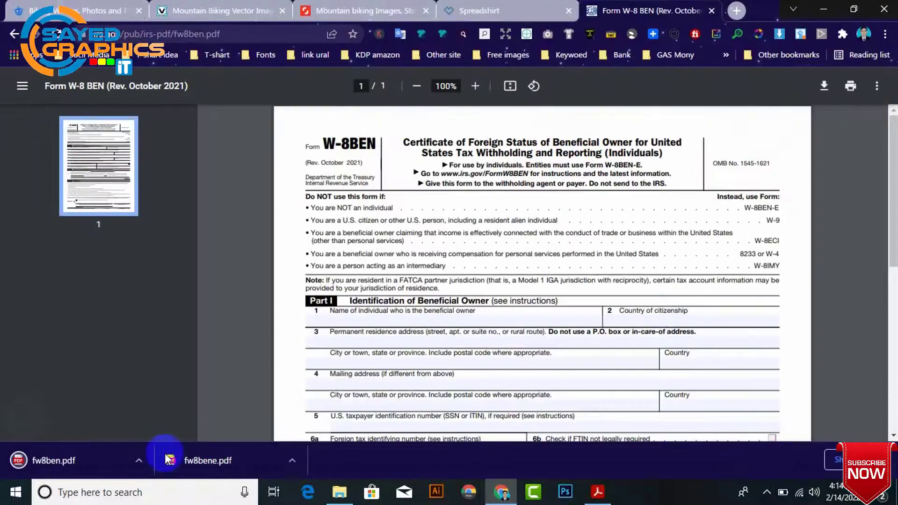
# Open fw8ben from Downloads, then close the wrongly opened W-8BEN-E form without saving
pyautogui.click(339, 492)
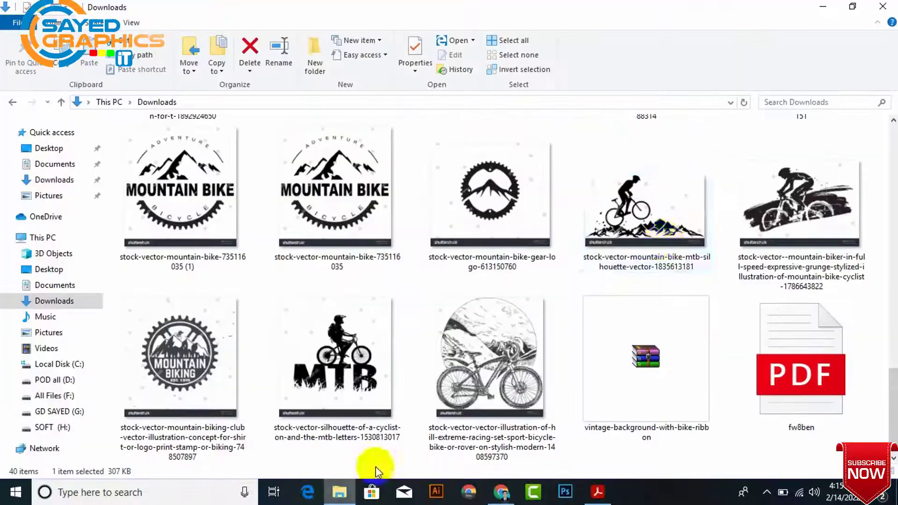
pyautogui.click(801, 370)
pyautogui.rightClick(809, 373)
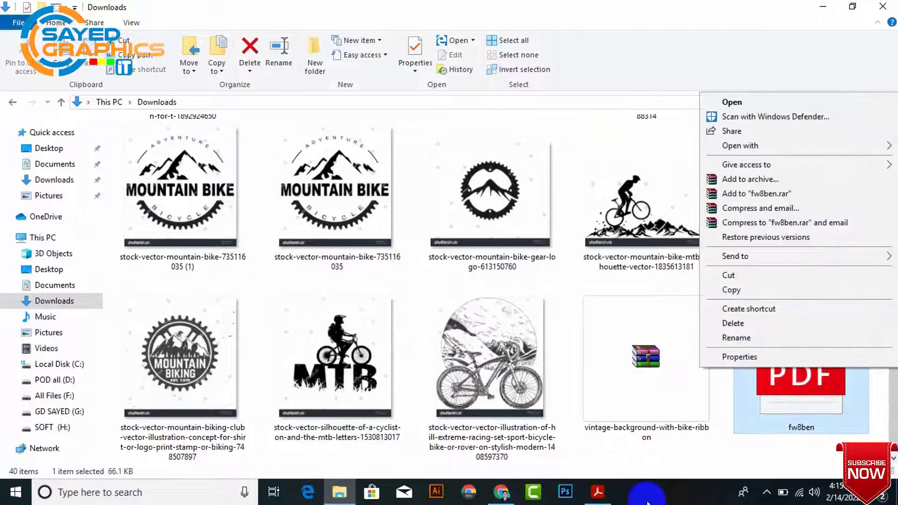
pyautogui.click(732, 102)
pyautogui.click(883, 7)
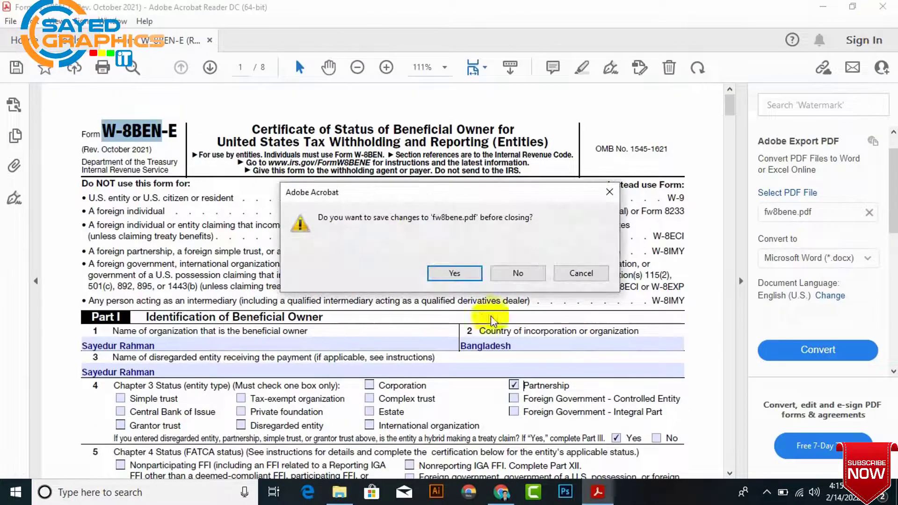
pyautogui.click(516, 273)
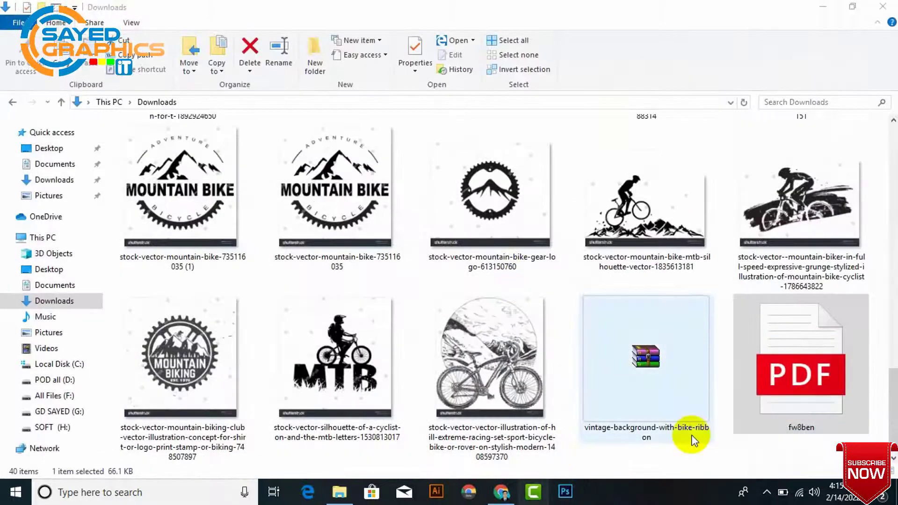
# Open fw8ben.pdf with Adobe Acrobat DC
pyautogui.rightClick(814, 358)
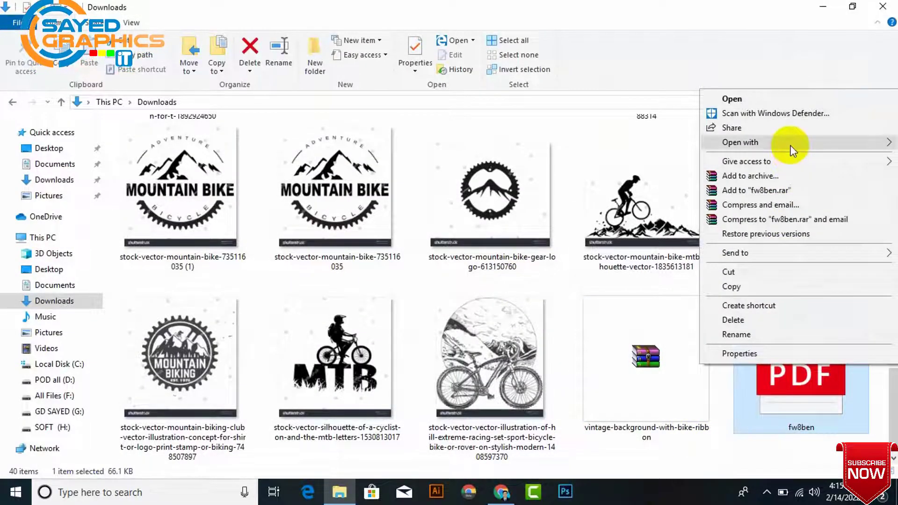
pyautogui.moveTo(792, 144)
pyautogui.click(628, 144)
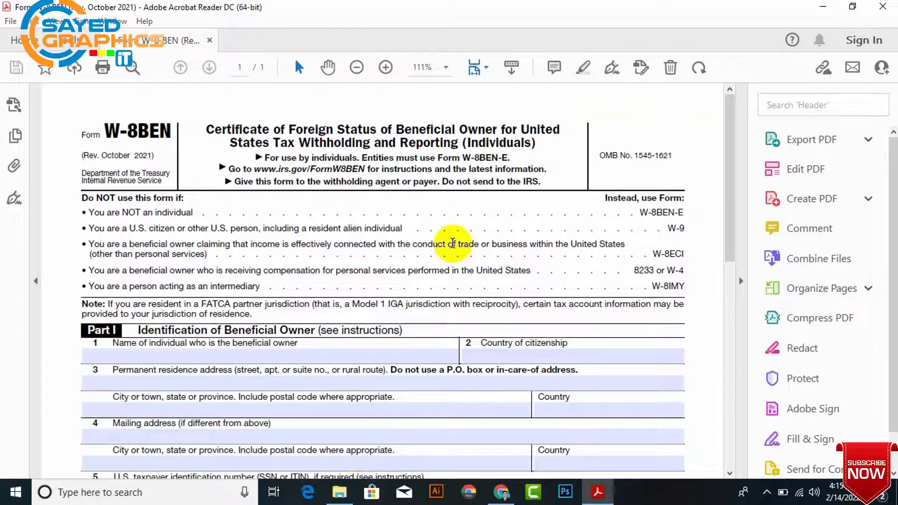
# Enter the beneficial owner's full name on line 1, declining the default-app prompt, and begin typing Bangladesh
pyautogui.click(218, 360)
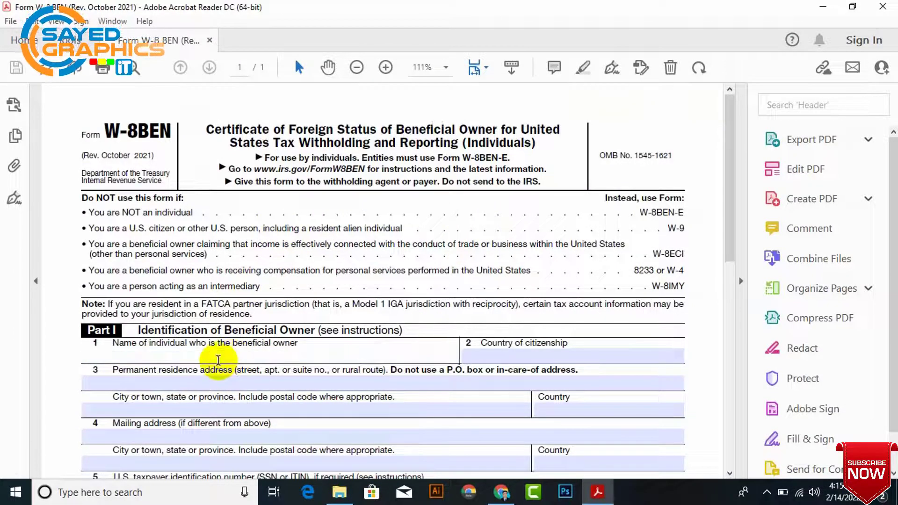
pyautogui.write('SA')
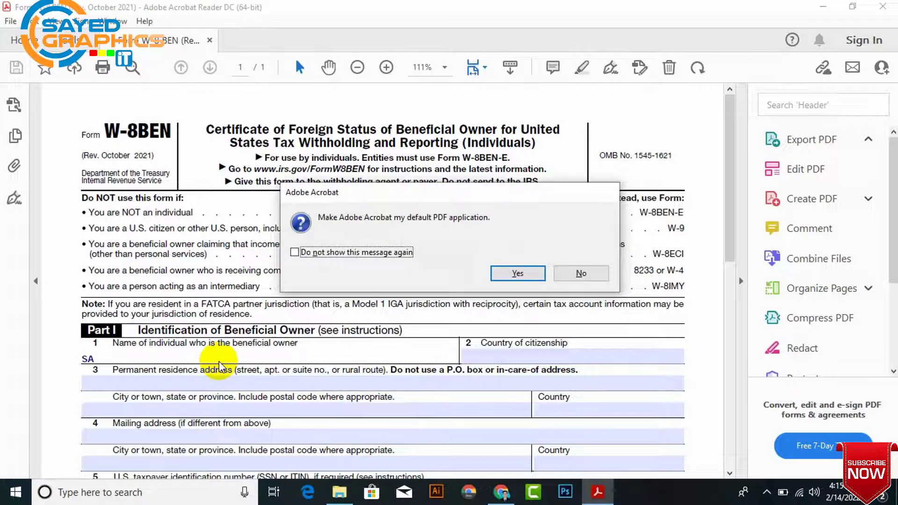
pyautogui.click(583, 271)
pyautogui.press('BackSpace')
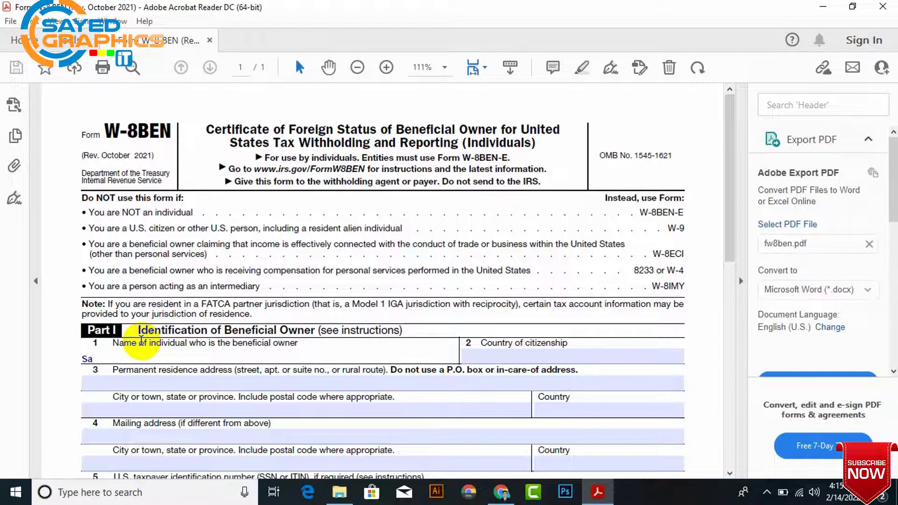
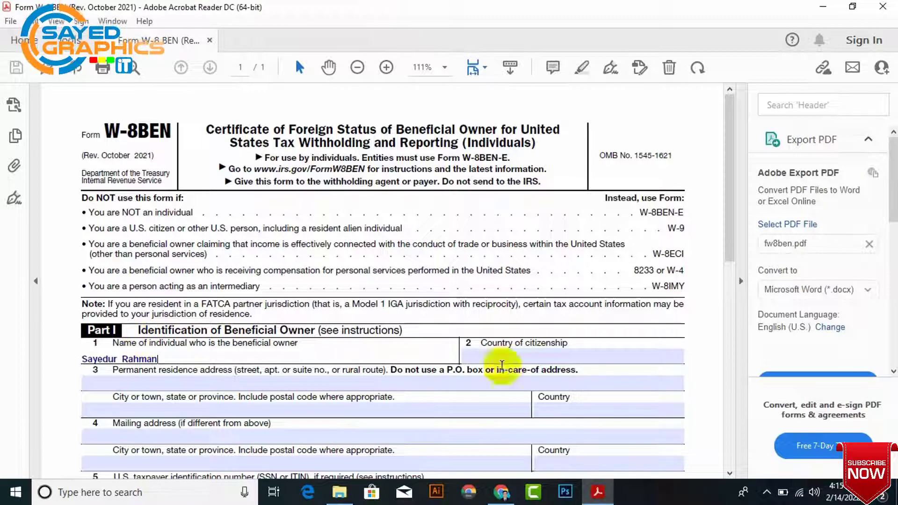
pyautogui.click(550, 358)
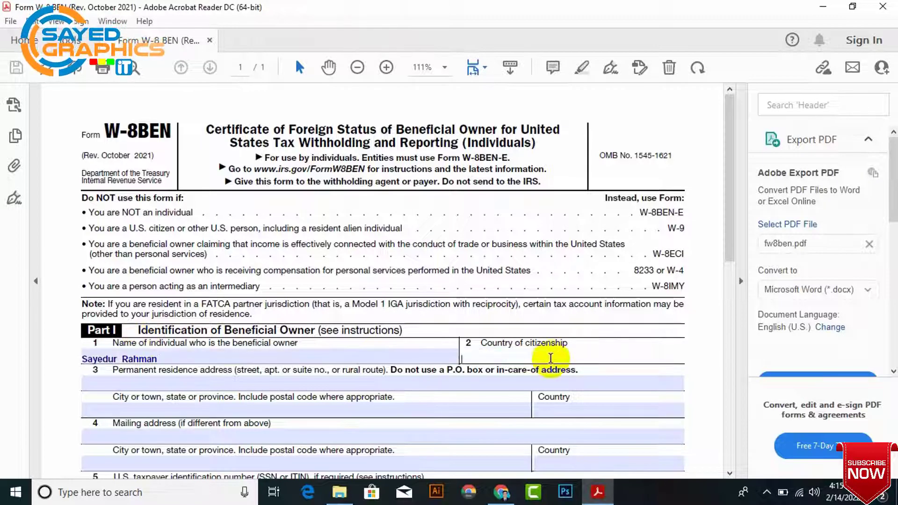
pyautogui.write('Ba')
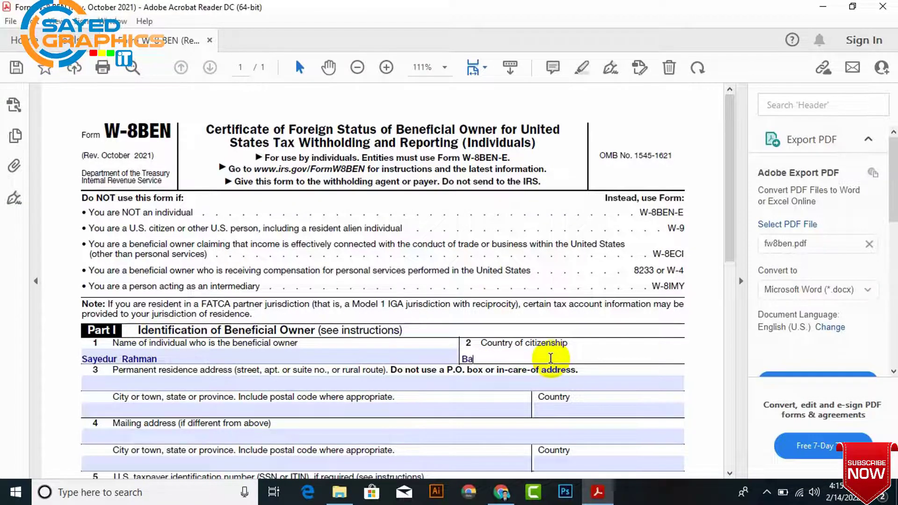
pyautogui.write('ngla')
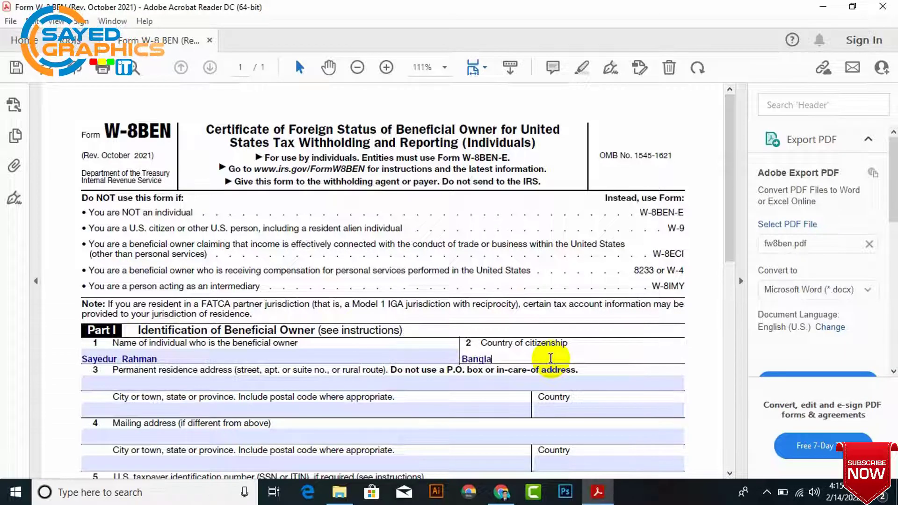
pyautogui.write('desh')
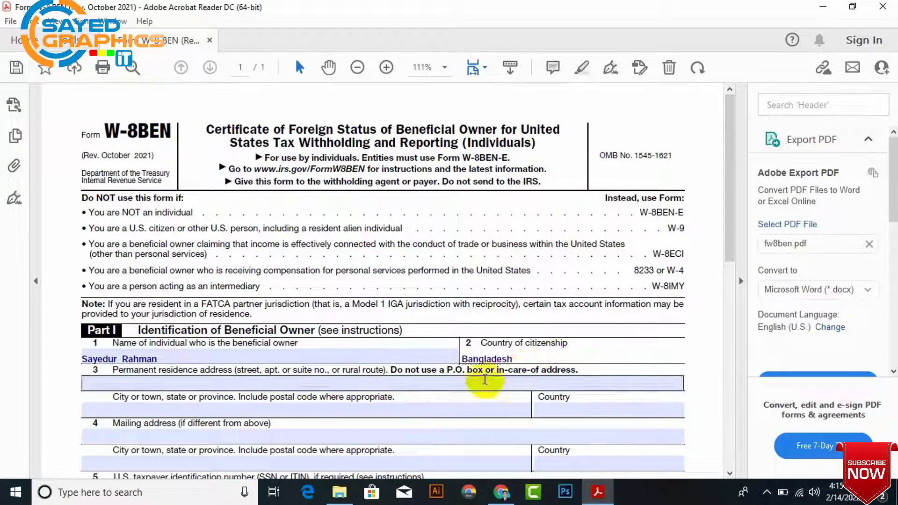
# Remove a mistakenly pasted name and type the permanent residence street address
pyautogui.click(205, 387)
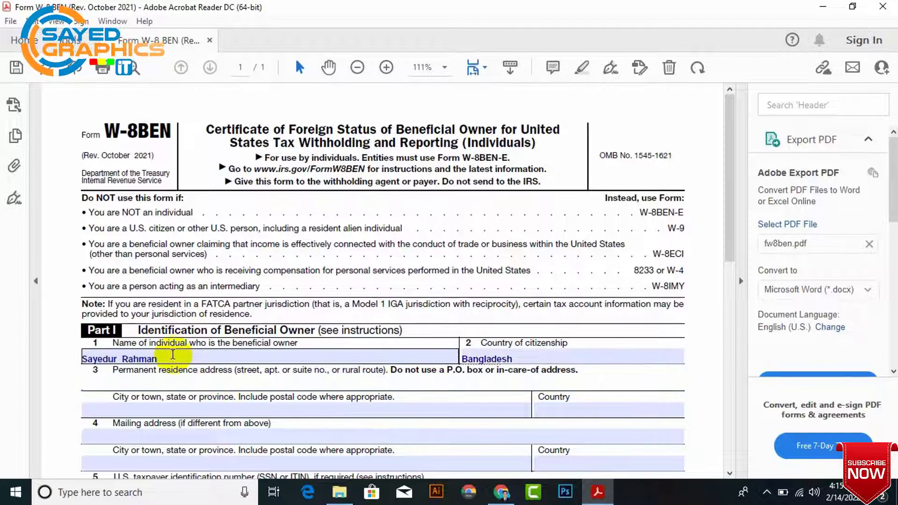
pyautogui.tripleClick(171, 359)
pyautogui.hotkey('ctrl', 'c')
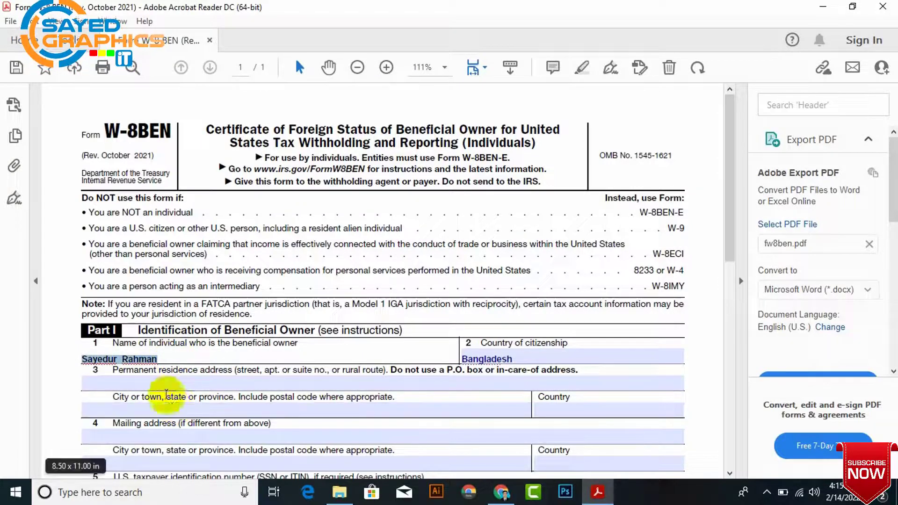
pyautogui.click(157, 384)
pyautogui.hotkey('ctrl', 'v')
pyautogui.click(160, 411)
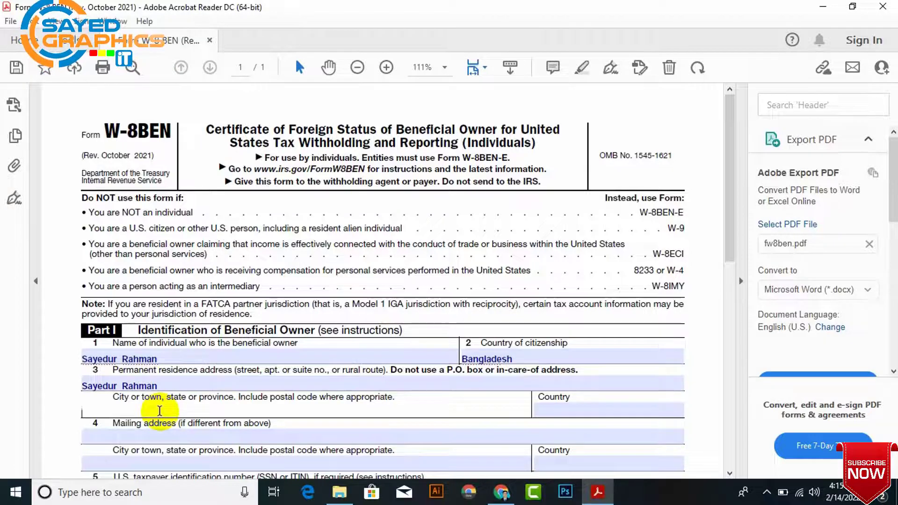
pyautogui.tripleClick(156, 385)
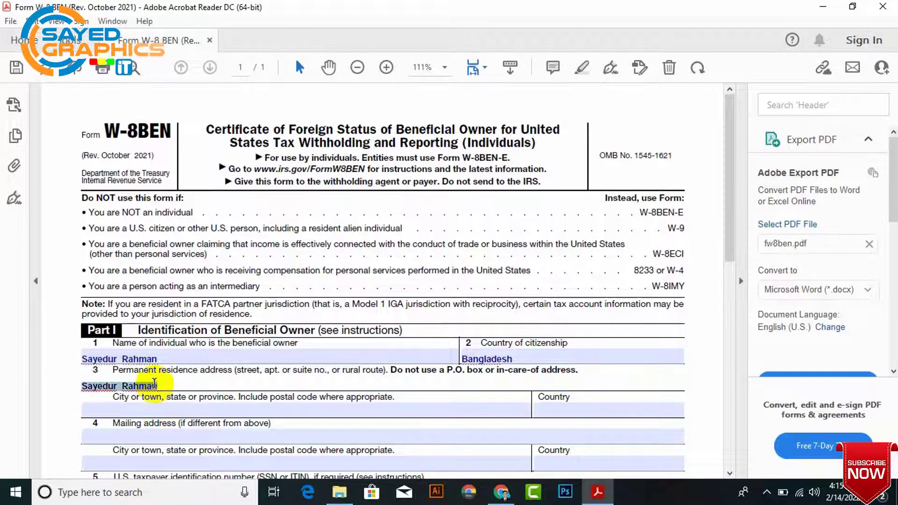
pyautogui.press('BackSpace')
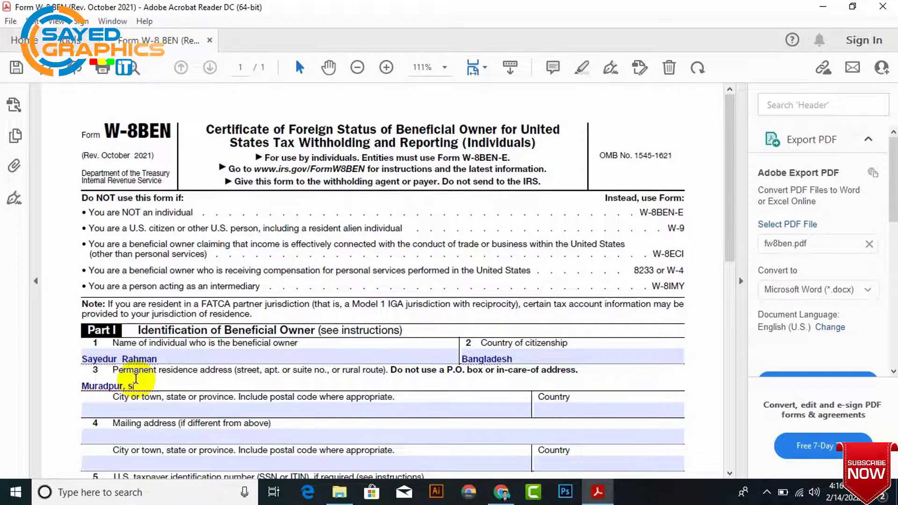
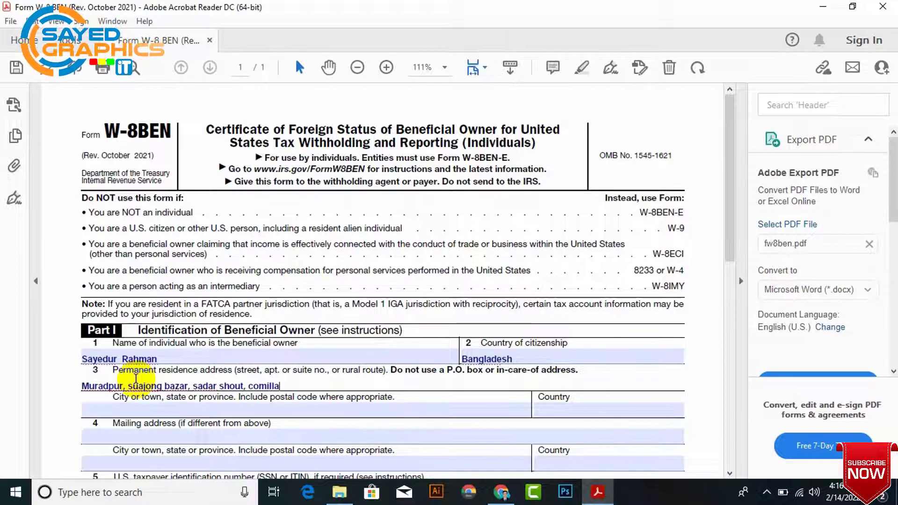
pyautogui.click(233, 422)
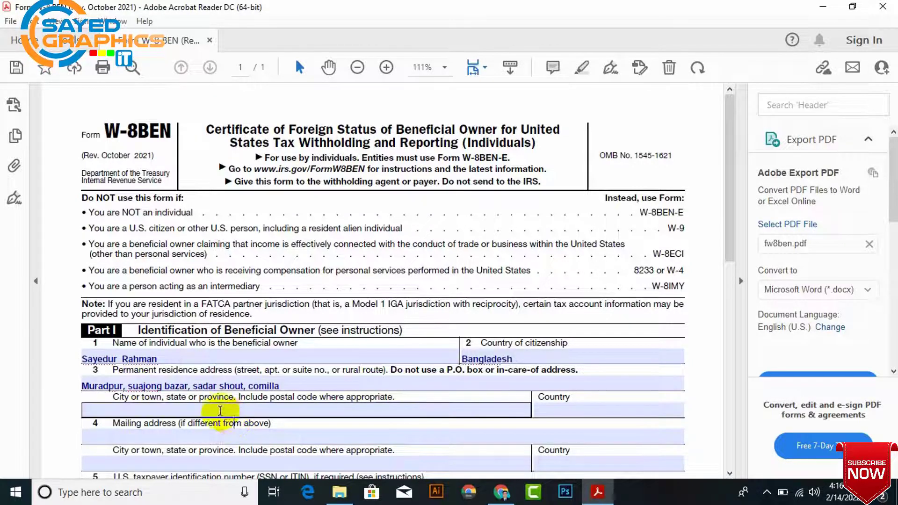
# Enter the city and paste Bangladesh into the residence and mailing country fields
pyautogui.click(202, 409)
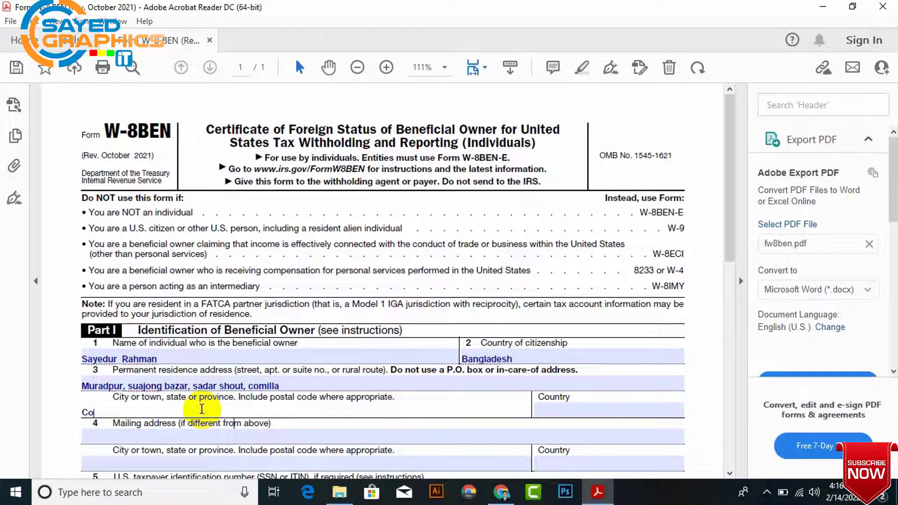
pyautogui.write('Comilla')
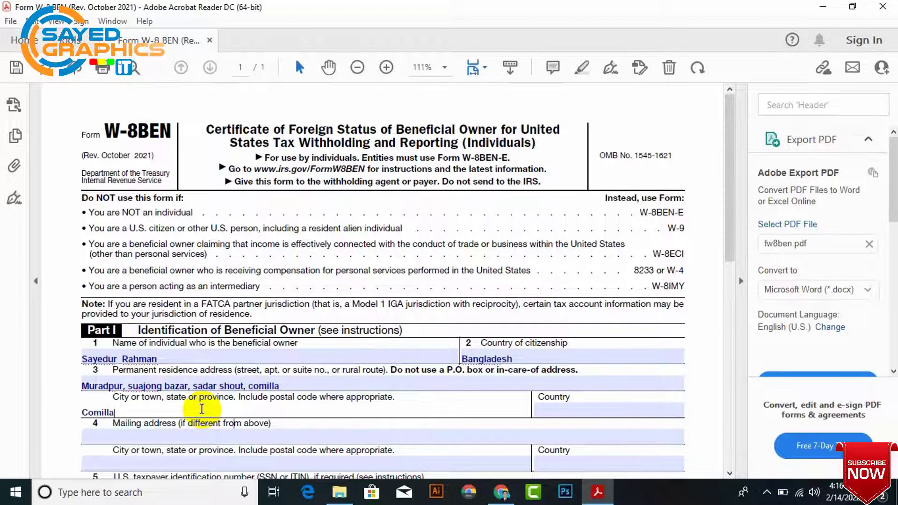
pyautogui.click(561, 411)
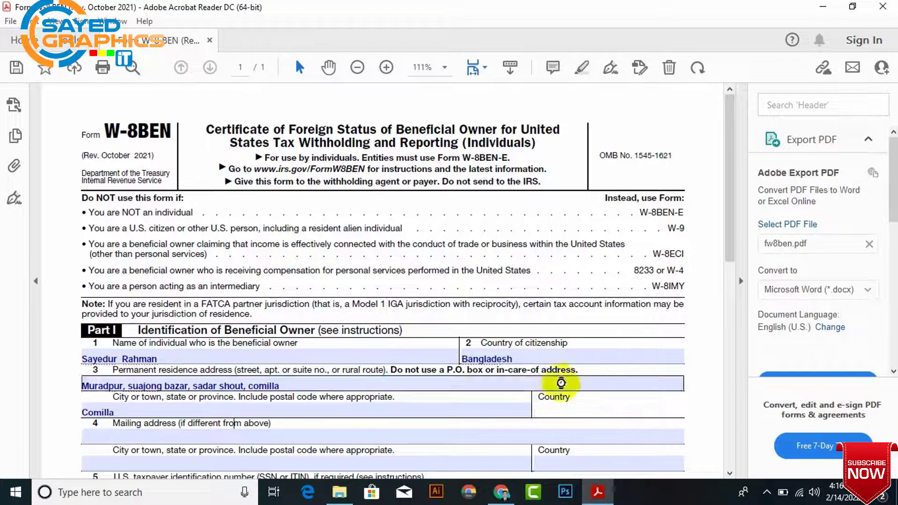
pyautogui.click(527, 360)
pyautogui.doubleClick(526, 360)
pyautogui.hotkey('ctrl', 'c')
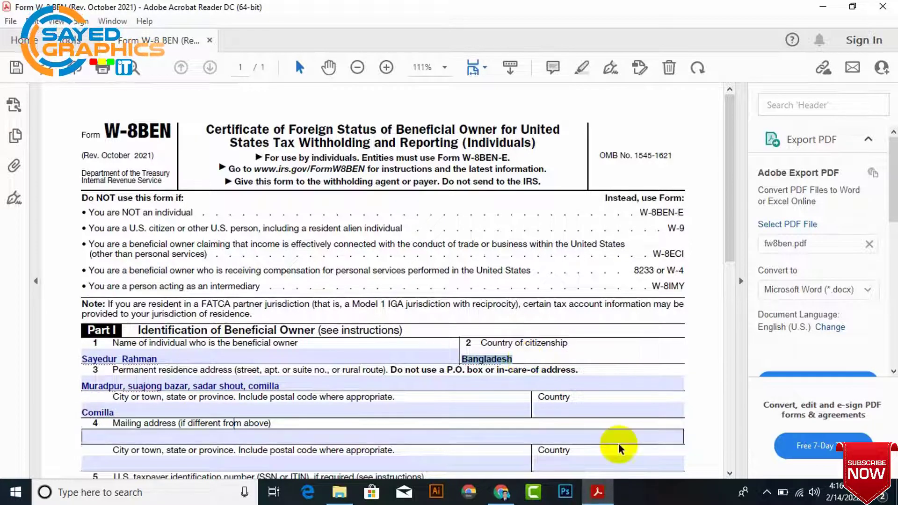
pyautogui.click(583, 415)
pyautogui.hotkey('ctrl', 'v')
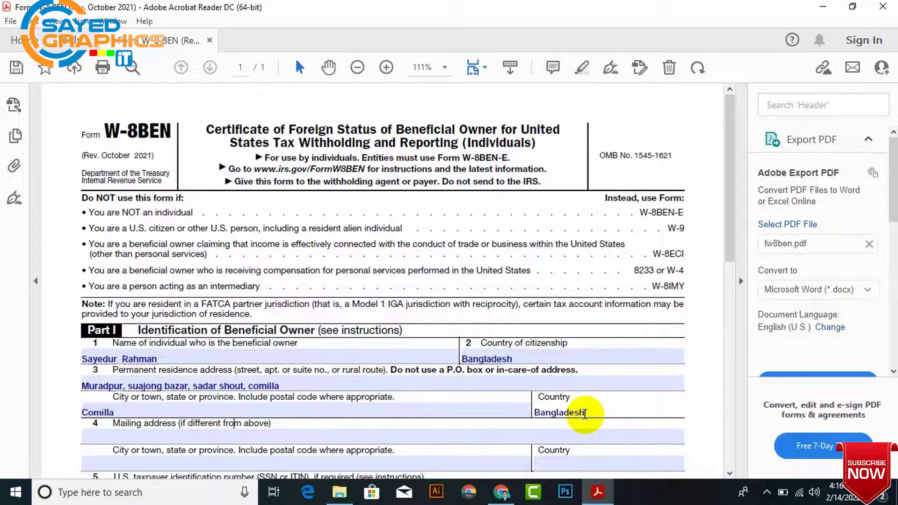
pyautogui.click(544, 465)
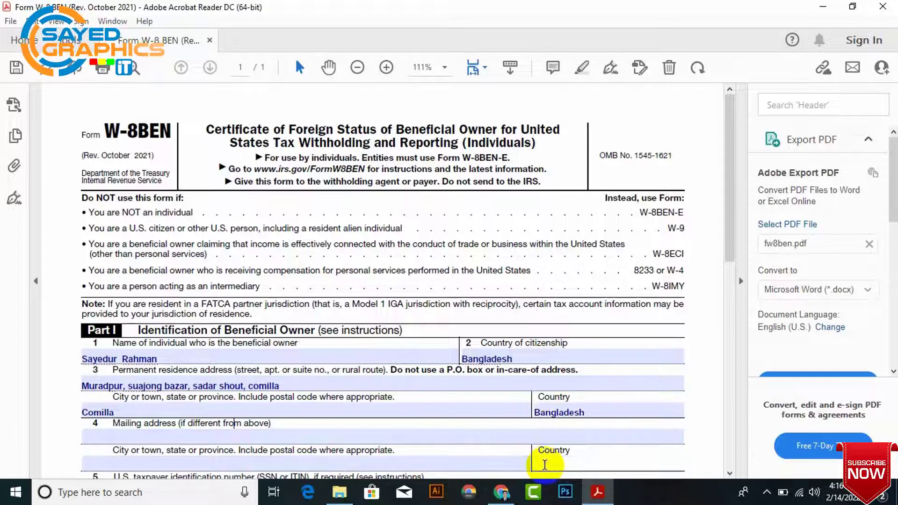
pyautogui.hotkey('ctrl', 'v')
# Copy the permanent street address into the line 4 mailing address and hide the side pane
pyautogui.click(201, 438)
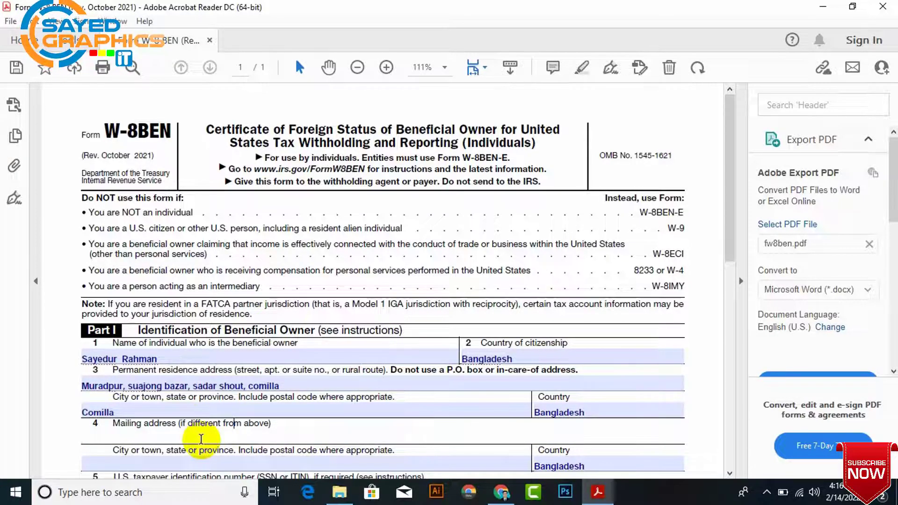
pyautogui.tripleClick(182, 387)
pyautogui.hotkey('ctrl', 'c')
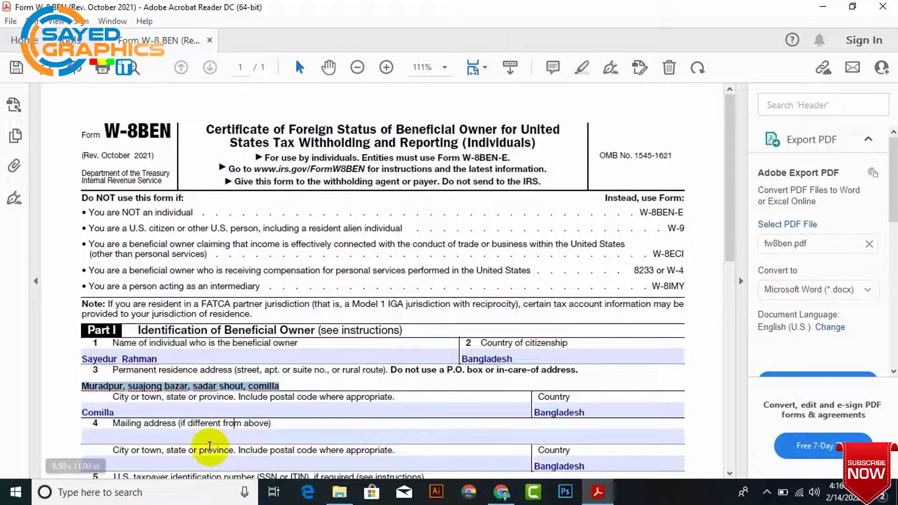
pyautogui.click(200, 434)
pyautogui.hotkey('ctrl', 'v')
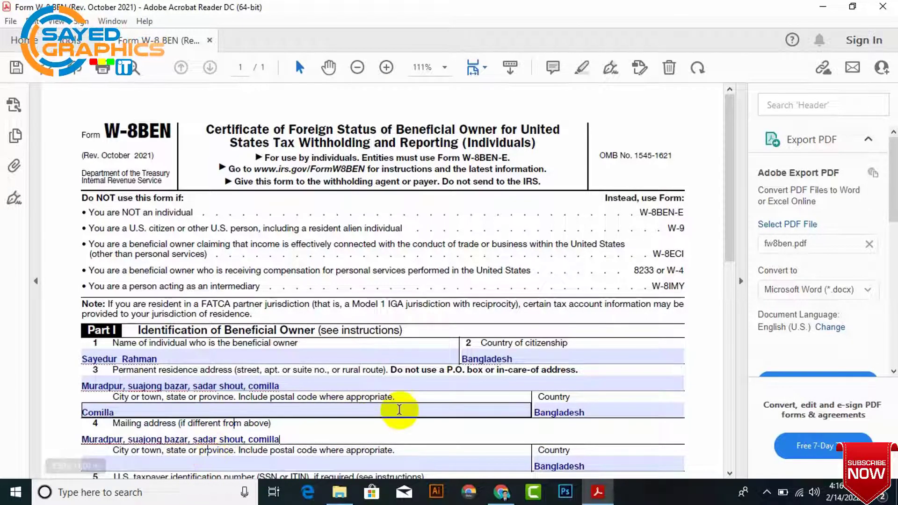
pyautogui.moveTo(730, 252); pyautogui.dragTo(732, 276)
pyautogui.click(741, 281)
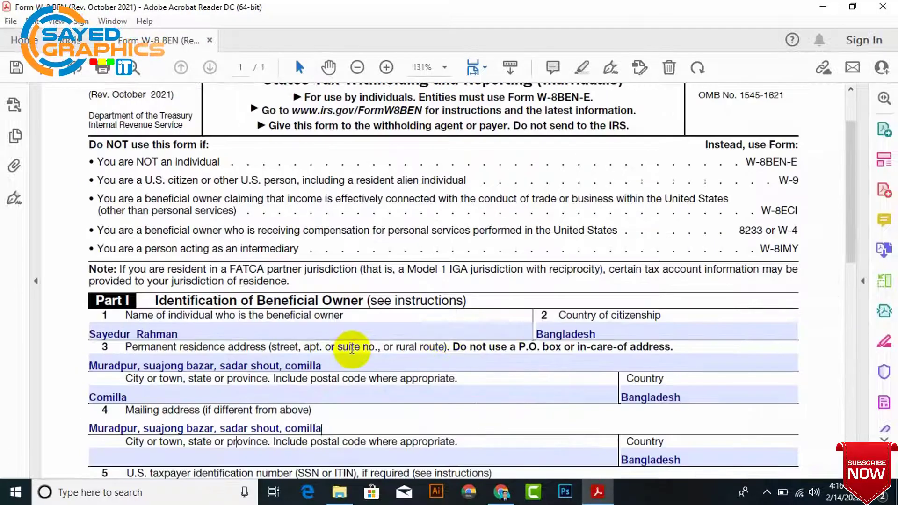
# Add the postal code to the city line and copy it into the mailing-address city field
pyautogui.click(413, 387)
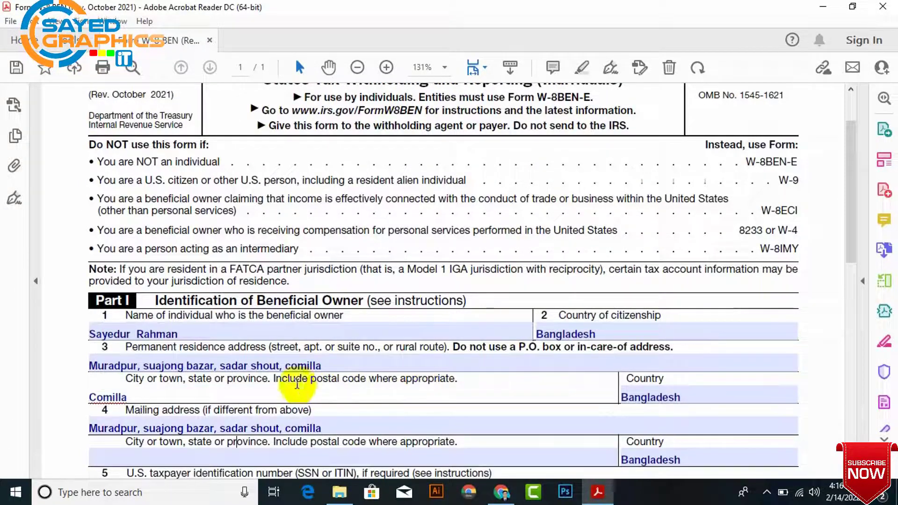
pyautogui.click(161, 392)
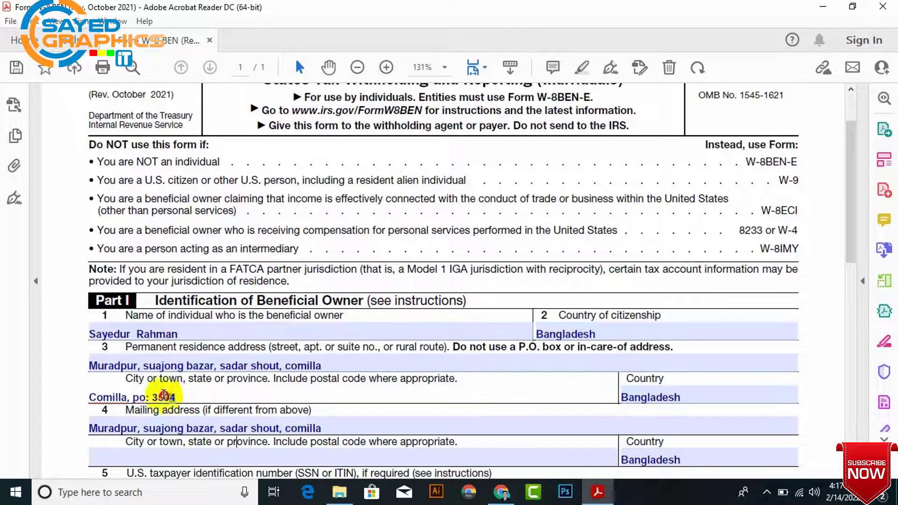
pyautogui.moveTo(175, 396); pyautogui.dragTo(90, 395)
pyautogui.click(232, 397)
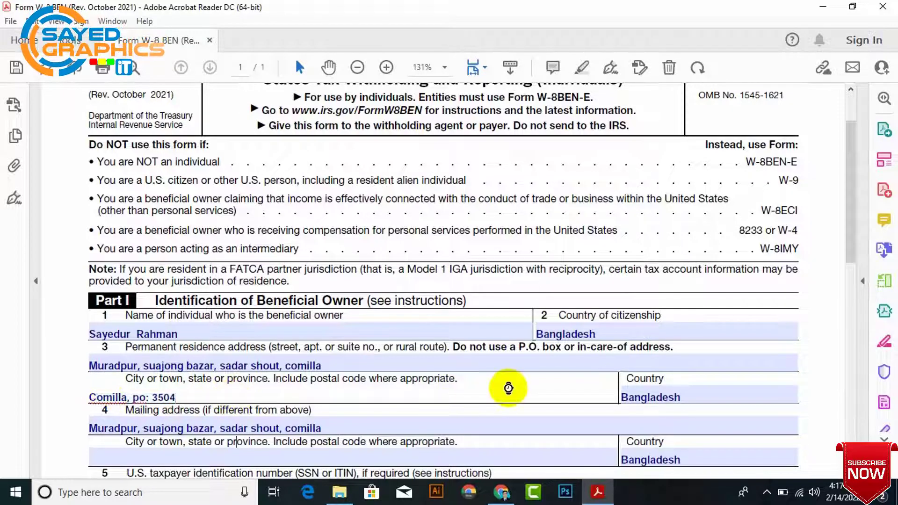
pyautogui.scroll(-2, 851, 193)
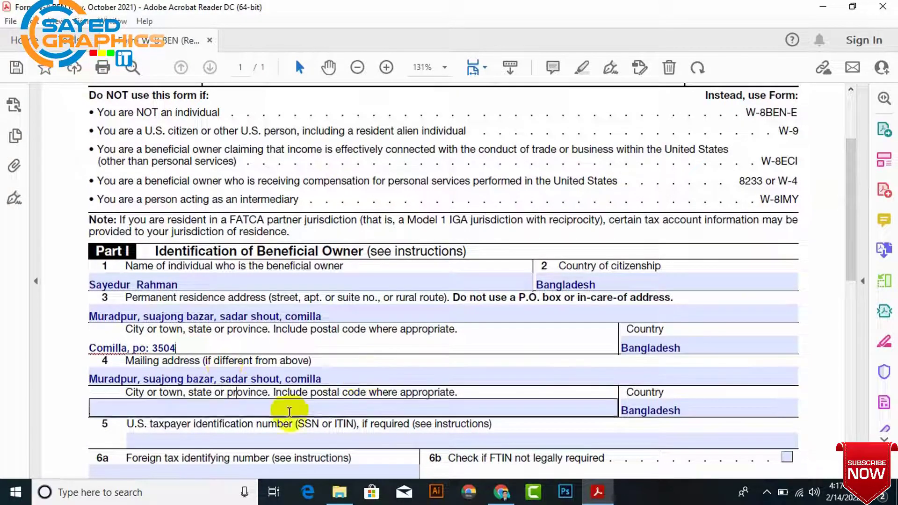
pyautogui.tripleClick(202, 352)
pyautogui.hotkey('ctrl', 'c')
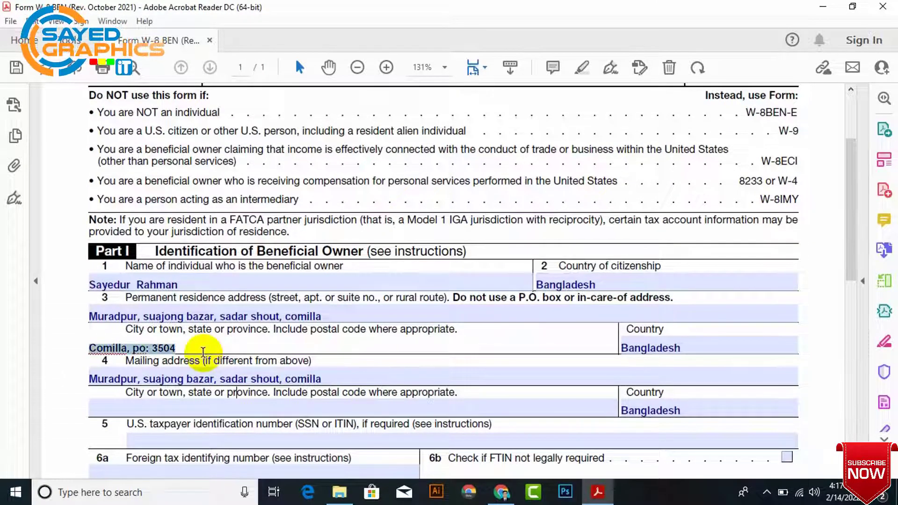
pyautogui.click(193, 406)
pyautogui.hotkey('ctrl', 'v')
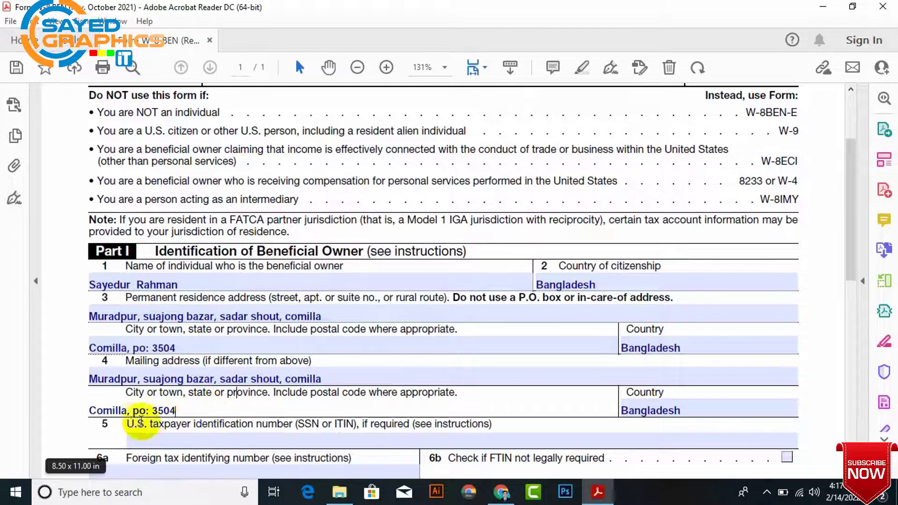
# Move into the line 5 and 6a taxpayer ID fields
pyautogui.click(203, 438)
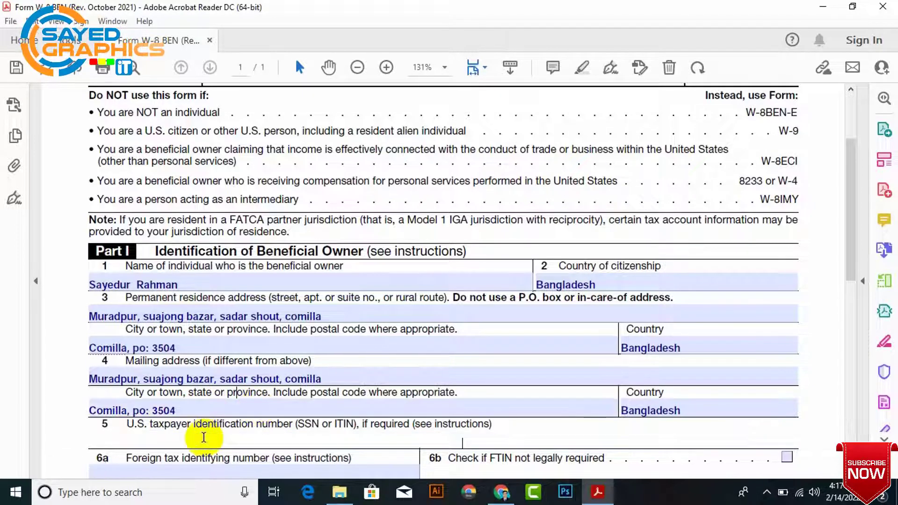
pyautogui.moveTo(856, 195); pyautogui.dragTo(858, 220)
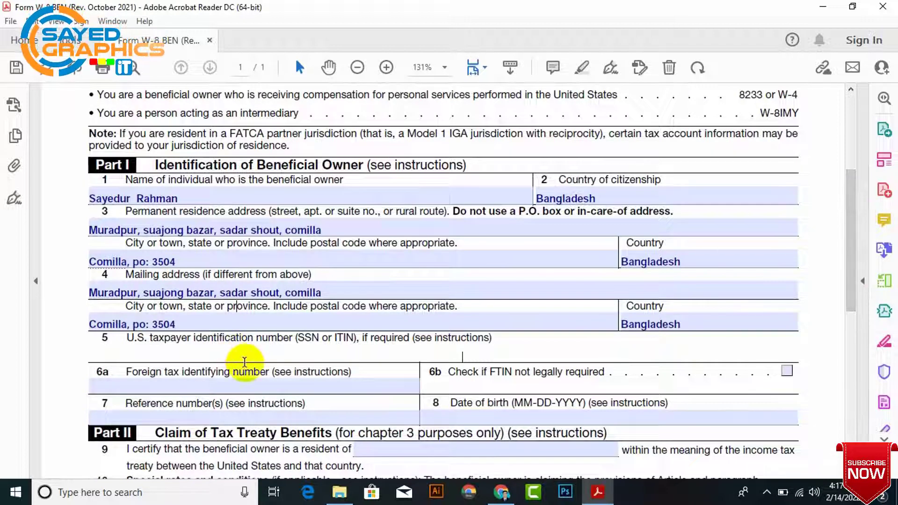
pyautogui.click(237, 356)
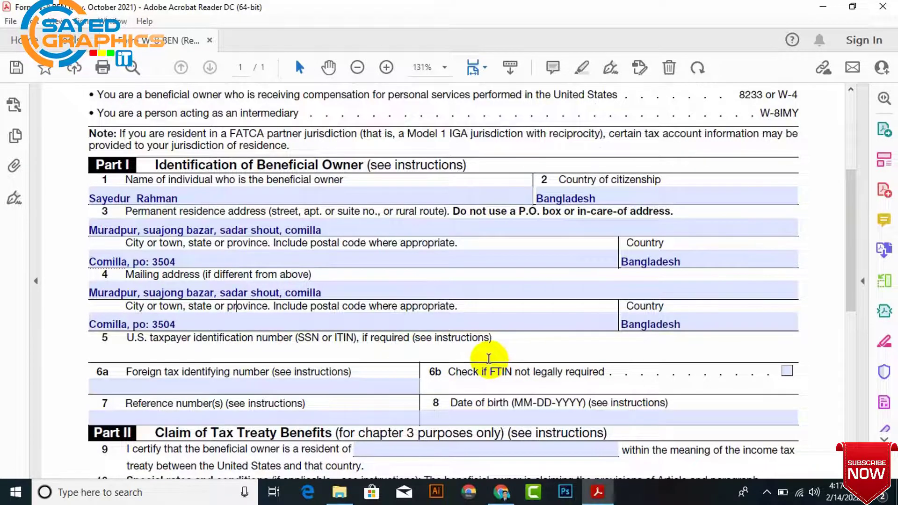
pyautogui.click(213, 388)
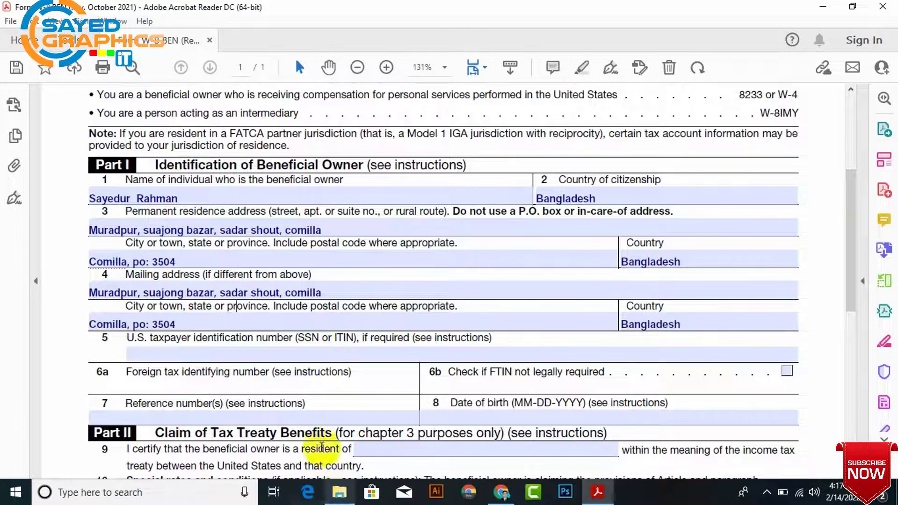
# Bring Spreadshirt's Tax status page back to the front in Chrome and scroll to its top
pyautogui.click(501, 491)
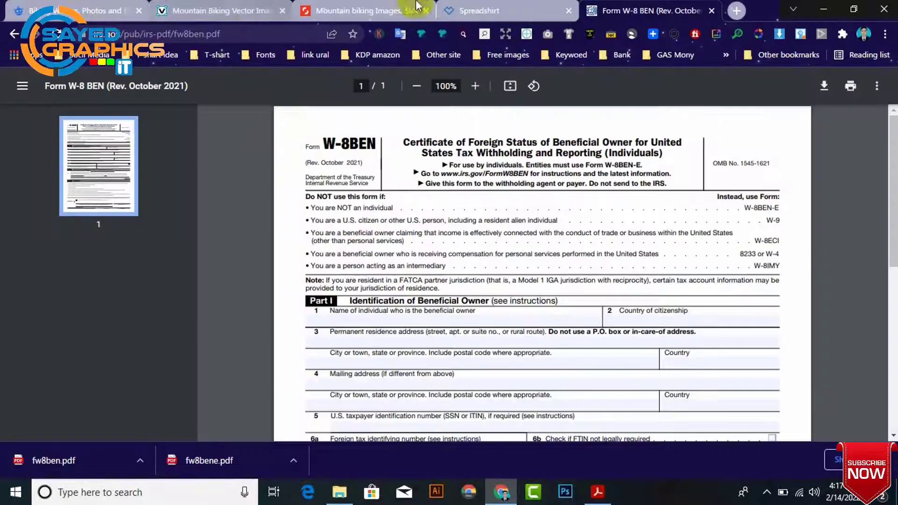
pyautogui.click(486, 10)
pyautogui.scroll(5, 381, 250)
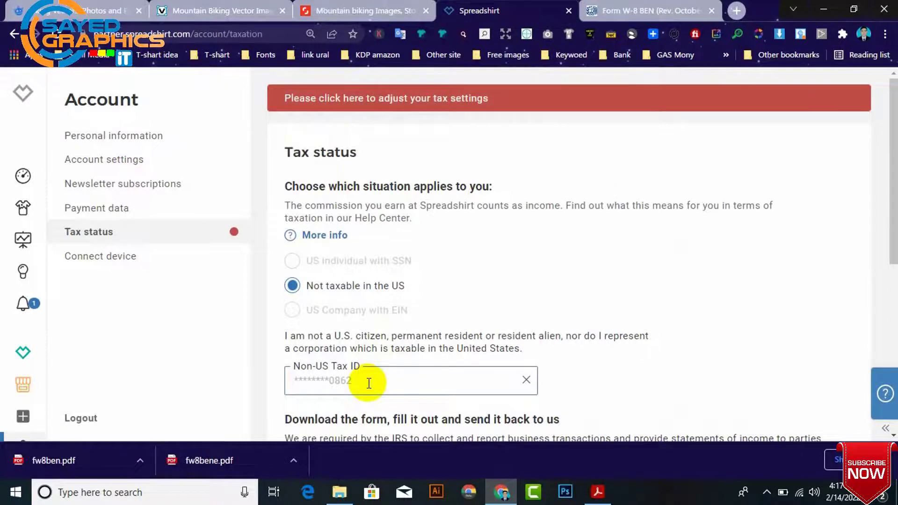
pyautogui.click(348, 498)
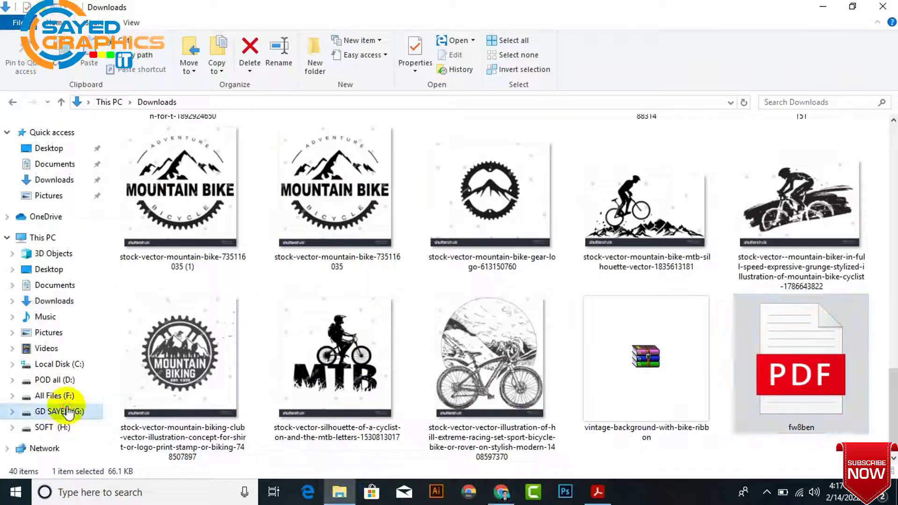
# Open the nbr_tin_certificate PDF from POD all (D:) > MY ALL File > address > tin id
pyautogui.click(61, 411)
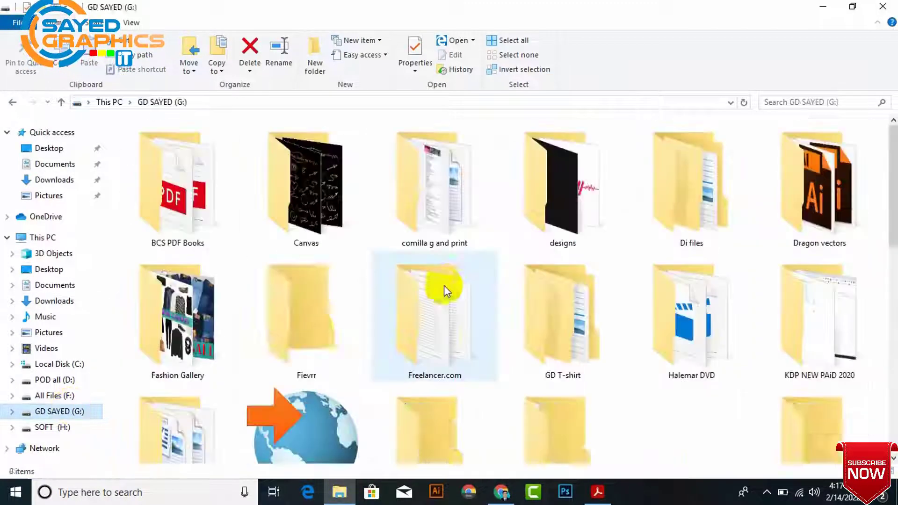
pyautogui.scroll(-9, 749, 323)
pyautogui.scroll(10, 743, 328)
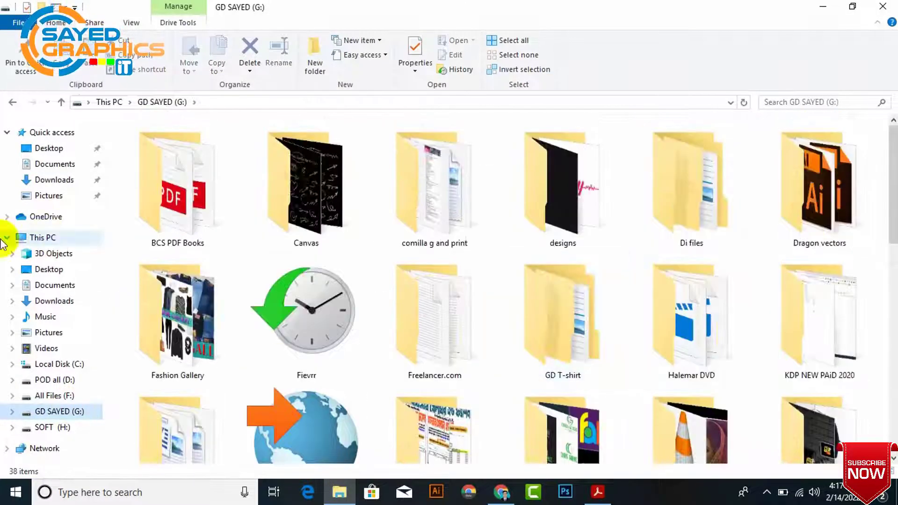
pyautogui.click(70, 379)
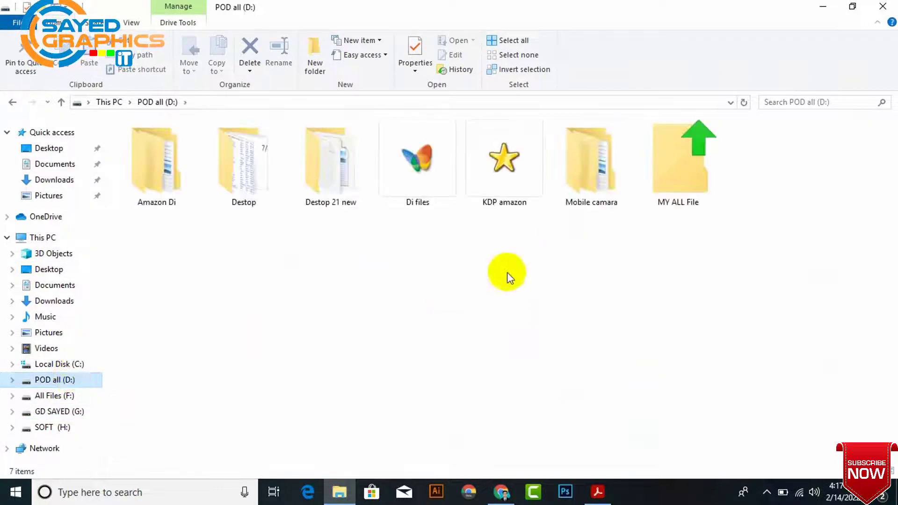
pyautogui.doubleClick(672, 159)
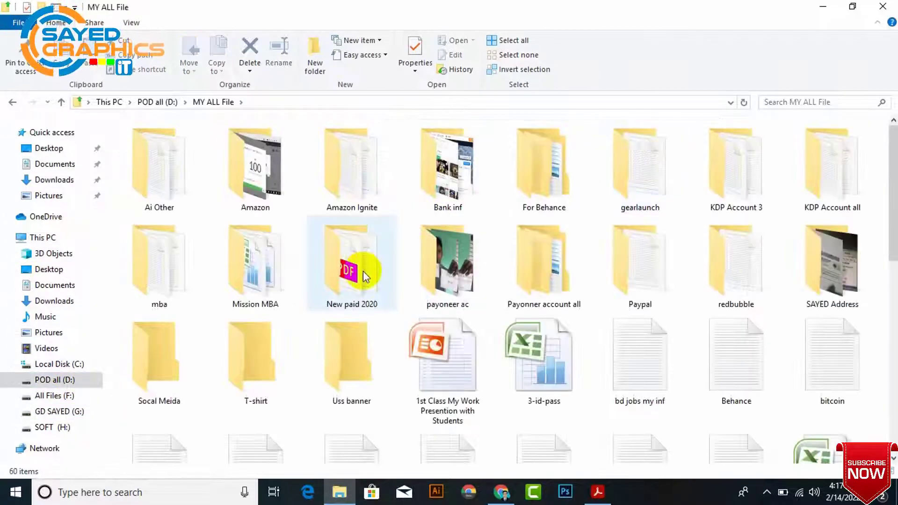
pyautogui.doubleClick(826, 263)
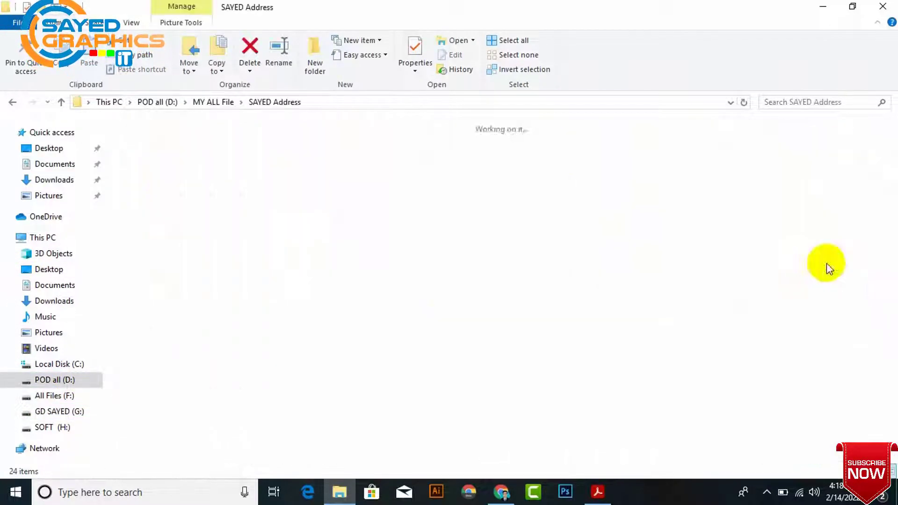
pyautogui.doubleClick(201, 178)
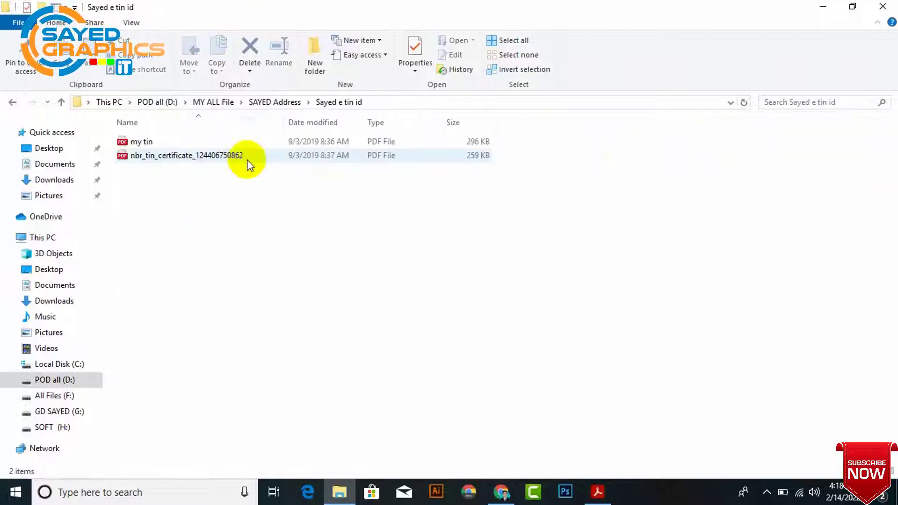
pyautogui.doubleClick(180, 156)
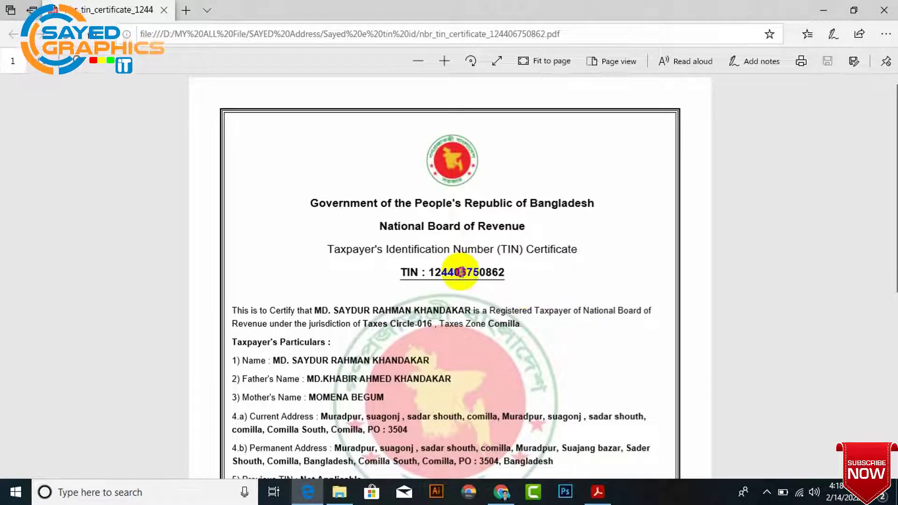
# Copy the TIN number from the certificate, close Edge, and return to the W-8BEN in Acrobat
pyautogui.doubleClick(461, 272)
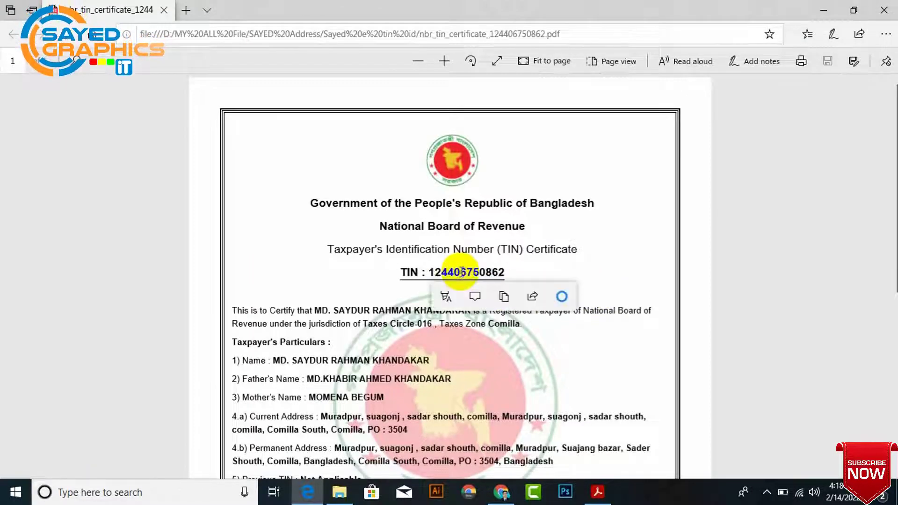
pyautogui.click(461, 273)
pyautogui.doubleClick(462, 275)
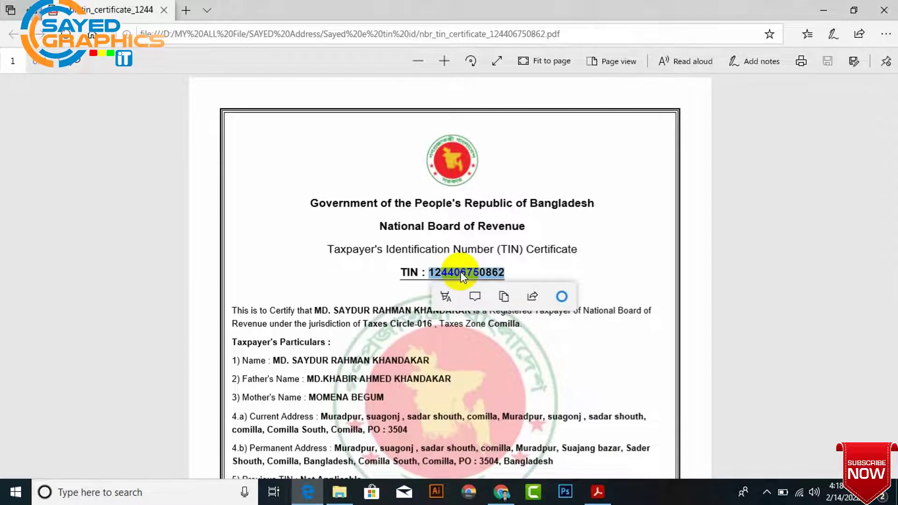
pyautogui.click(504, 296)
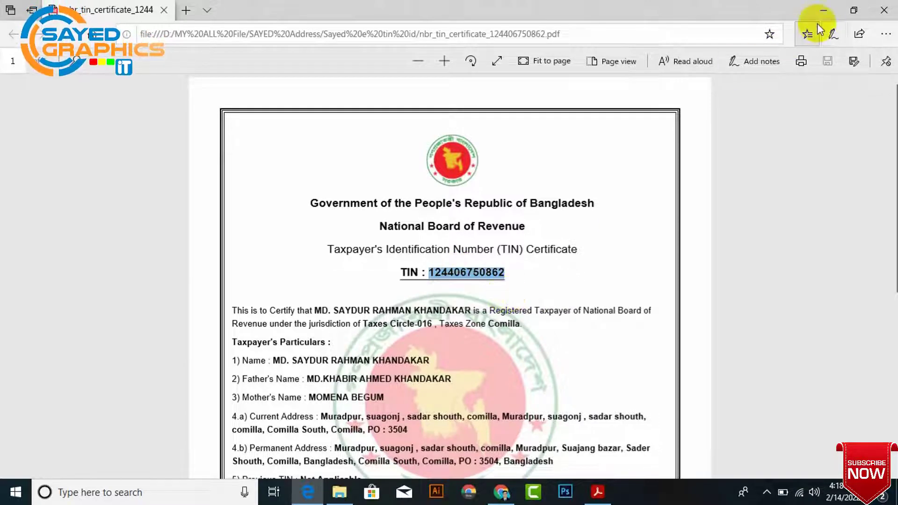
pyautogui.click(874, 17)
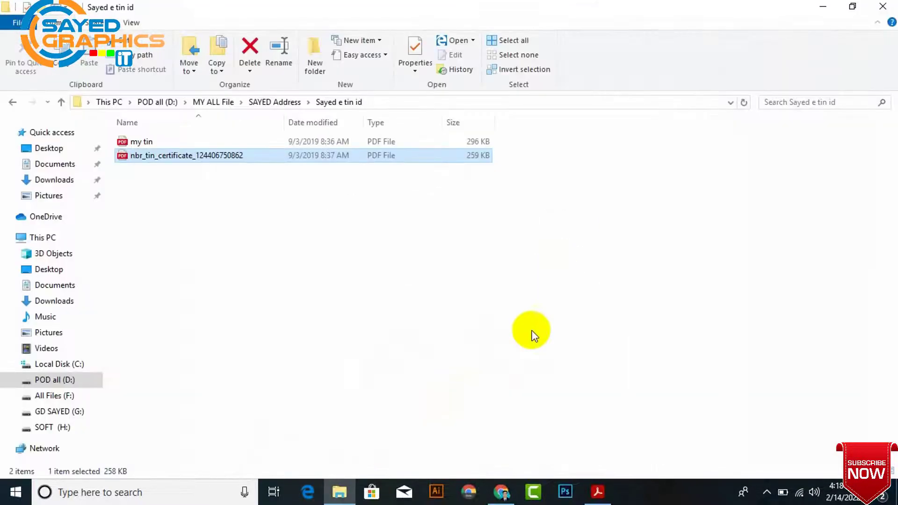
pyautogui.click(502, 491)
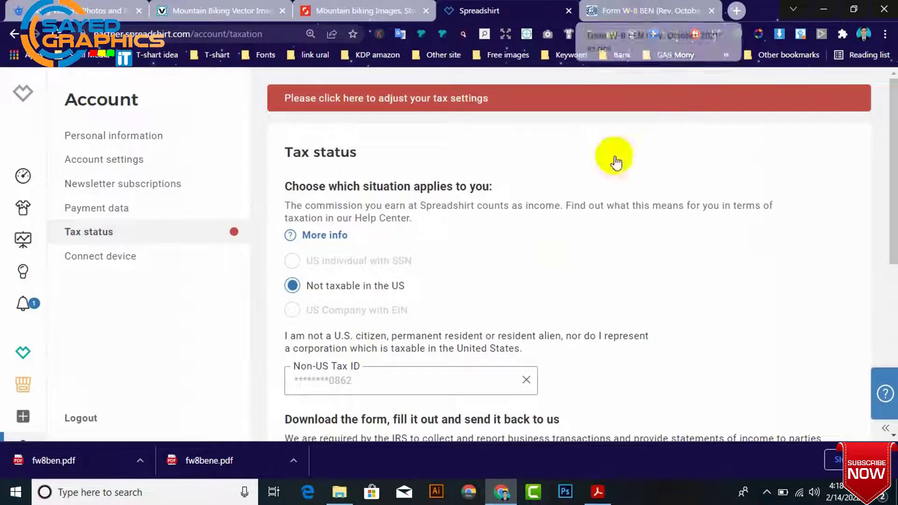
pyautogui.click(594, 488)
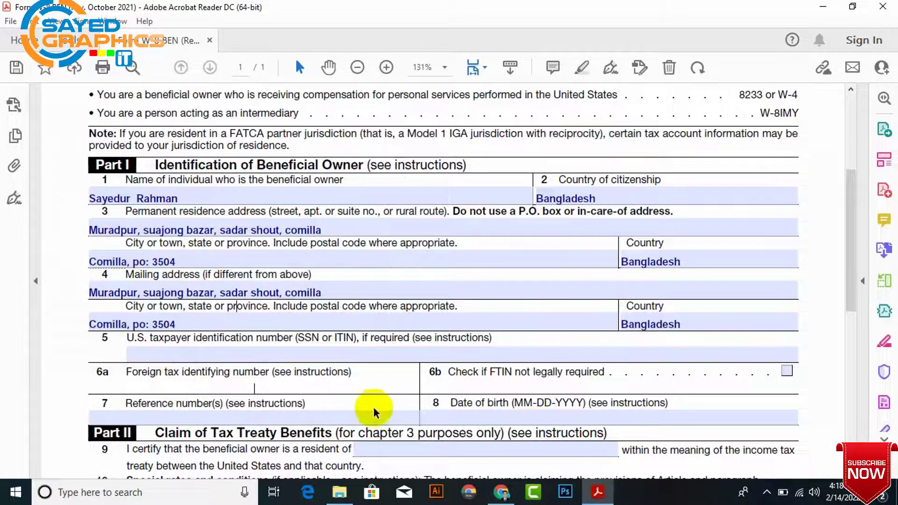
# Paste the TIN into line 6a and tick that an FTIN is not legally required (6b)
pyautogui.hotkey('ctrl', 'v')
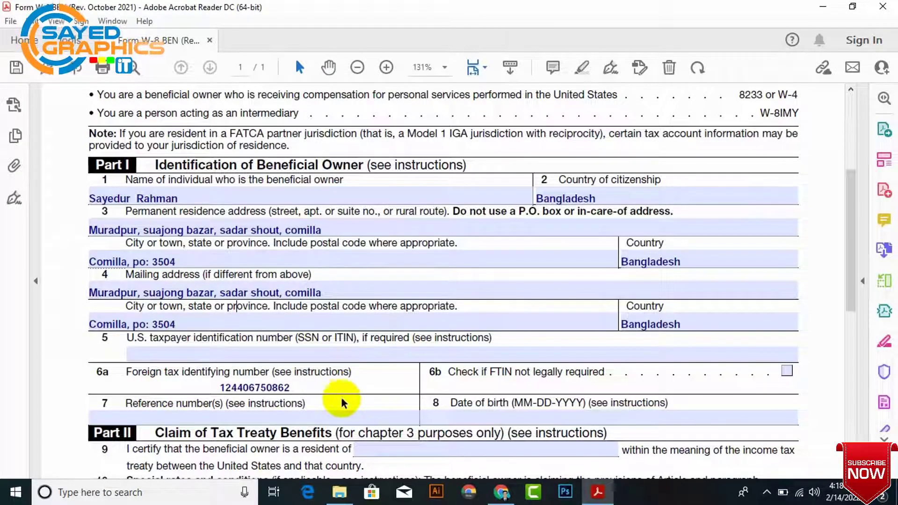
pyautogui.click(283, 411)
pyautogui.click(788, 371)
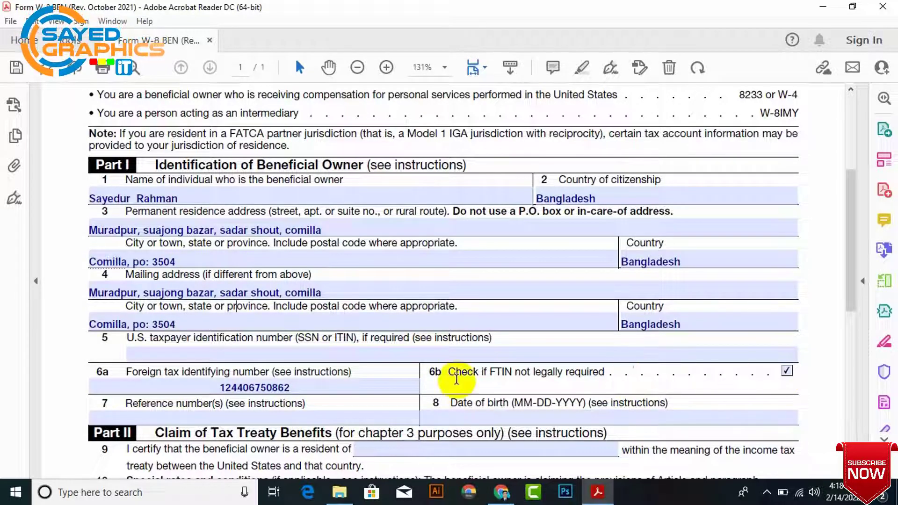
pyautogui.click(196, 413)
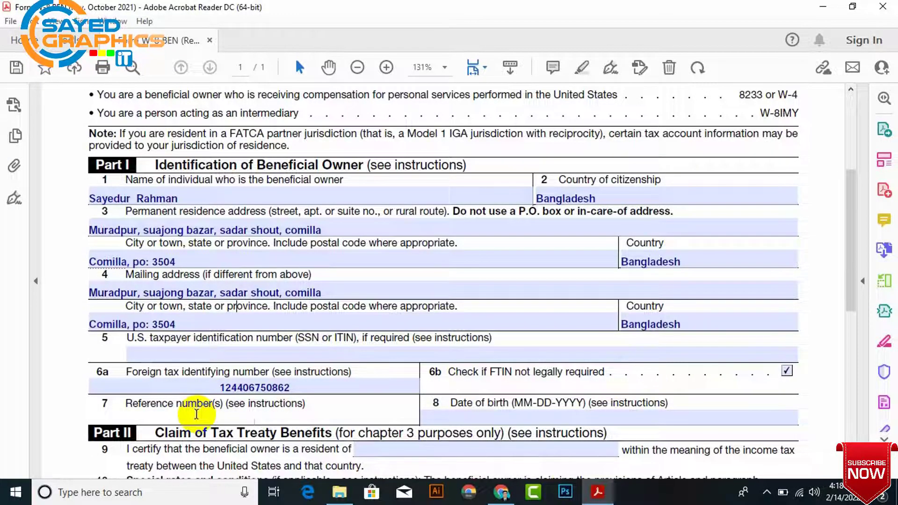
# Copy the Spreadshirt Partner ID from the tax status page in Chrome
pyautogui.click(500, 495)
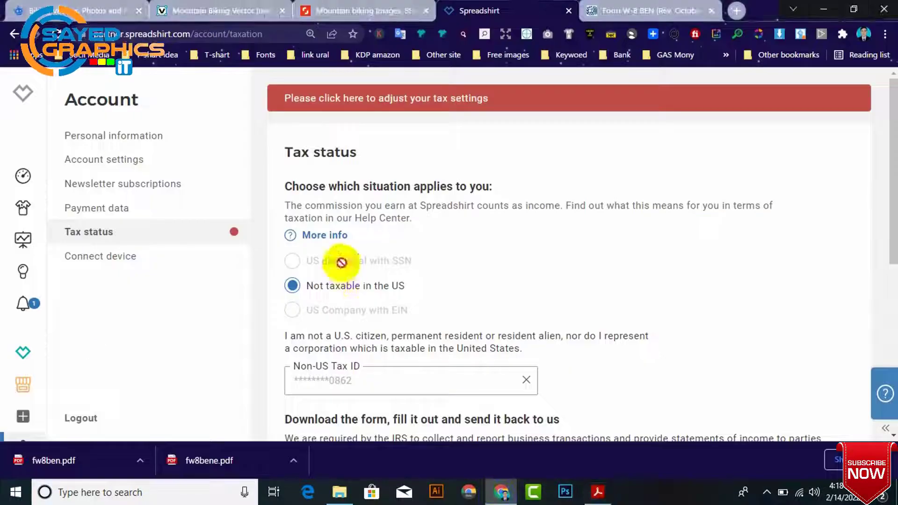
pyautogui.scroll(-6, 384, 359)
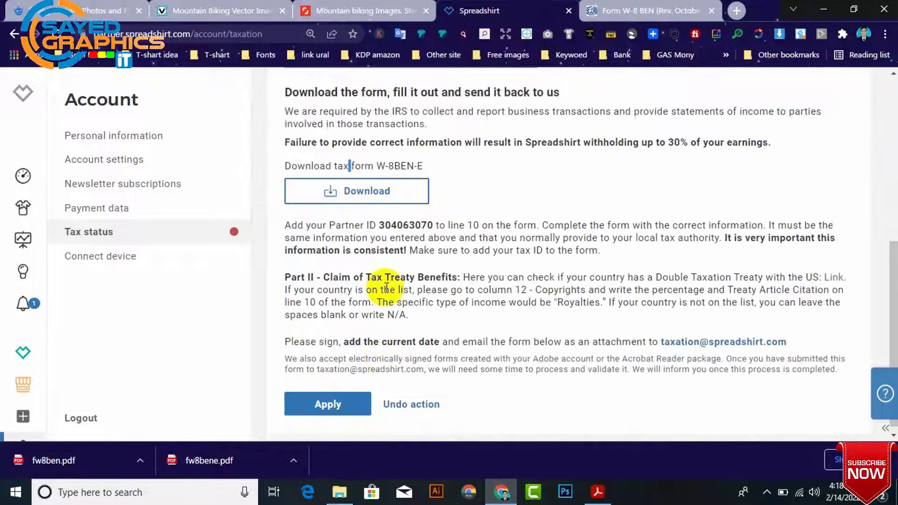
pyautogui.doubleClick(401, 226)
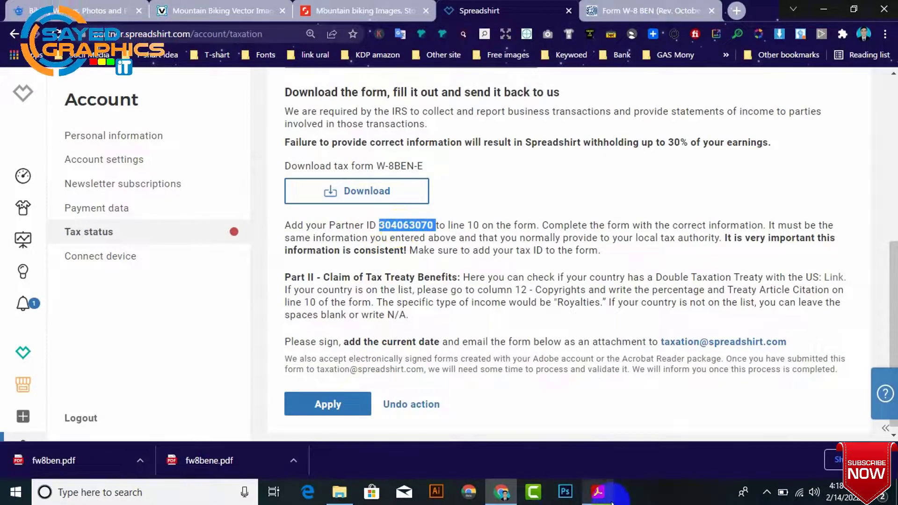
pyautogui.click(597, 492)
pyautogui.hotkey('ctrl', 'v')
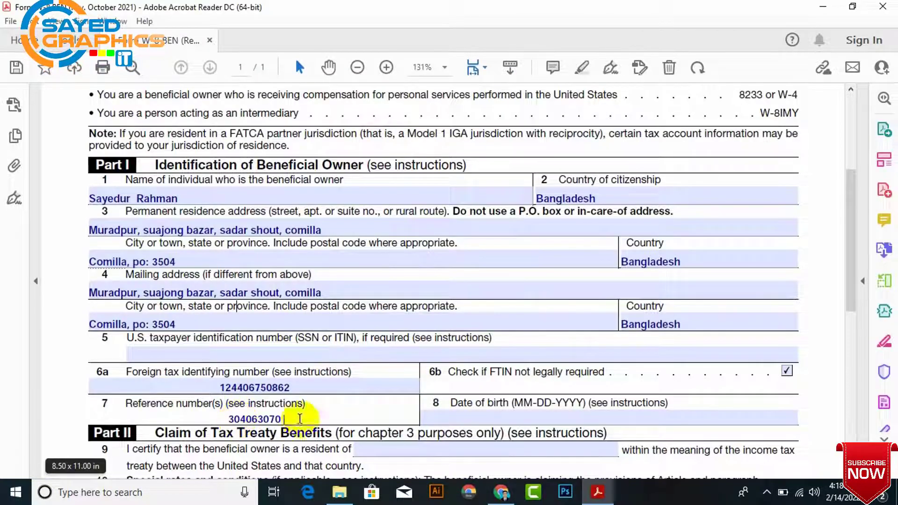
pyautogui.moveTo(847, 227); pyautogui.dragTo(848, 260)
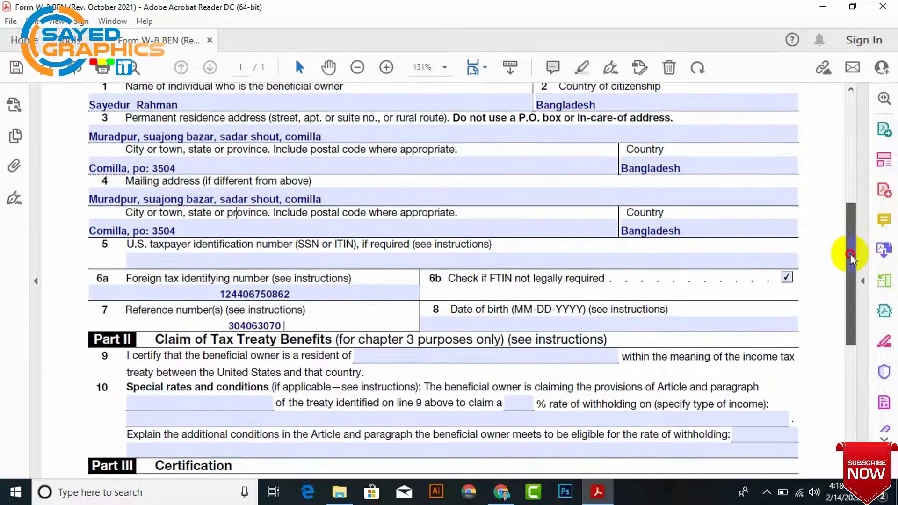
pyautogui.click(498, 323)
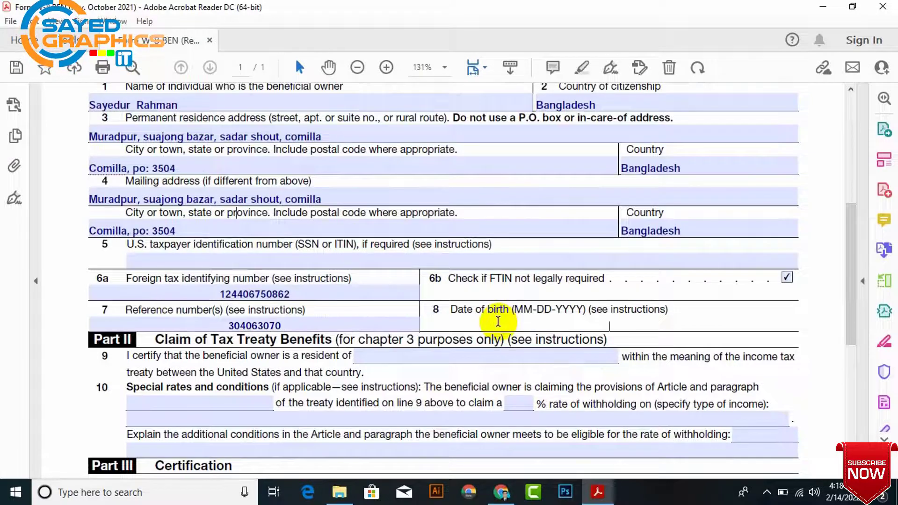
pyautogui.write('1')
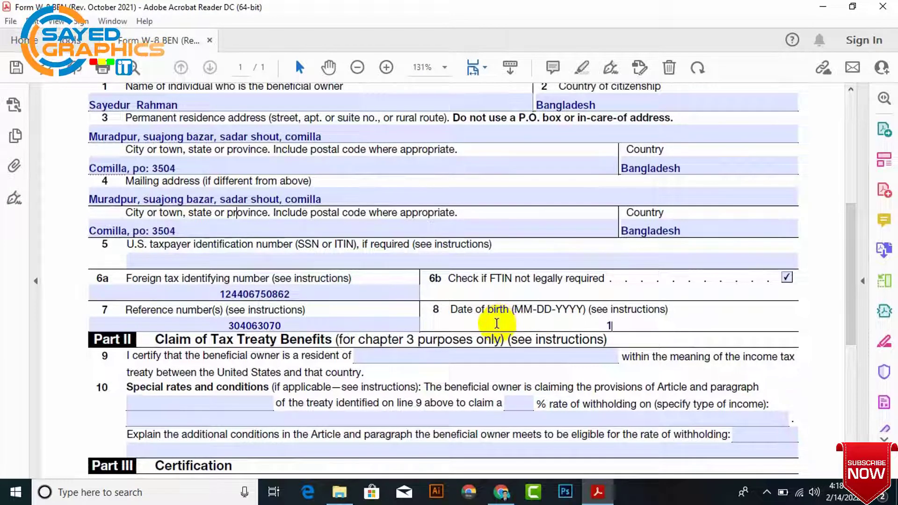
pyautogui.write('2')
pyautogui.press('BackSpace')
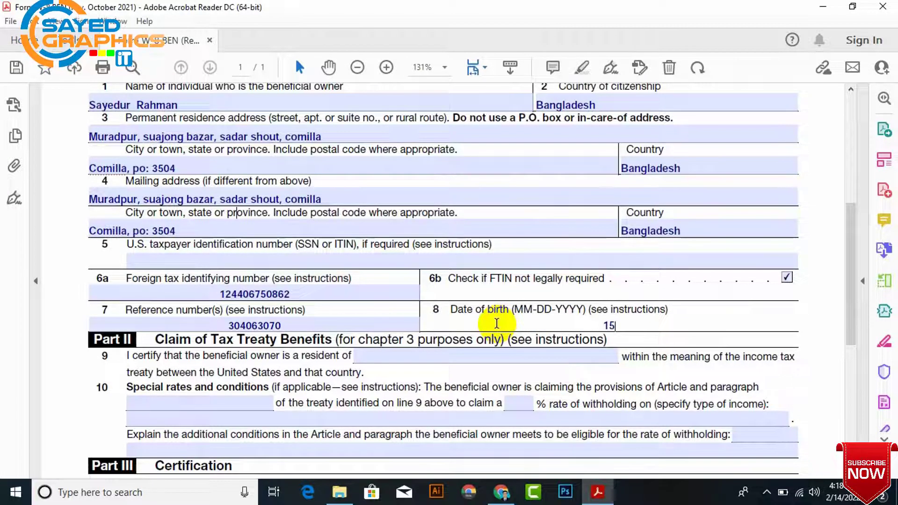
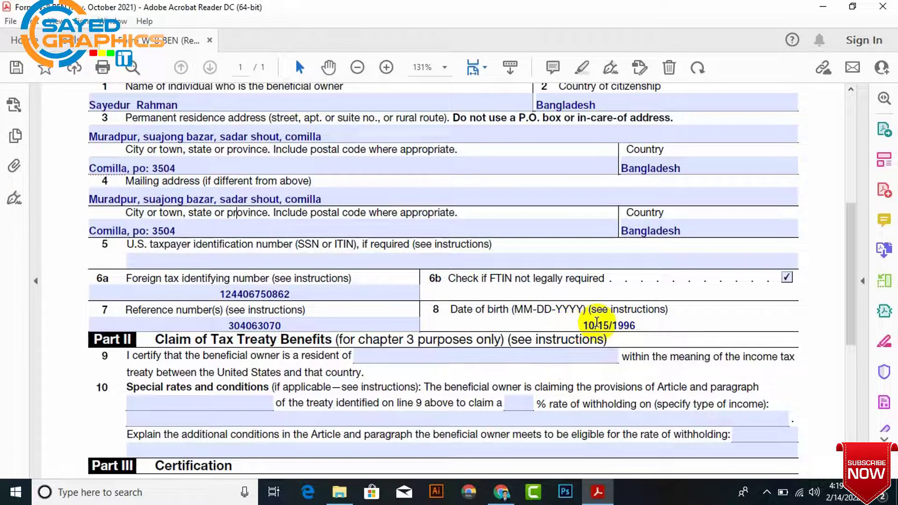
pyautogui.click(486, 359)
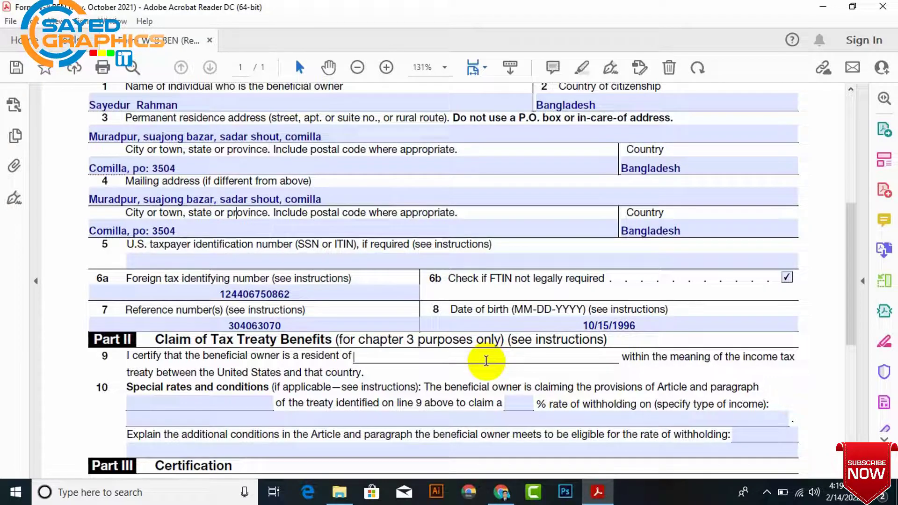
# Enter Bangladesh on line 9 and claim Article 12(2) at a 10% rate on line 10
pyautogui.write('Bang')
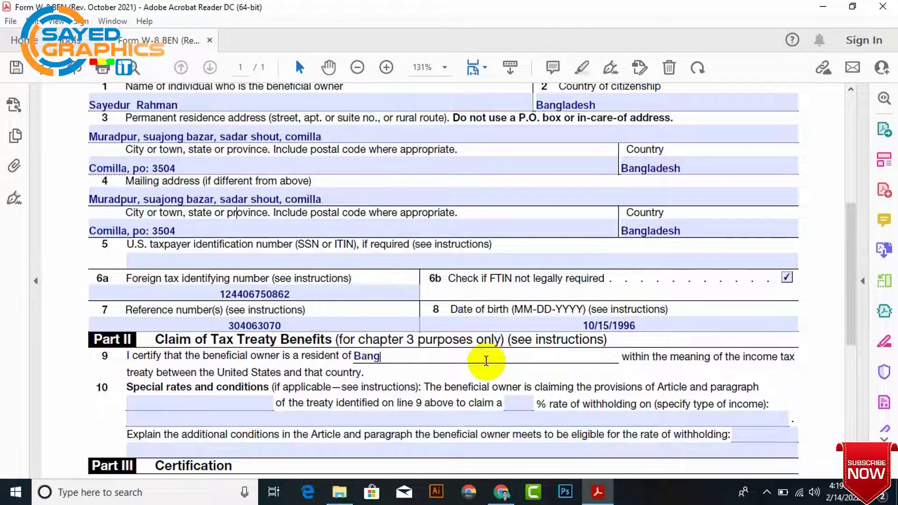
pyautogui.write('ladesh')
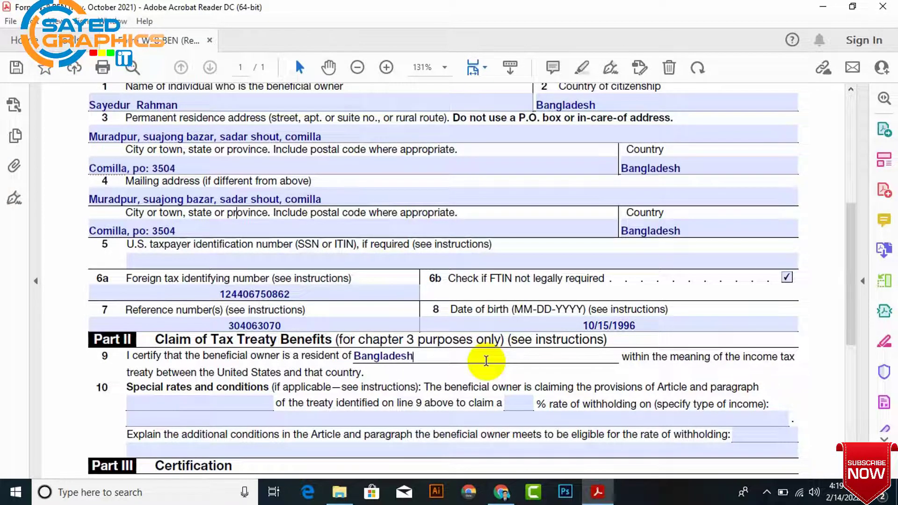
pyautogui.click(226, 403)
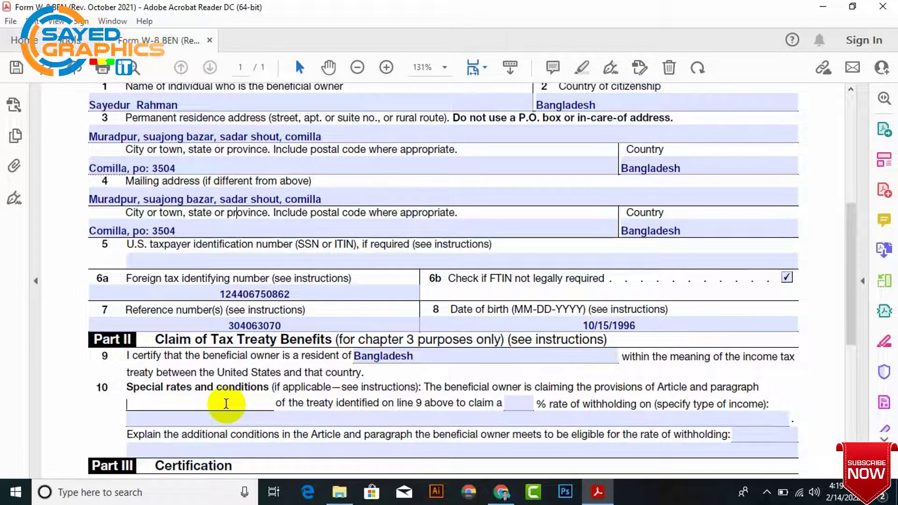
pyautogui.write('12')
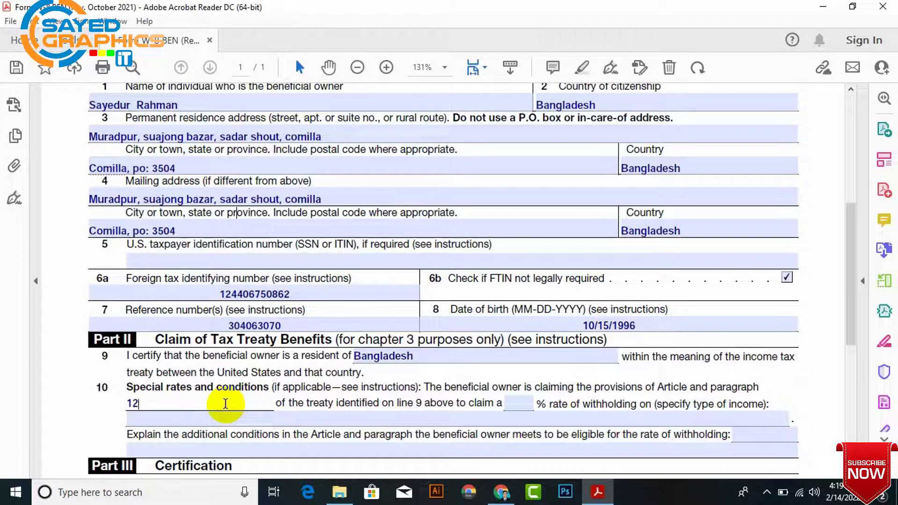
pyautogui.write('(')
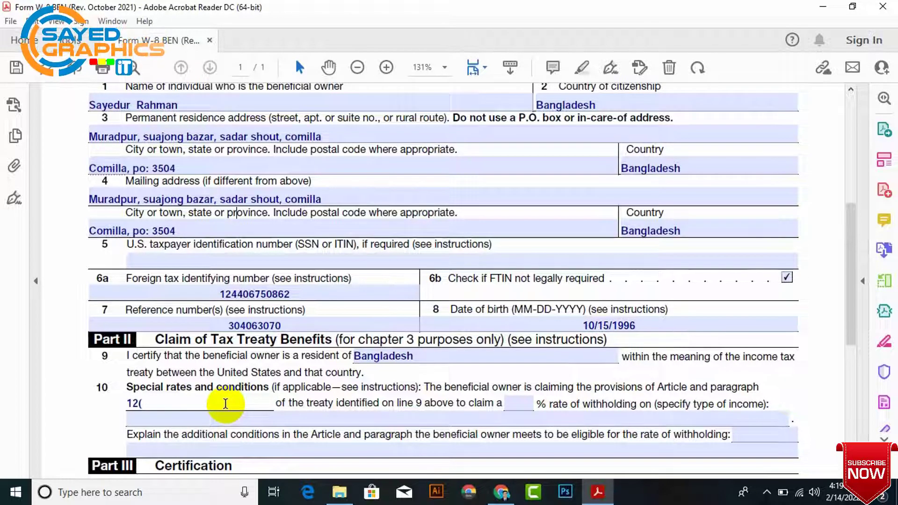
pyautogui.write('2')
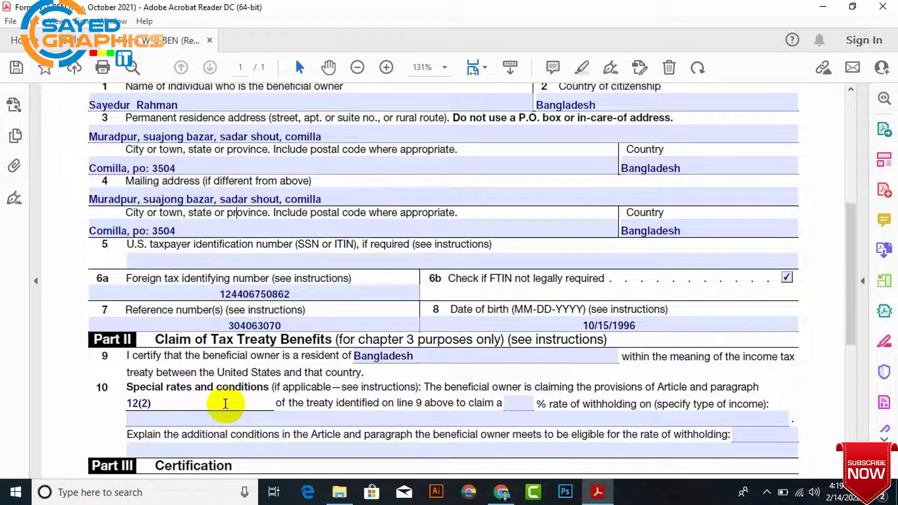
pyautogui.click(527, 398)
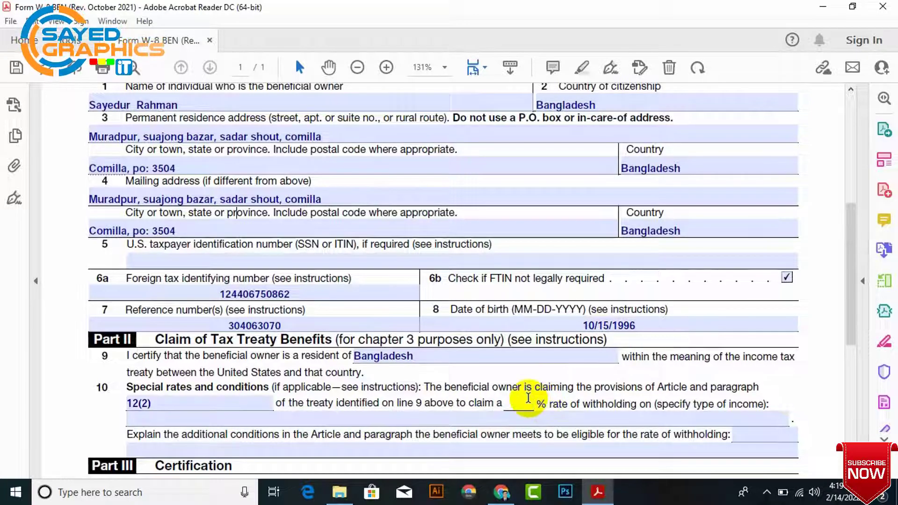
pyautogui.write('10')
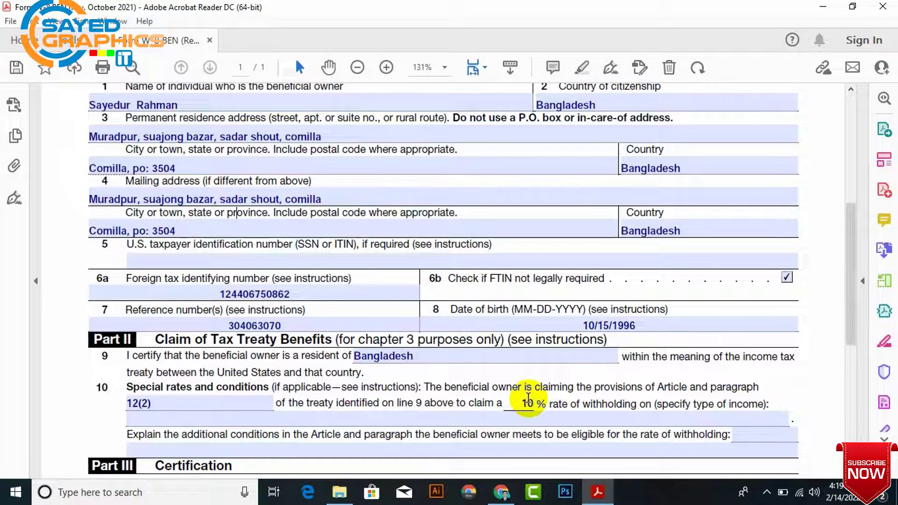
pyautogui.click(332, 423)
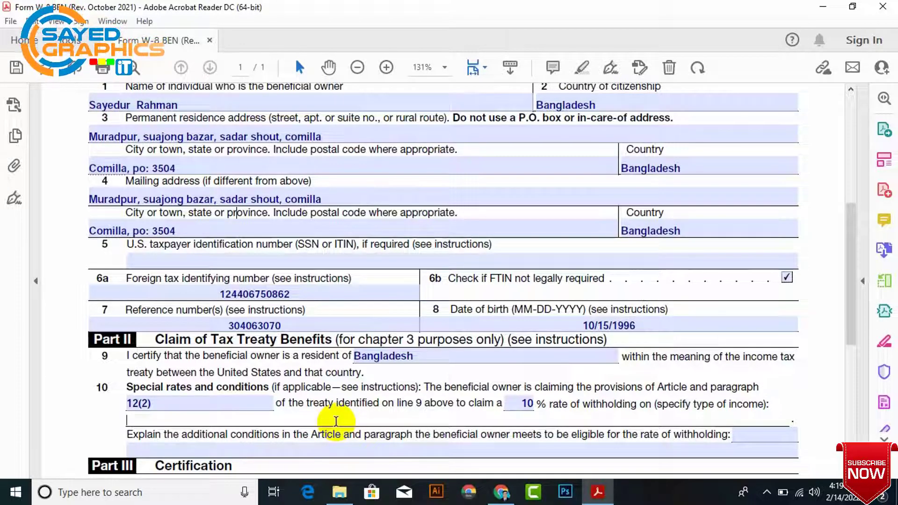
# Type 'Copyright Royalties (Artistic Works)' as the line 10 income type
pyautogui.write('C')
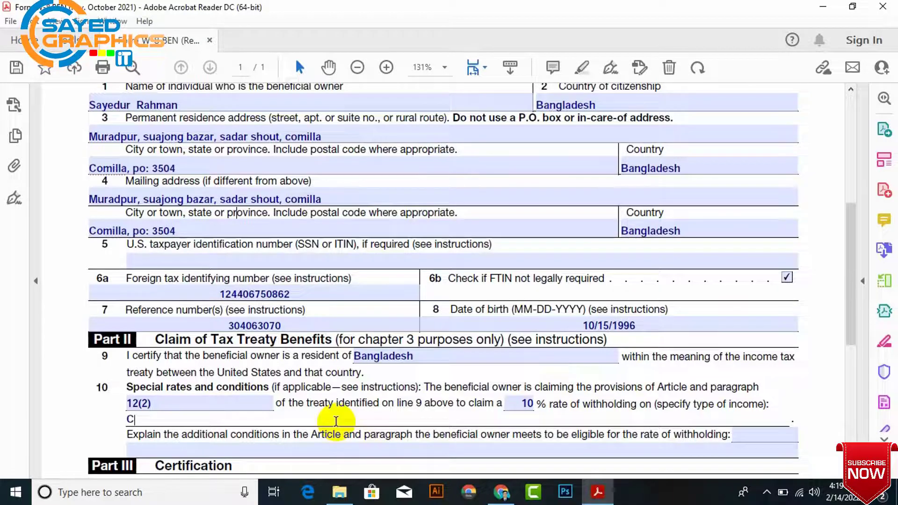
pyautogui.write('opyri')
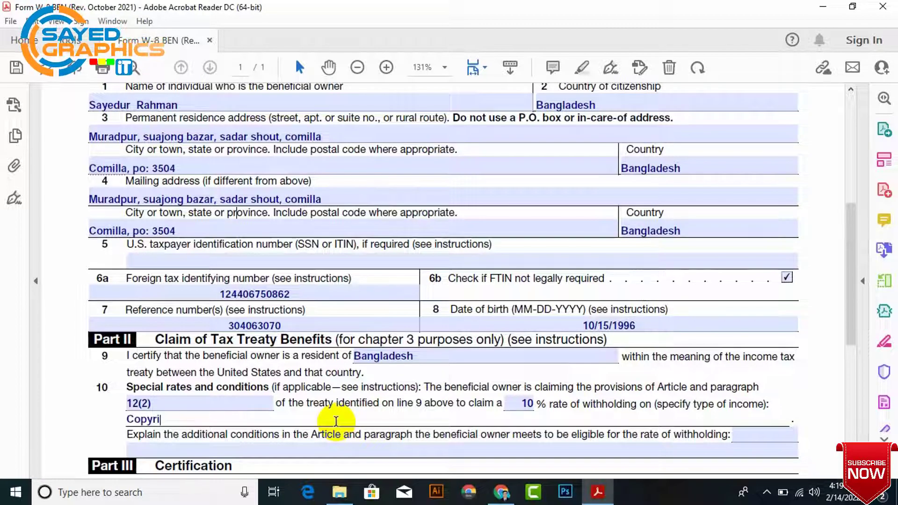
pyautogui.write('ght Ro')
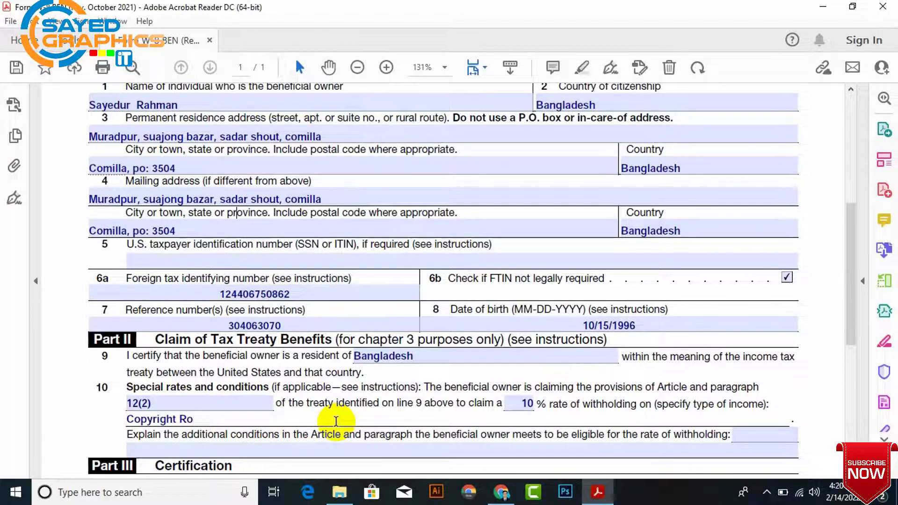
pyautogui.write('yal')
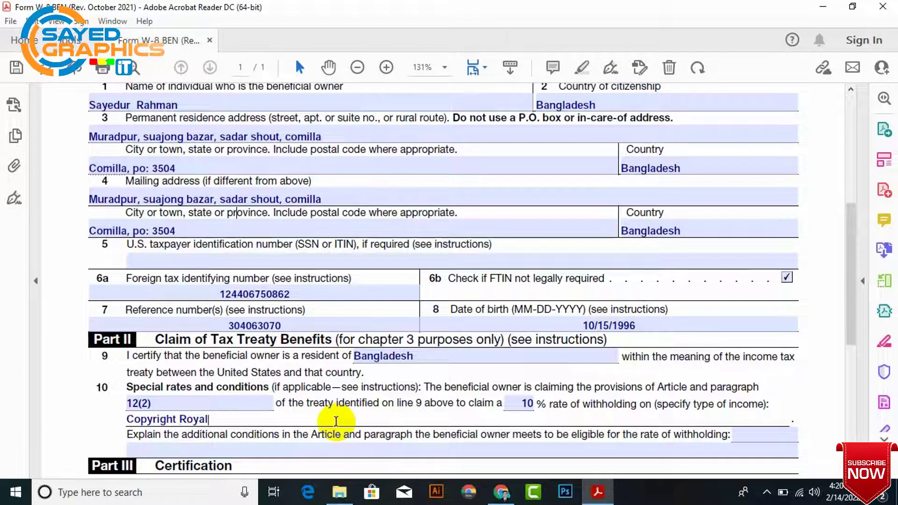
pyautogui.write('ti')
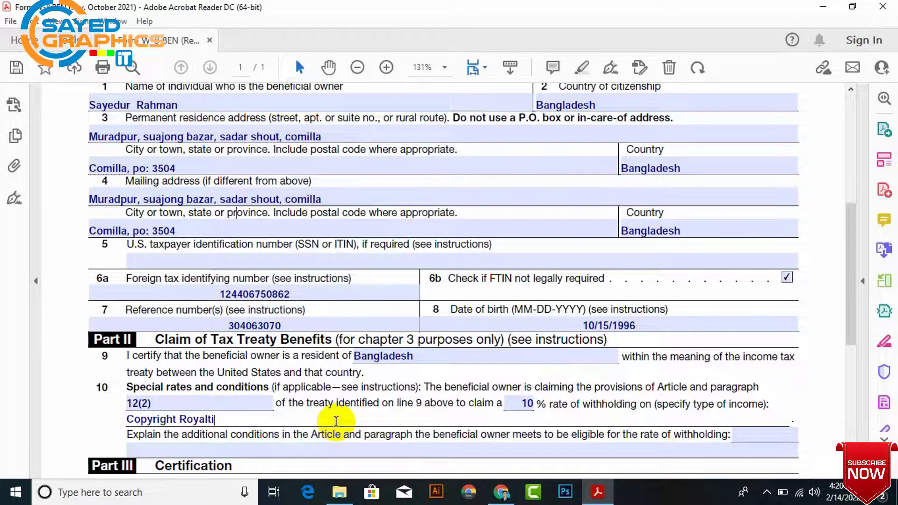
pyautogui.write('es')
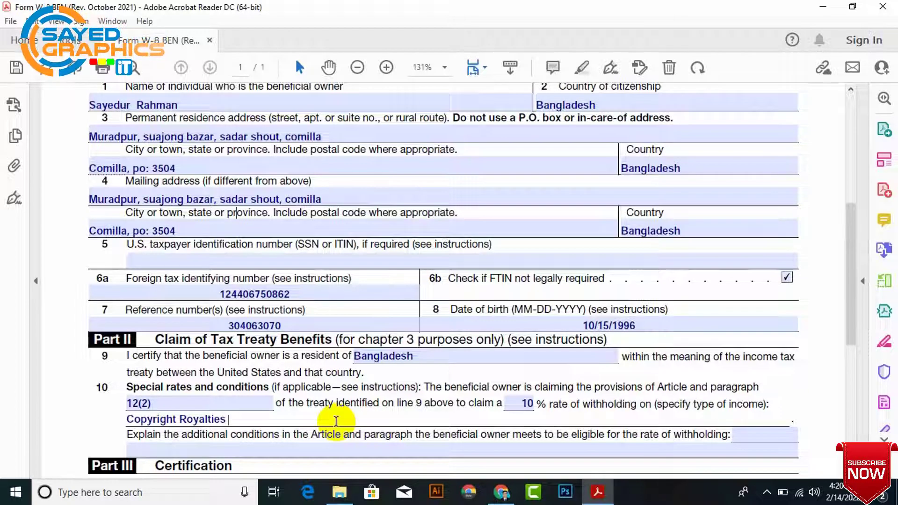
pyautogui.write(' (')
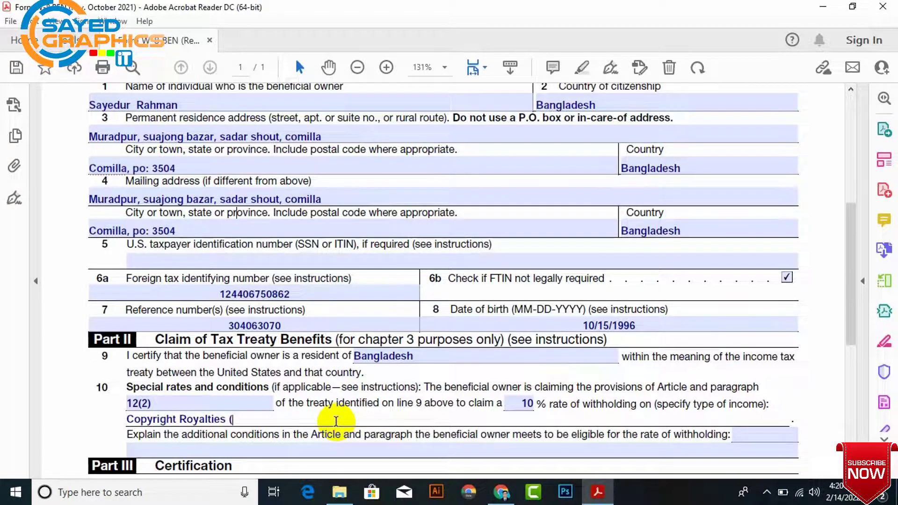
pyautogui.write('Artistic ')
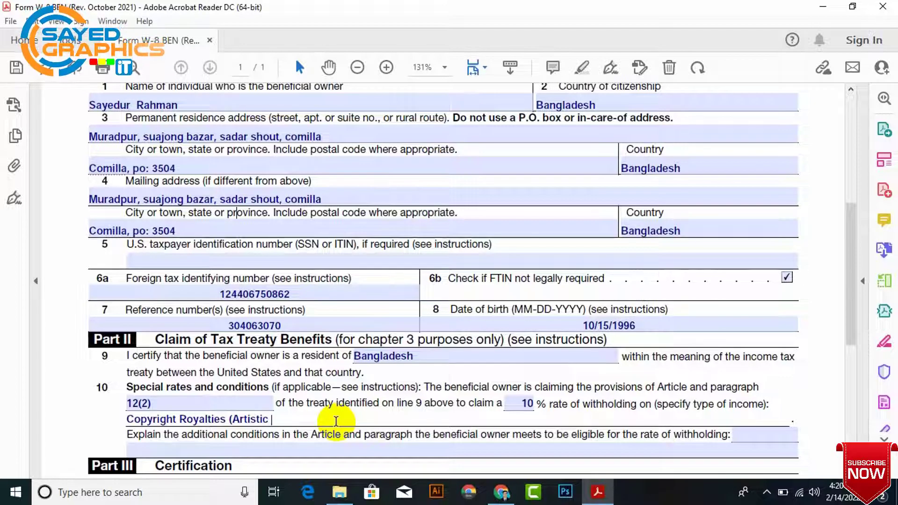
pyautogui.write('Wo')
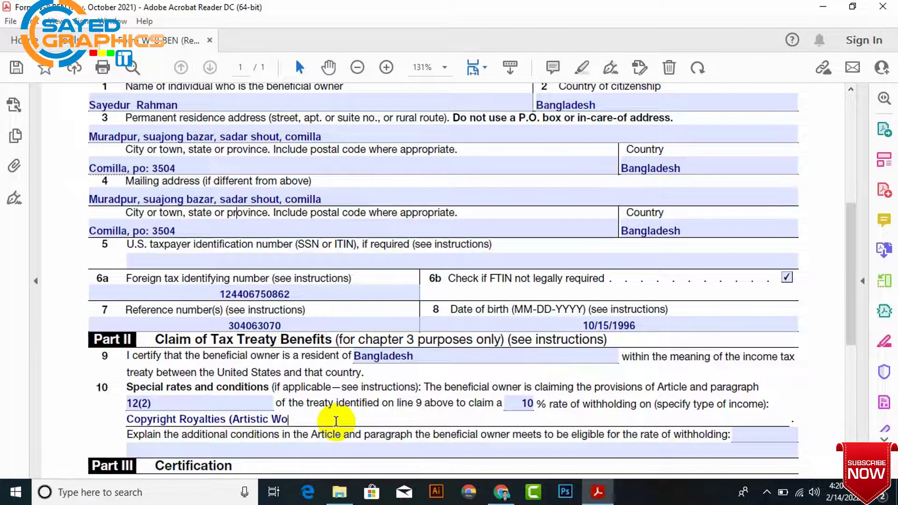
pyautogui.write('rk')
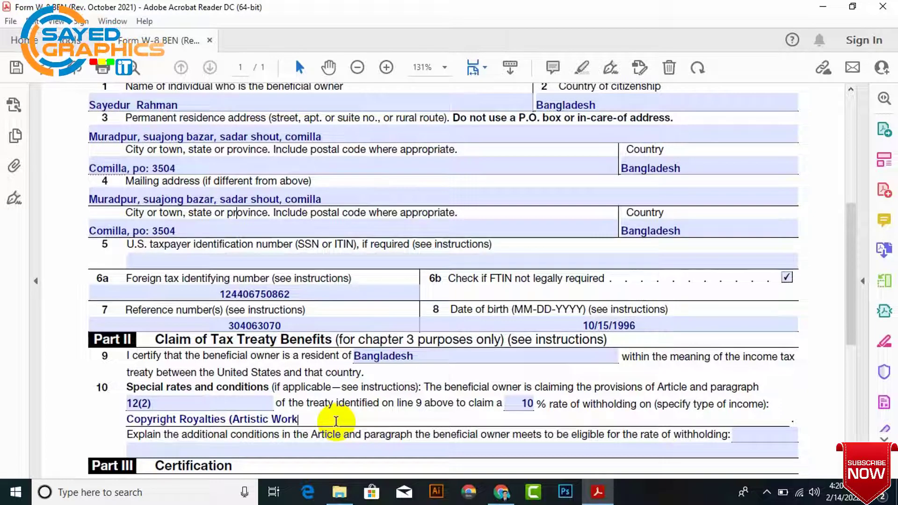
pyautogui.write('s)')
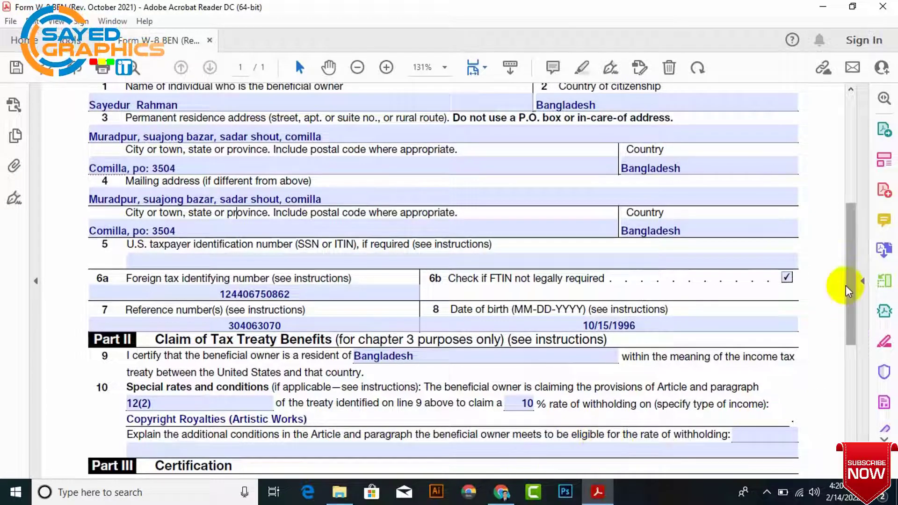
# Close the export side panel and scroll down to Part III of the form
pyautogui.moveTo(854, 246); pyautogui.dragTo(861, 298)
pyautogui.click(863, 280)
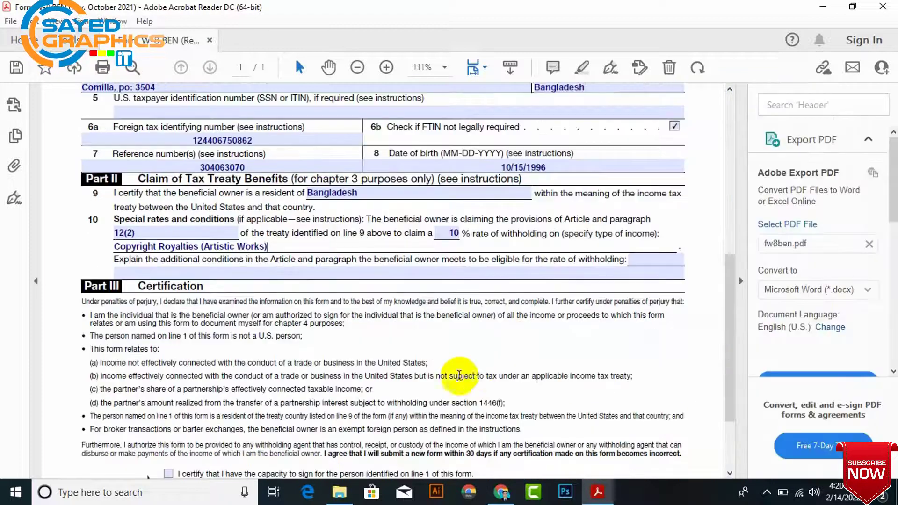
pyautogui.click(524, 316)
pyautogui.moveTo(727, 314); pyautogui.dragTo(730, 360)
pyautogui.click(740, 281)
pyautogui.scroll(-3, 261, 386)
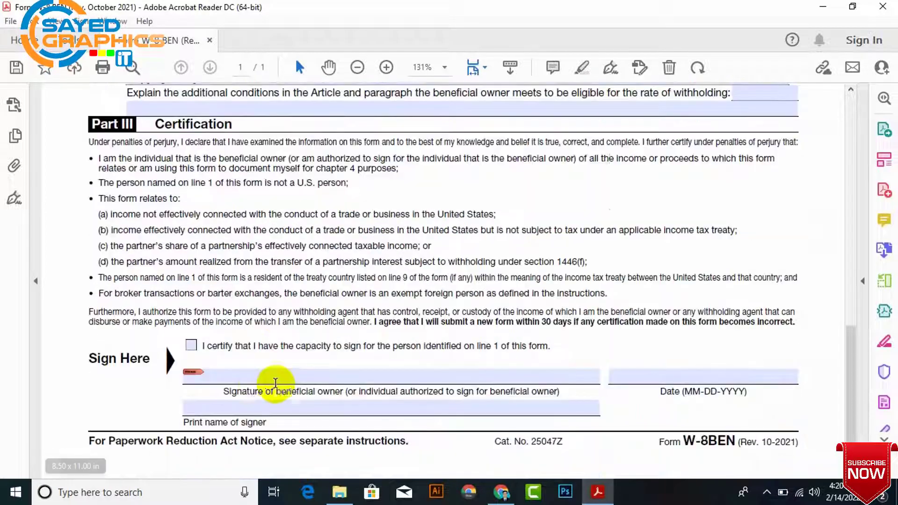
# Type the beneficial owner's full name as the signer's printed name, correcting typos
pyautogui.click(255, 414)
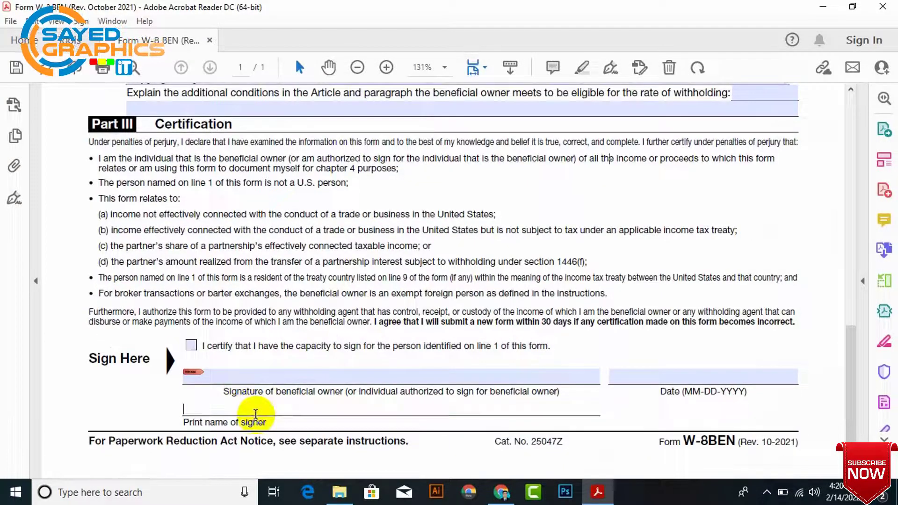
pyautogui.write('SA')
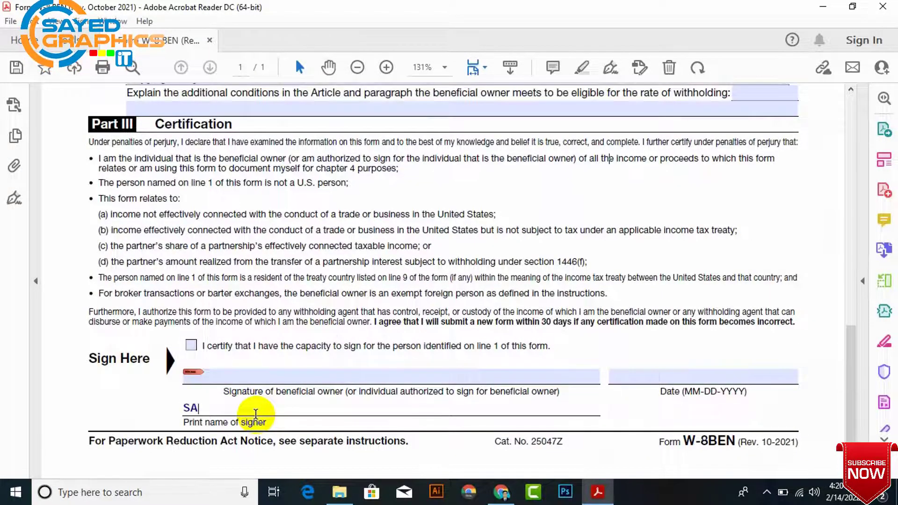
pyautogui.press('BackSpace')
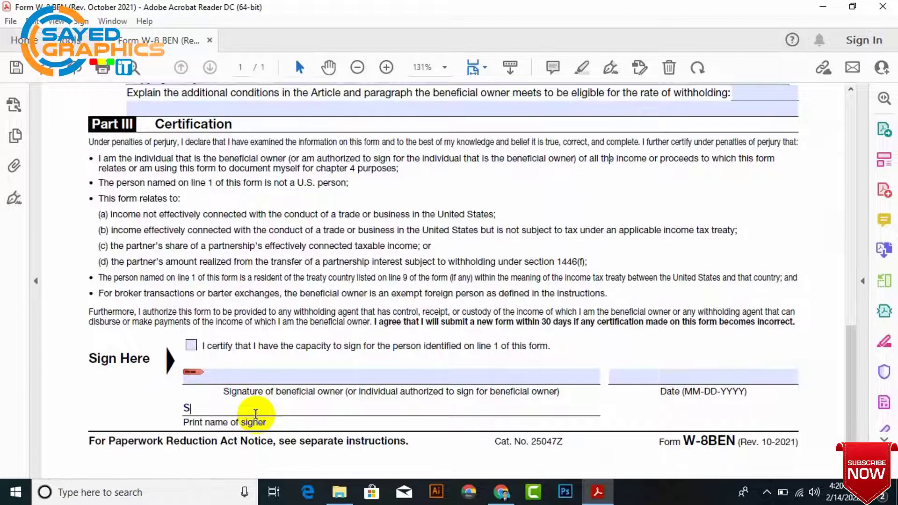
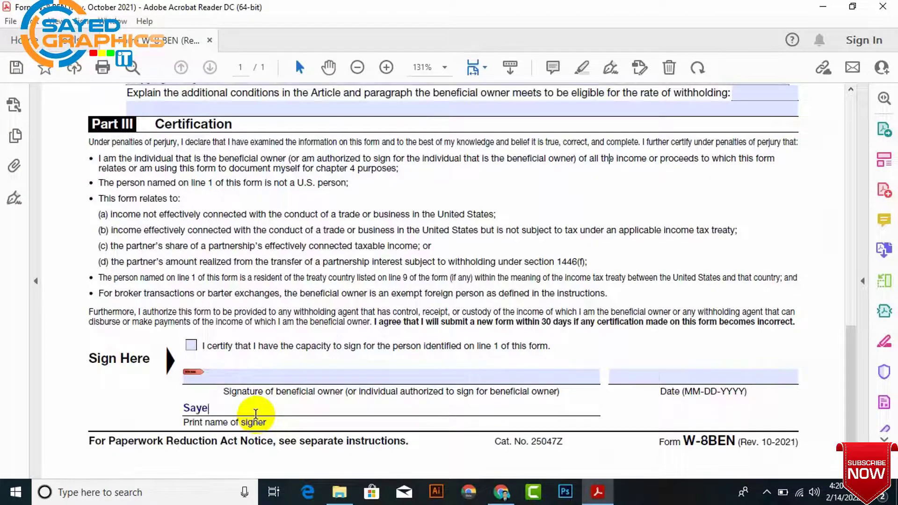
pyautogui.click(228, 406)
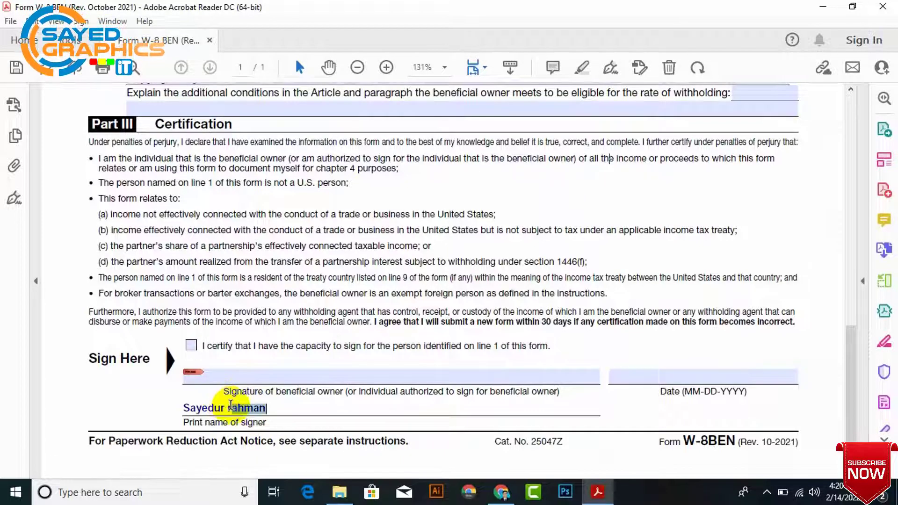
pyautogui.press('BackSpace')
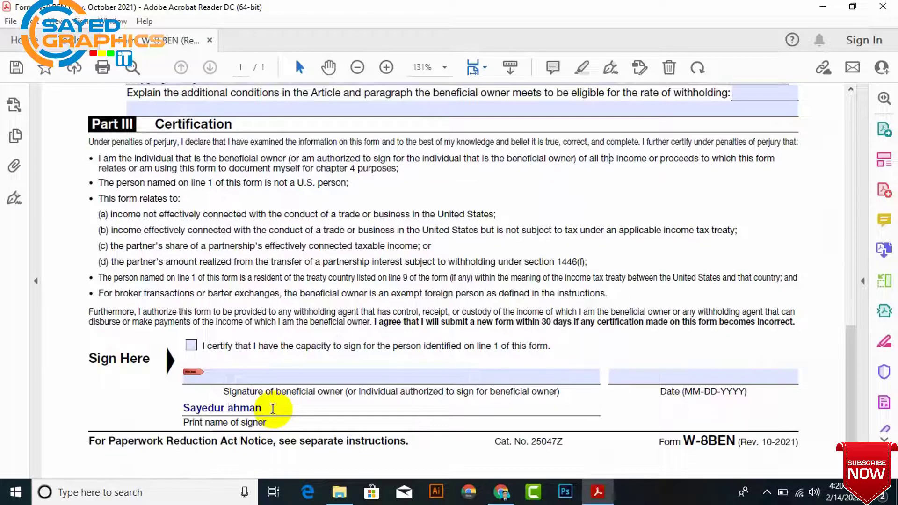
# Finish correcting the signer's name and enter the signing date 02/14/2022
pyautogui.write('R')
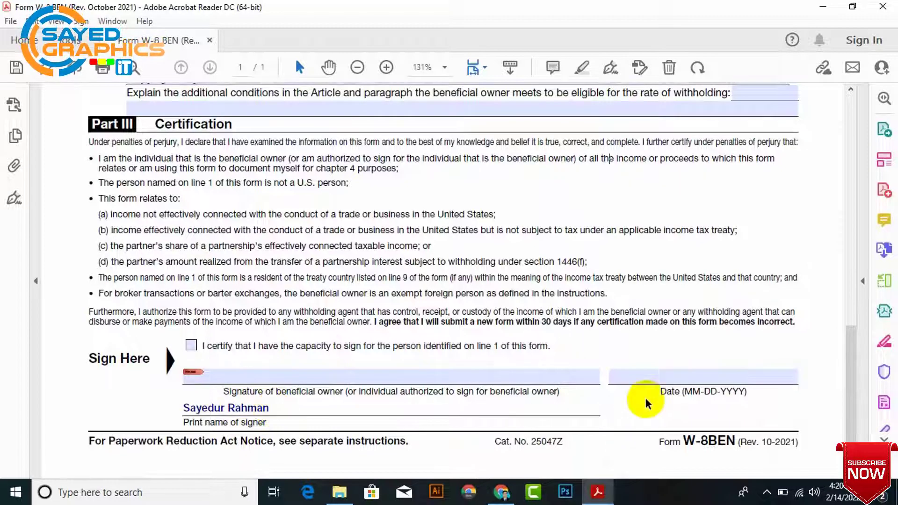
pyautogui.click(643, 370)
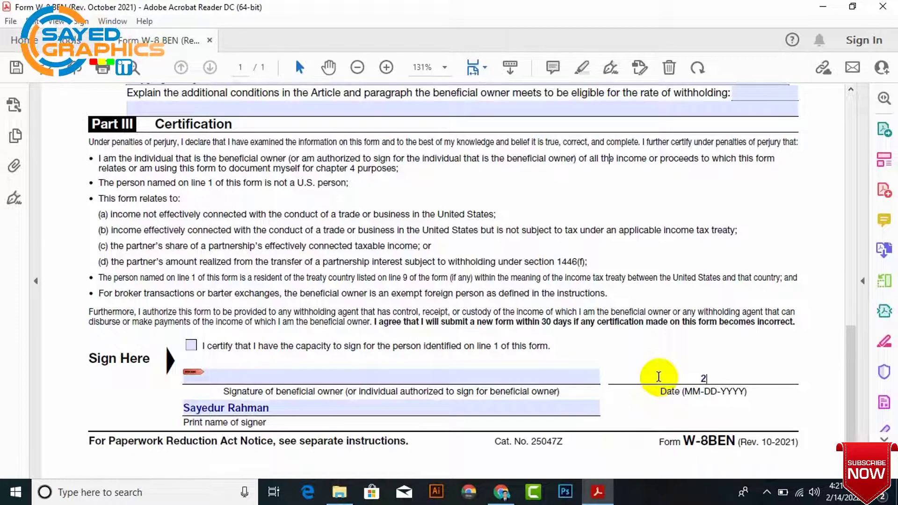
pyautogui.press('BackSpace')
pyautogui.write('02/14/')
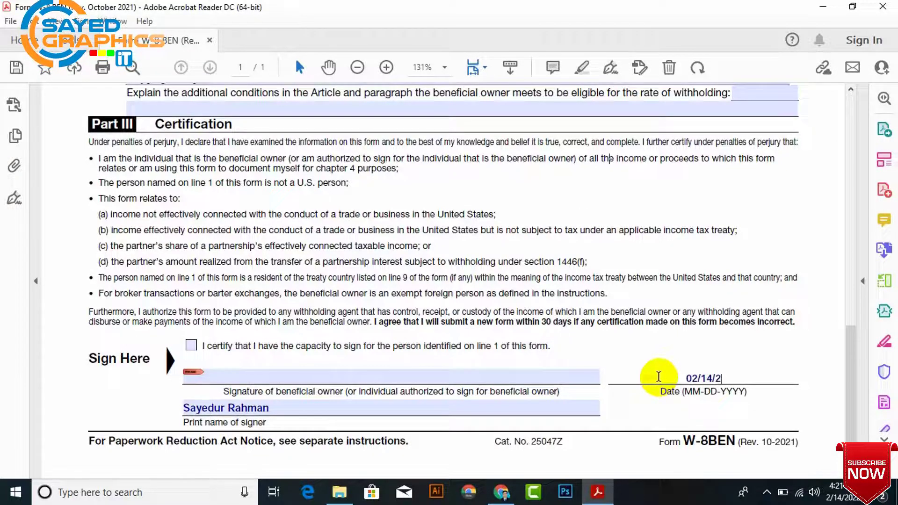
pyautogui.write('22')
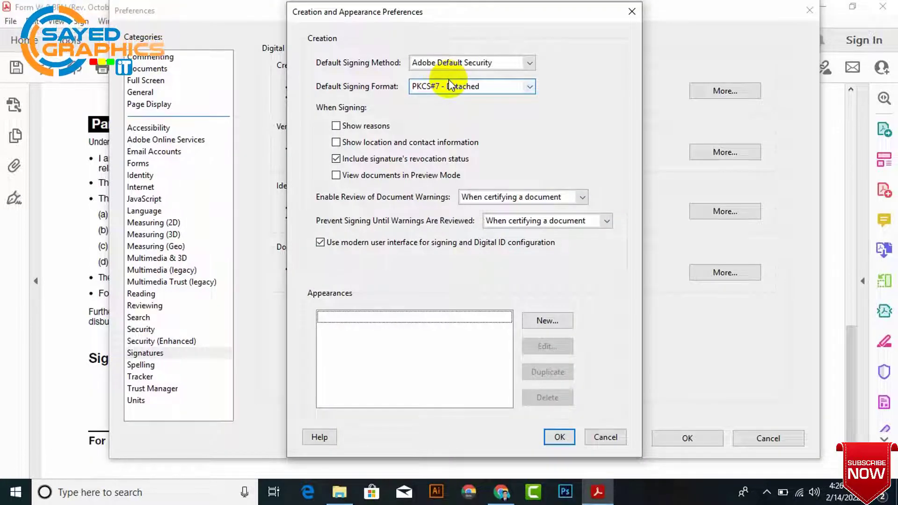
# Keep PKCS#7 - Detached as signing format and cancel the Creation & Appearance preferences
pyautogui.click(465, 90)
pyautogui.click(464, 90)
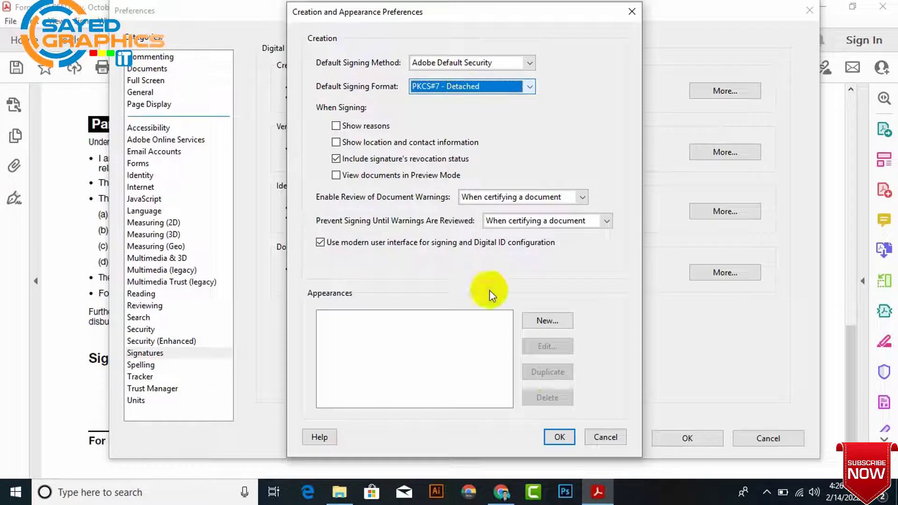
pyautogui.click(611, 435)
# Open the digital ID settings and resume the digital signature tutorial in Chrome
pyautogui.click(724, 212)
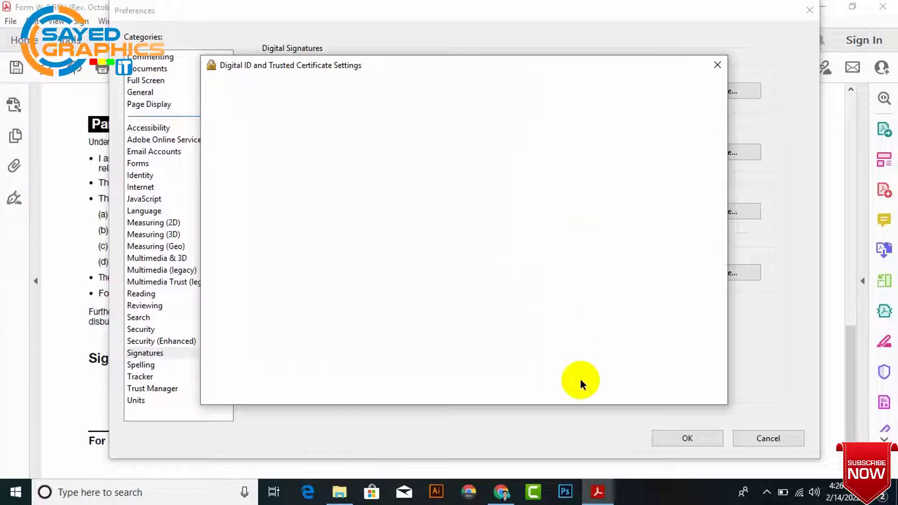
pyautogui.click(509, 480)
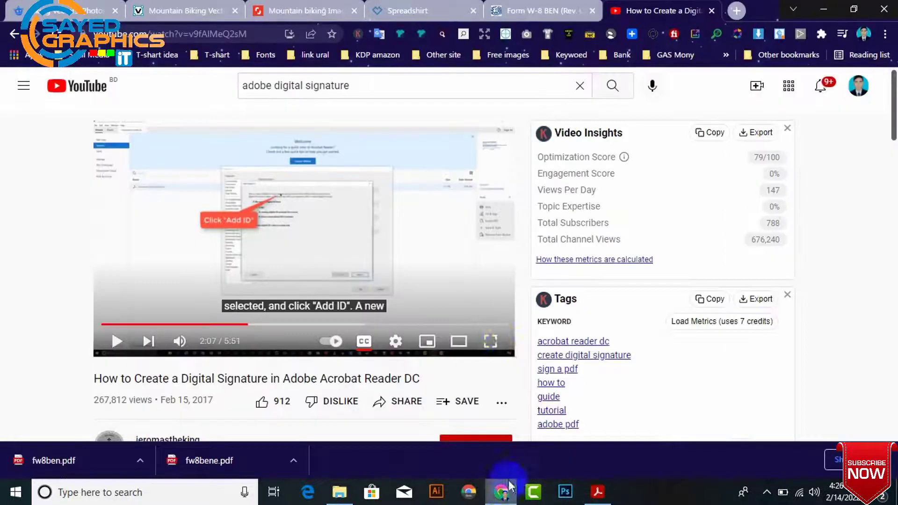
pyautogui.click(377, 287)
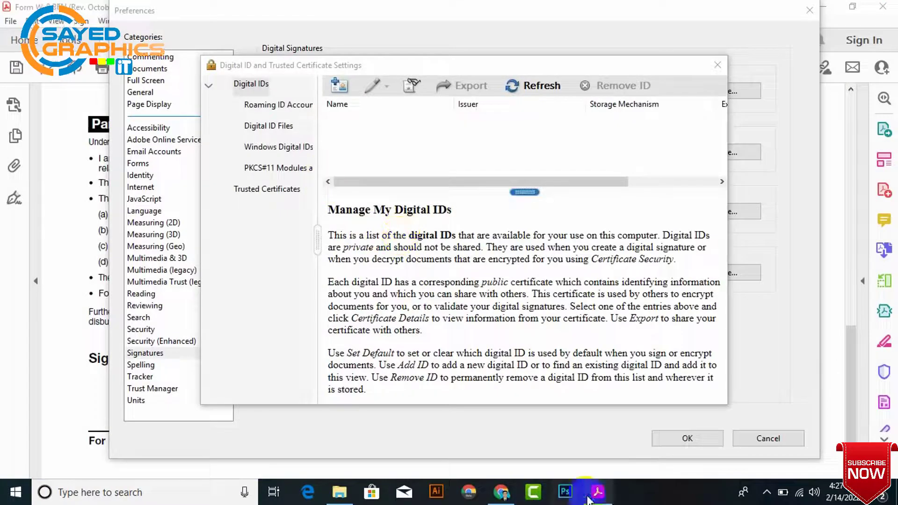
# Begin adding a new self-created digital ID stored as a New PKCS#12 digital ID file
pyautogui.click(597, 495)
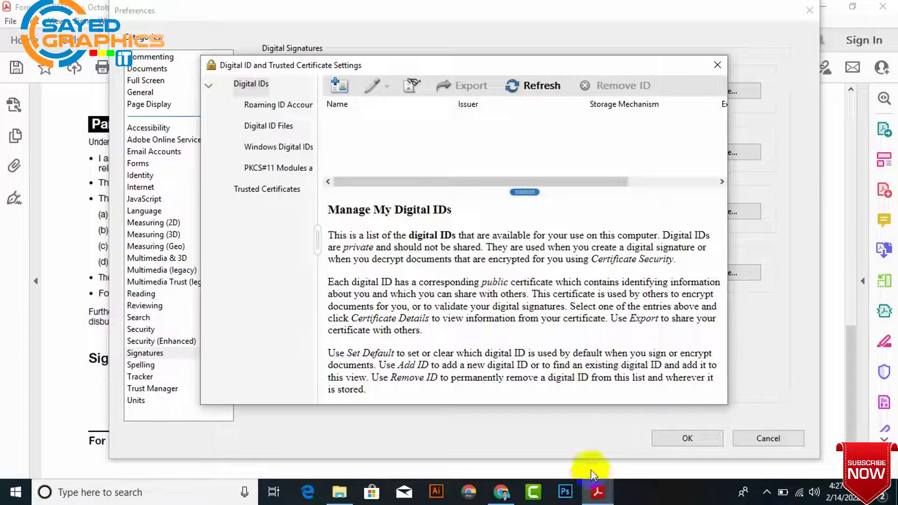
pyautogui.click(253, 87)
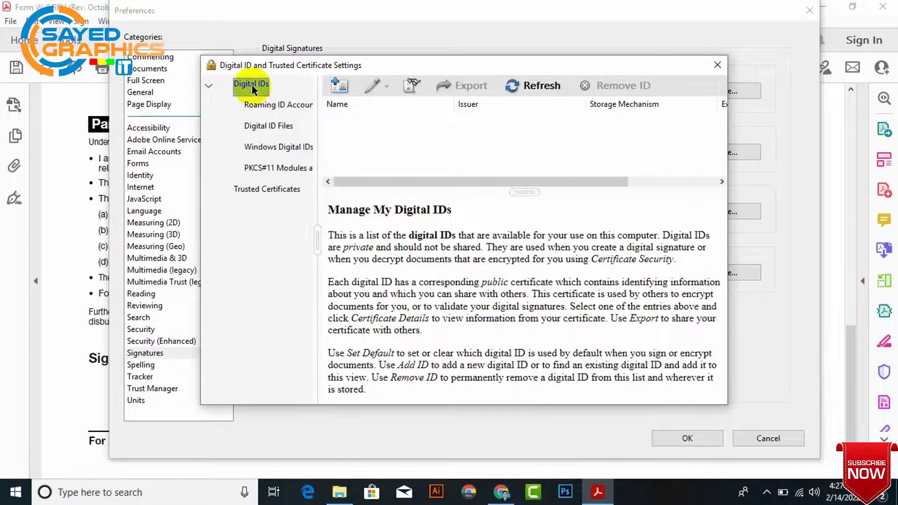
pyautogui.click(338, 89)
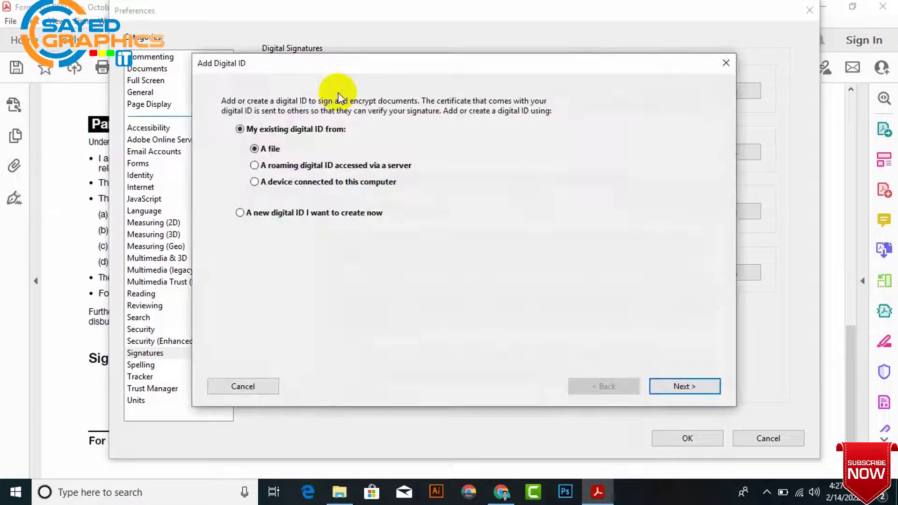
pyautogui.click(291, 211)
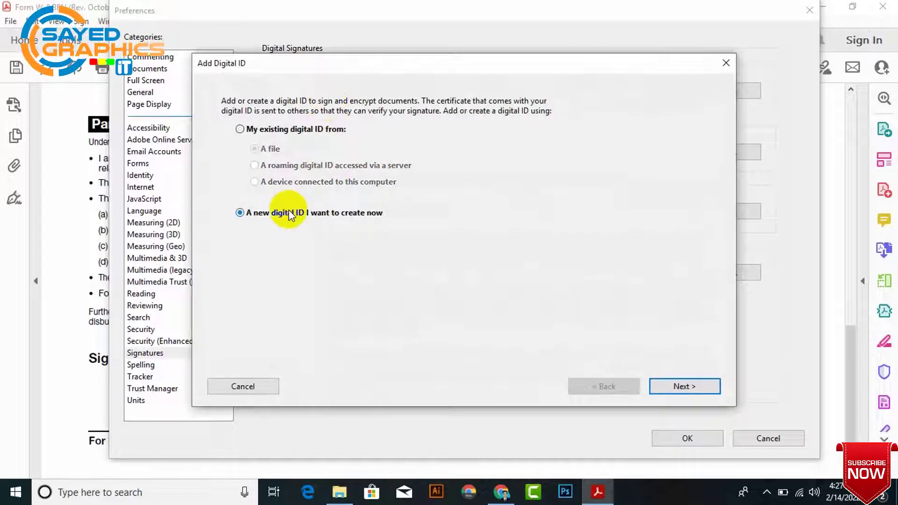
pyautogui.click(684, 386)
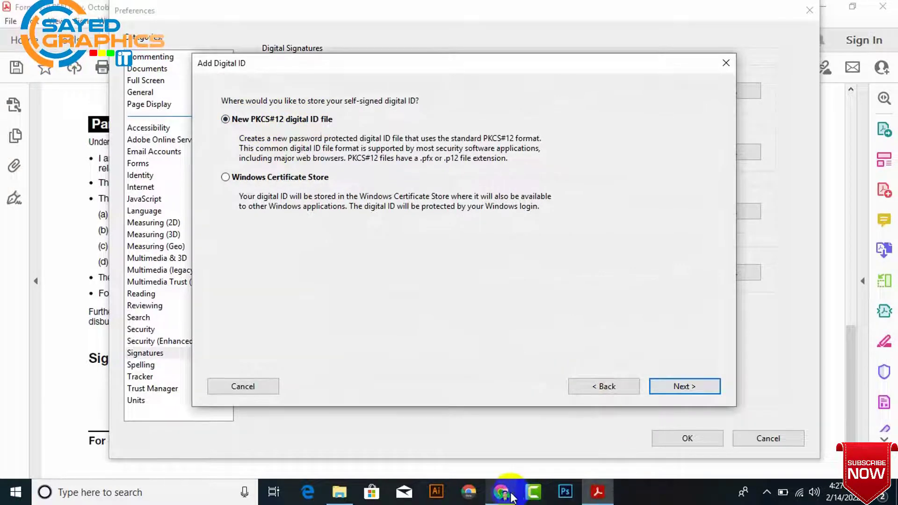
pyautogui.click(676, 387)
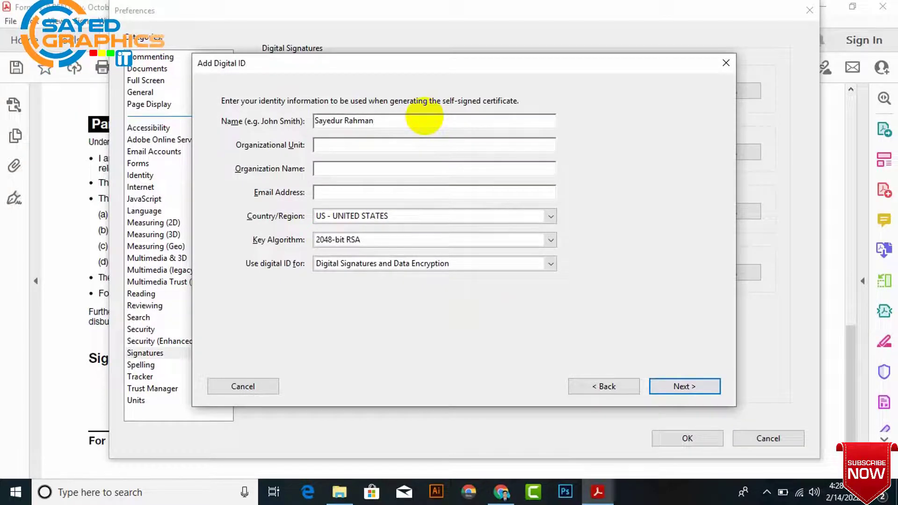
# Fill in the ID's e-mail address and country BD - BANGLADESH, keeping 2048-bit RSA
pyautogui.click(329, 151)
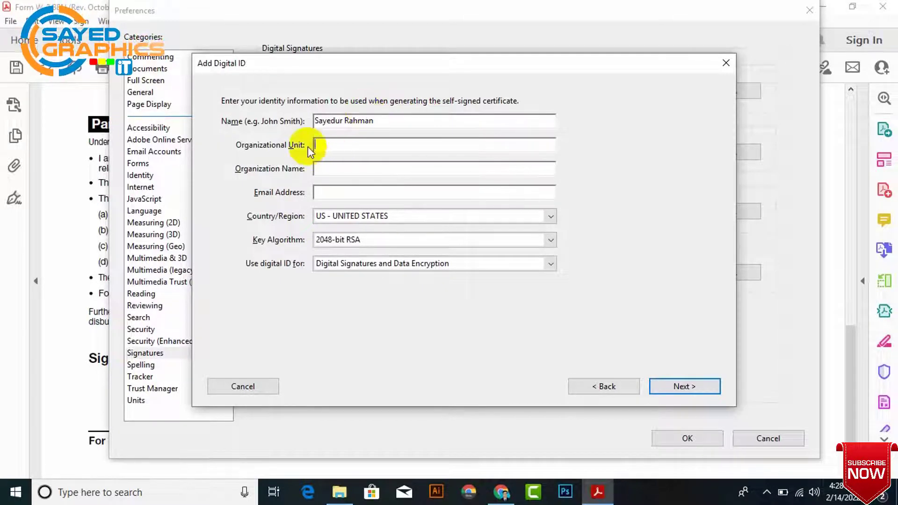
pyautogui.click(331, 139)
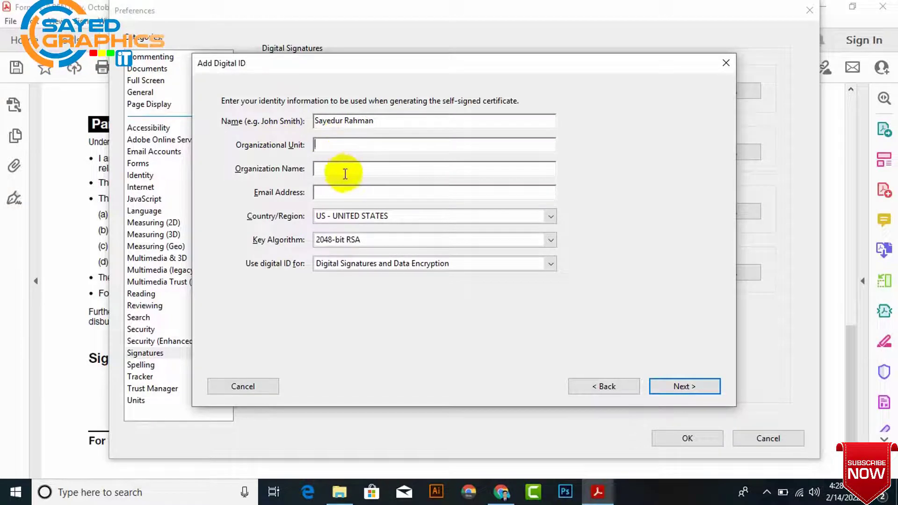
pyautogui.click(344, 193)
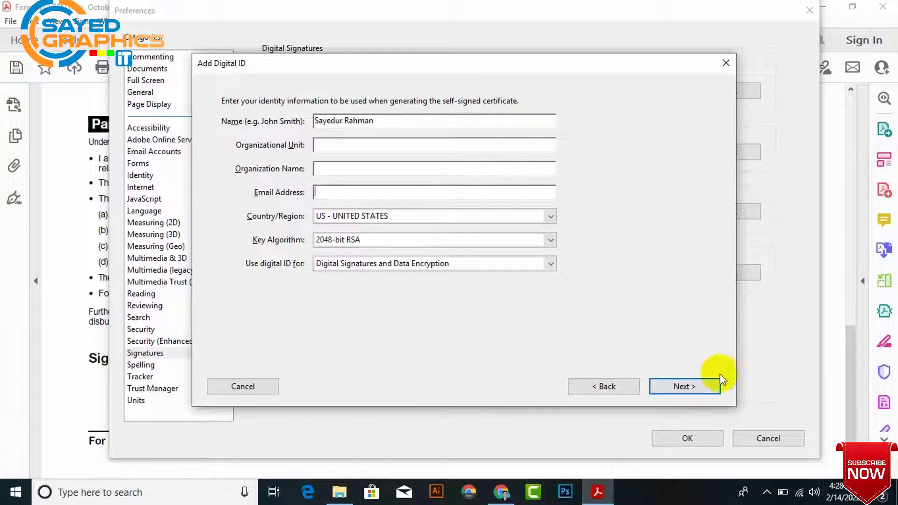
pyautogui.click(708, 387)
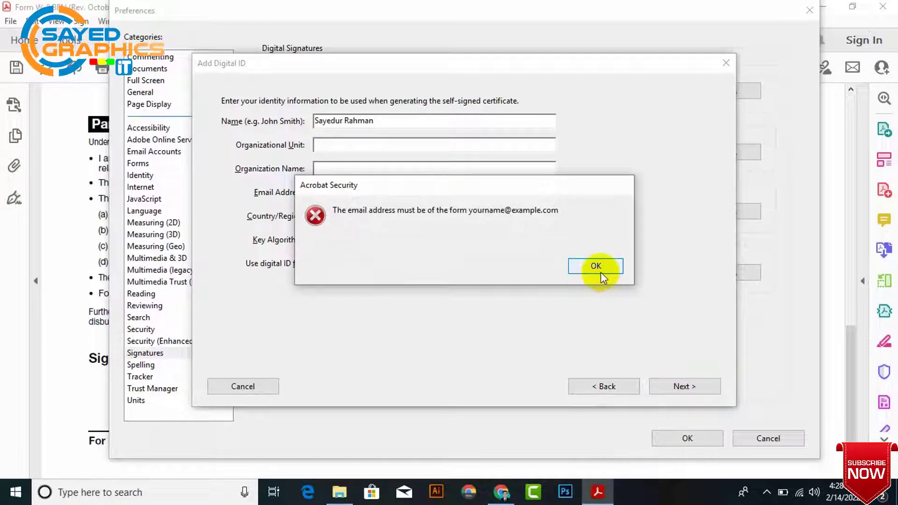
pyautogui.click(598, 267)
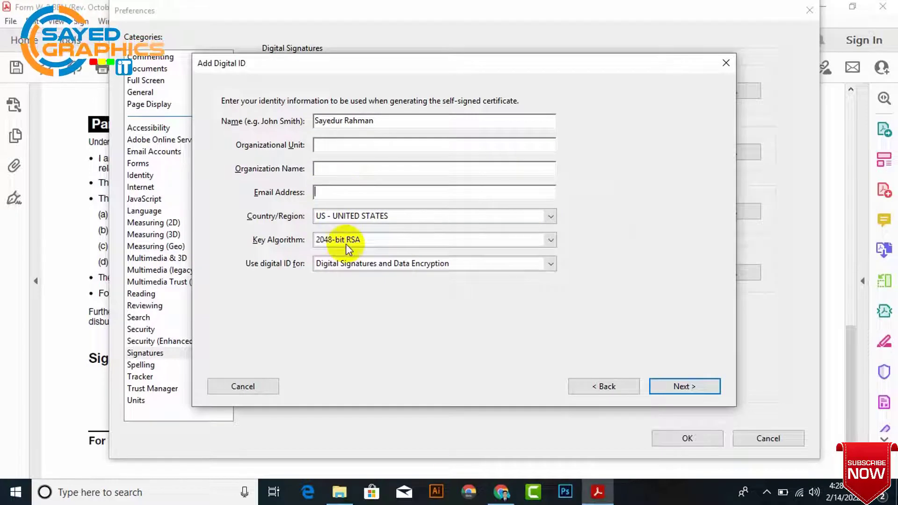
pyautogui.click(381, 240)
pyautogui.click(384, 237)
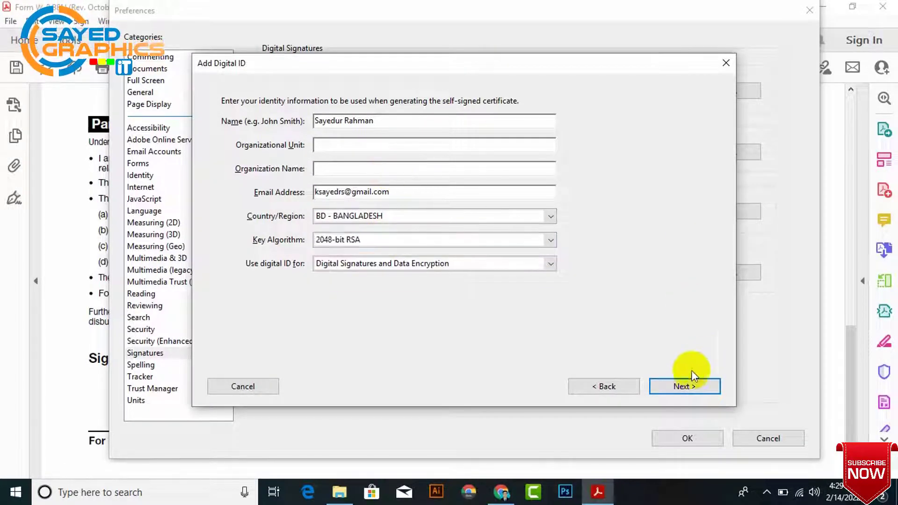
# Password-protect and finish the new digital ID valid to 2027/02/14, then close its settings window
pyautogui.click(685, 386)
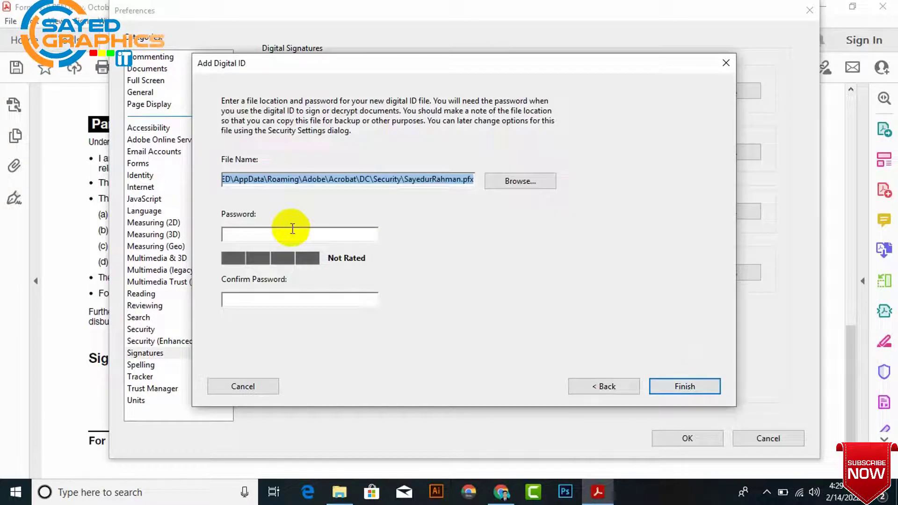
pyautogui.click(315, 236)
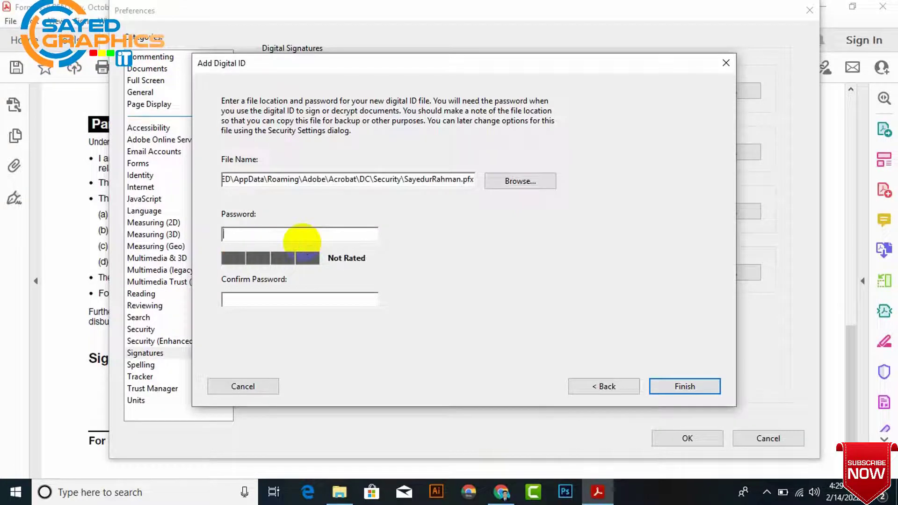
pyautogui.write('***')
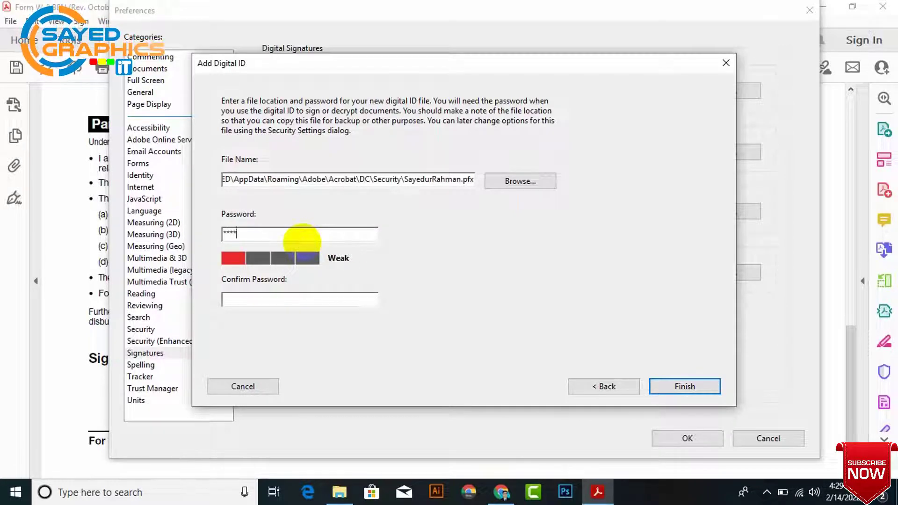
pyautogui.write('***')
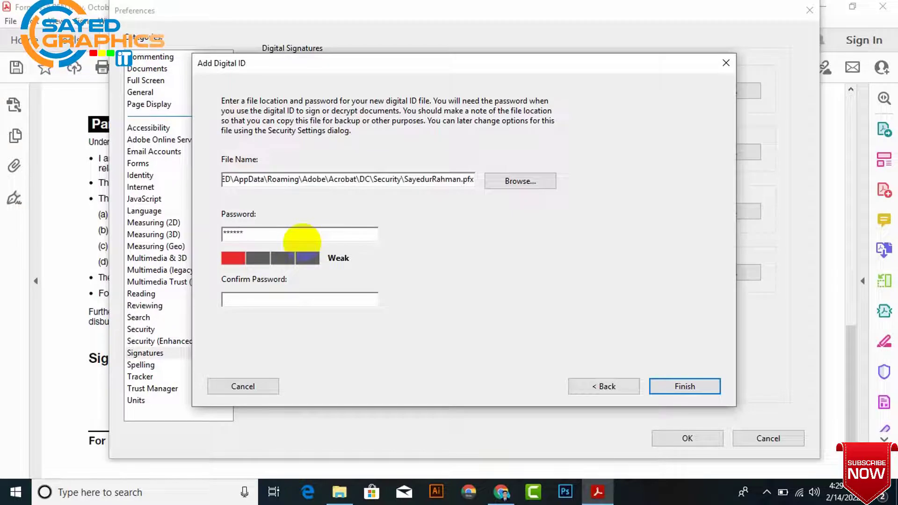
pyautogui.write('**')
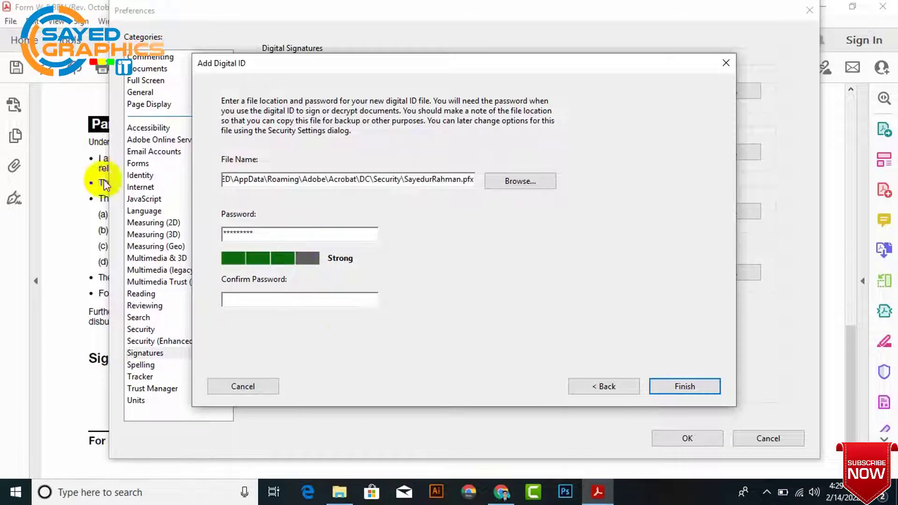
pyautogui.click(266, 296)
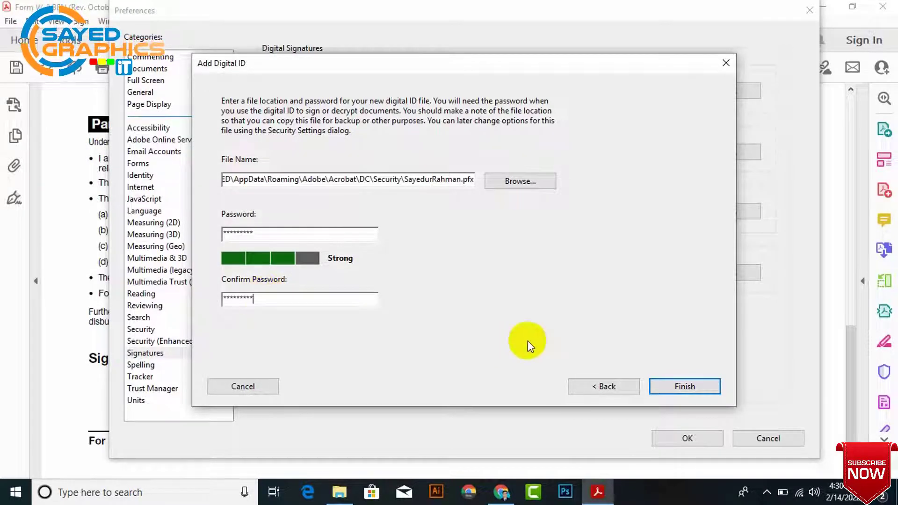
pyautogui.click(697, 388)
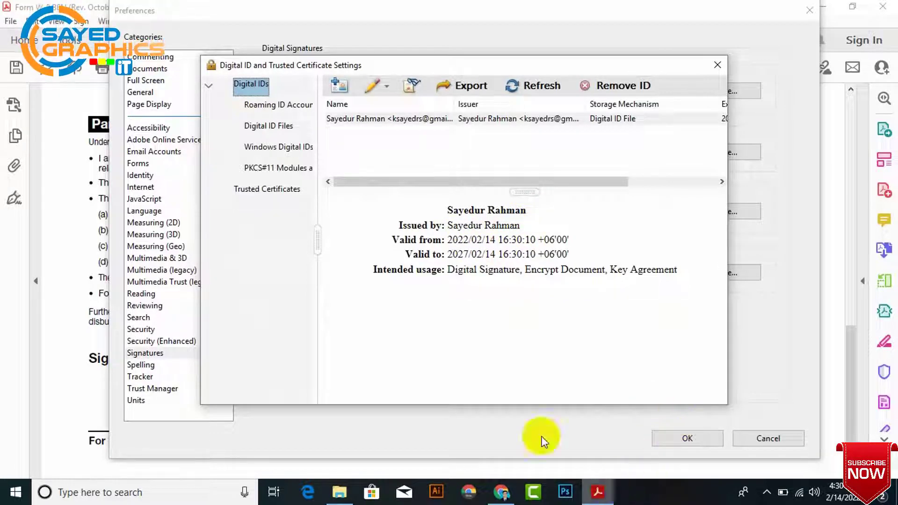
pyautogui.moveTo(629, 71); pyautogui.dragTo(604, 110)
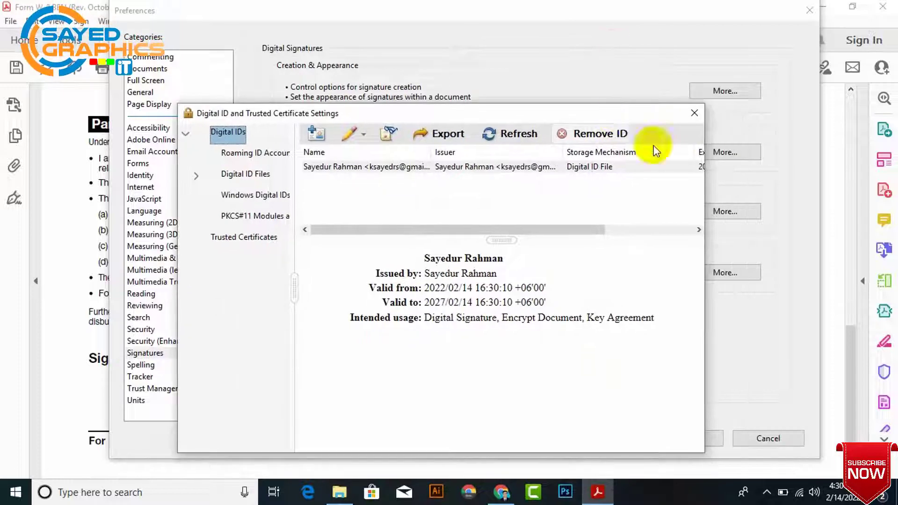
pyautogui.click(692, 115)
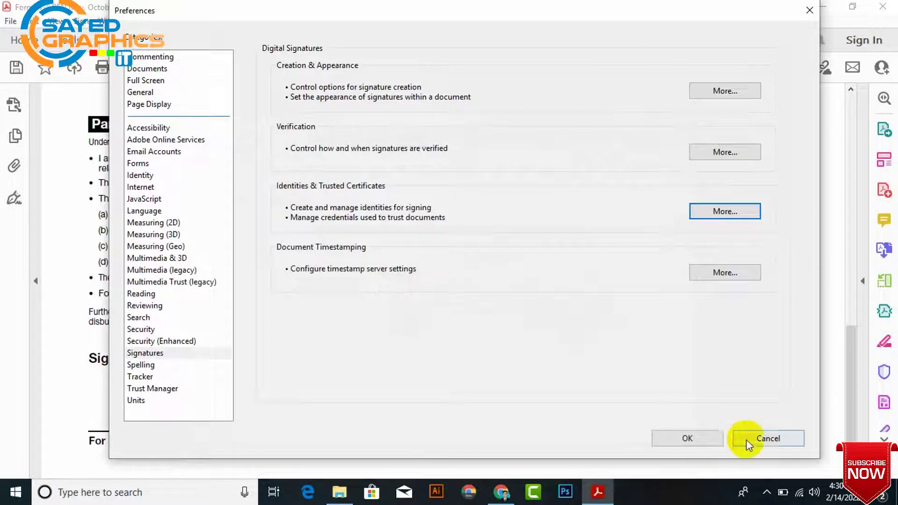
# Sign the W-8BEN signature field with the new digital ID, entering its PIN
pyautogui.click(778, 440)
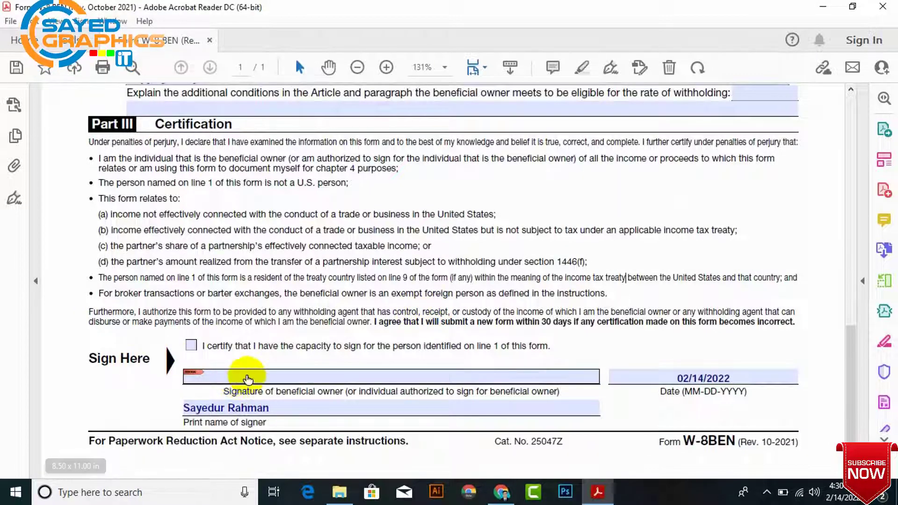
pyautogui.click(247, 377)
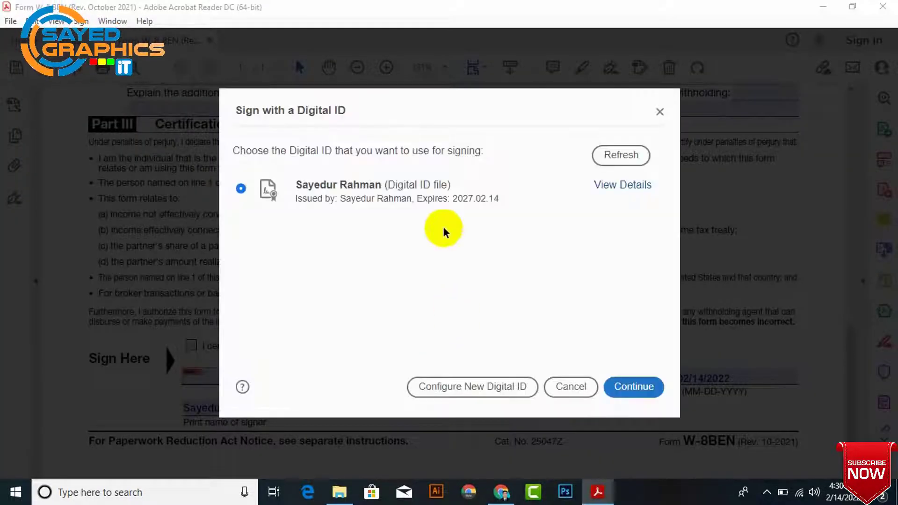
pyautogui.click(624, 387)
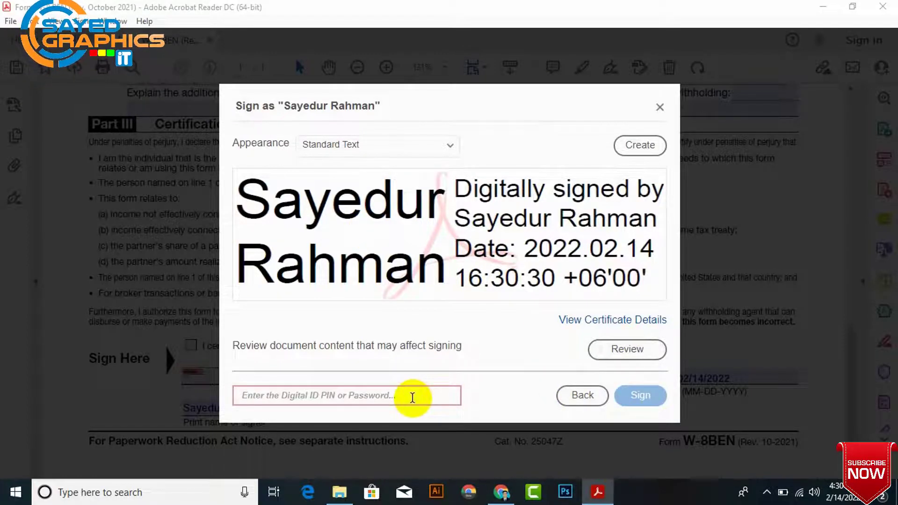
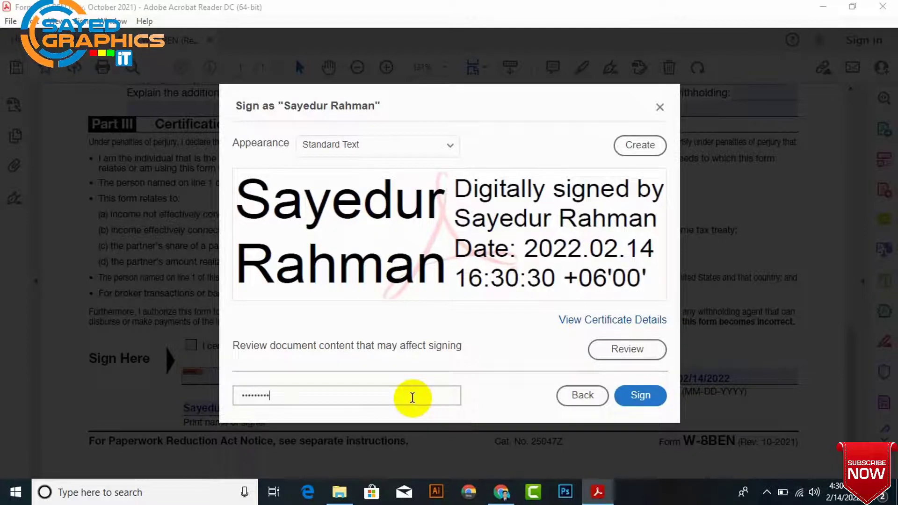
pyautogui.click(640, 395)
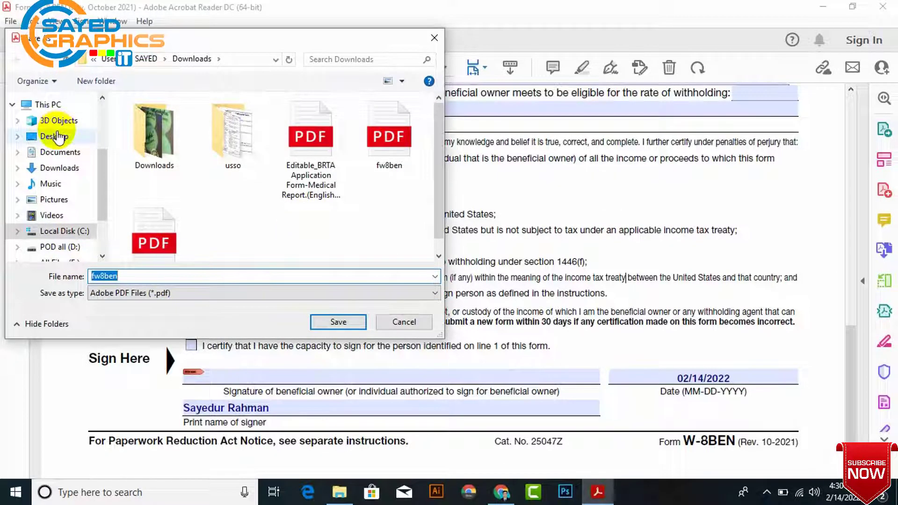
# Save the signed form as fw8ben.pdf on the Desktop and check the signature stamp
pyautogui.click(54, 136)
pyautogui.click(338, 322)
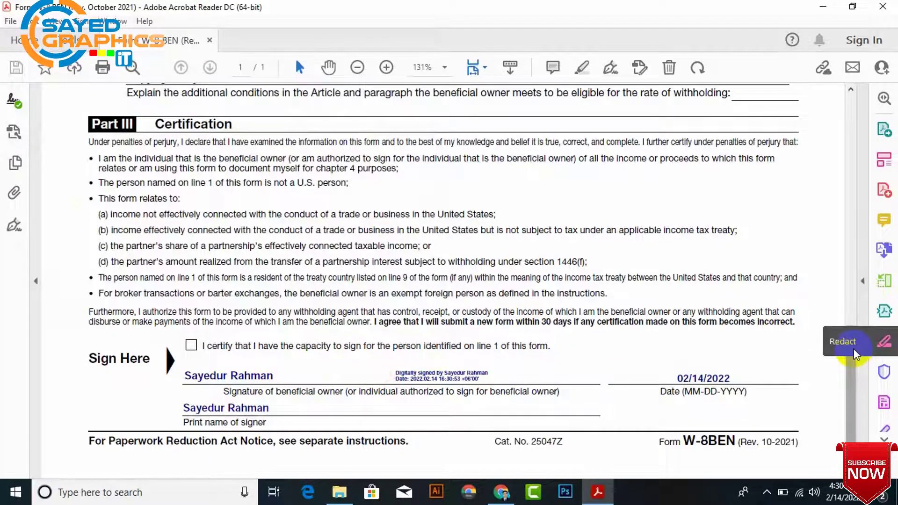
pyautogui.scroll(10, 667, 290)
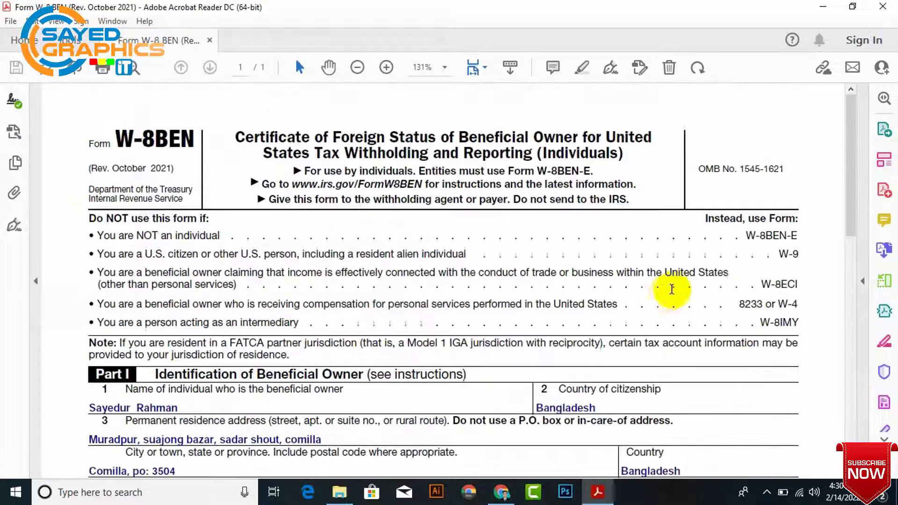
pyautogui.scroll(-10, 683, 273)
pyautogui.scroll(10, 697, 286)
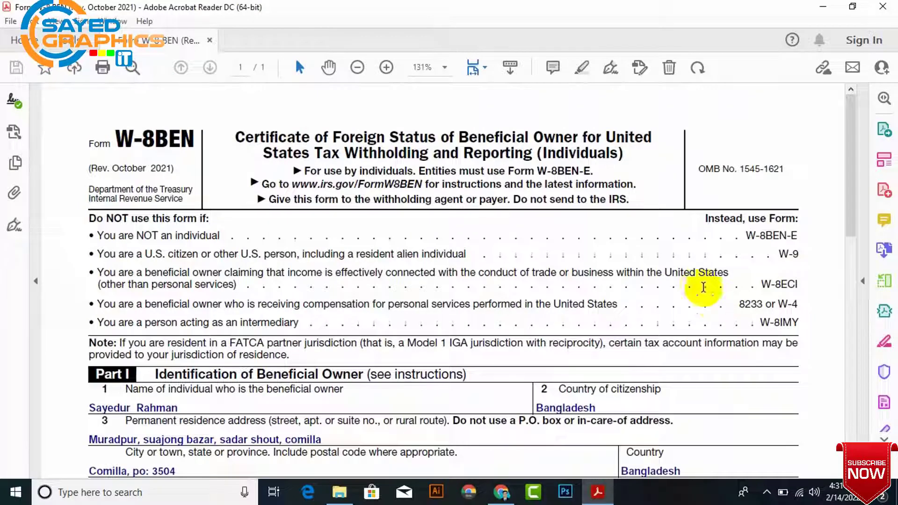
pyautogui.scroll(-10, 697, 285)
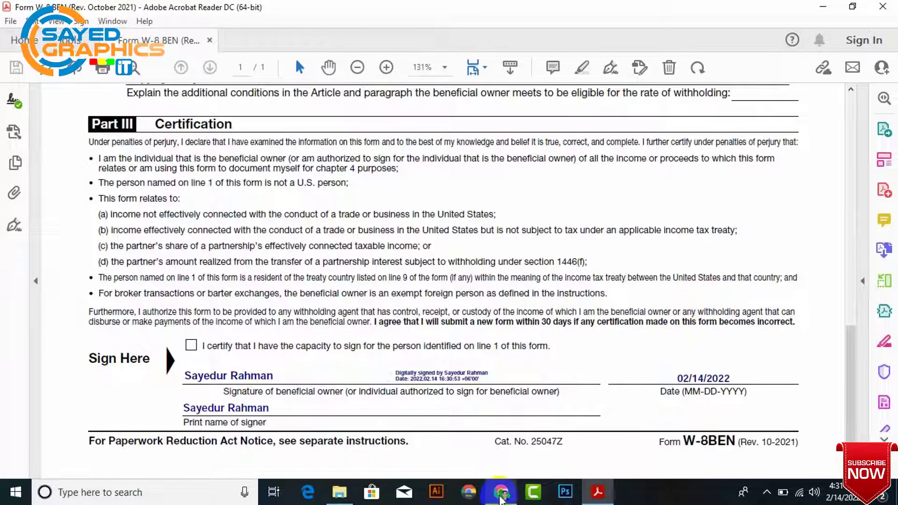
# Switch to Spreadshirt in Chrome and go to the partner dashboard
pyautogui.click(501, 492)
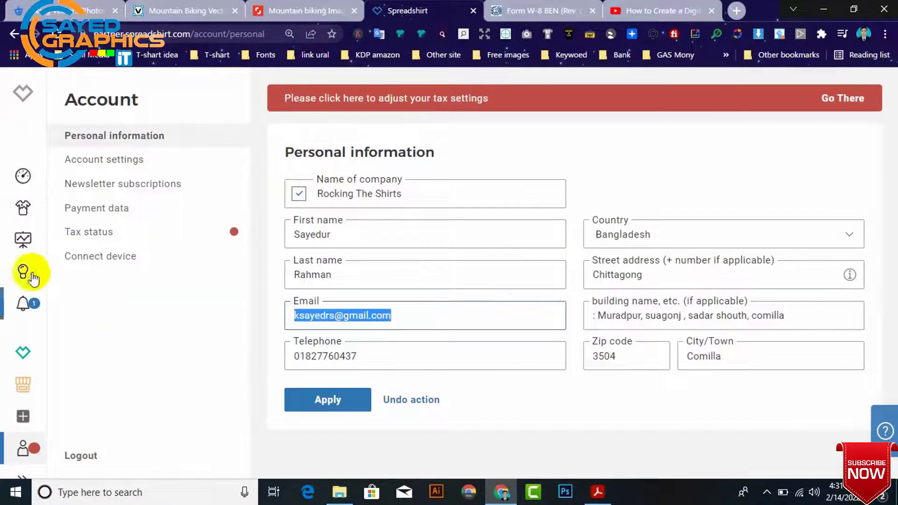
pyautogui.click(23, 354)
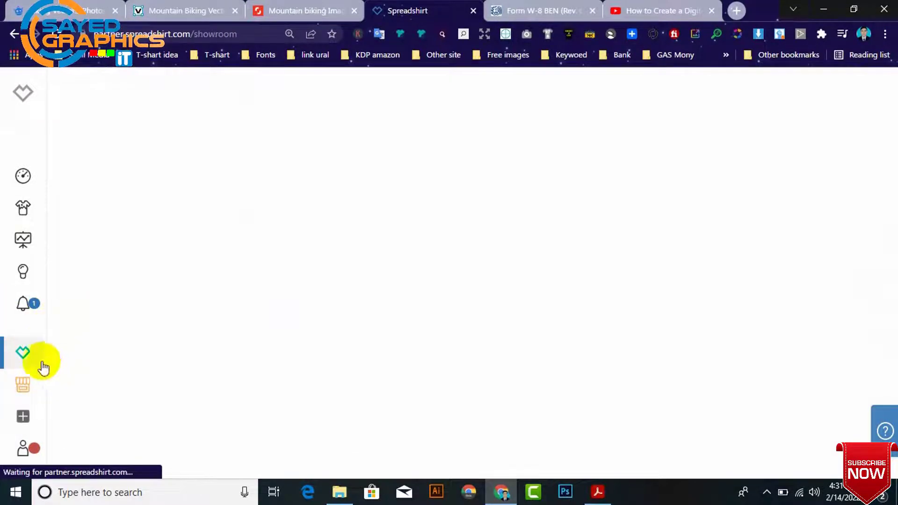
pyautogui.click(22, 176)
pyautogui.scroll(-10, 381, 281)
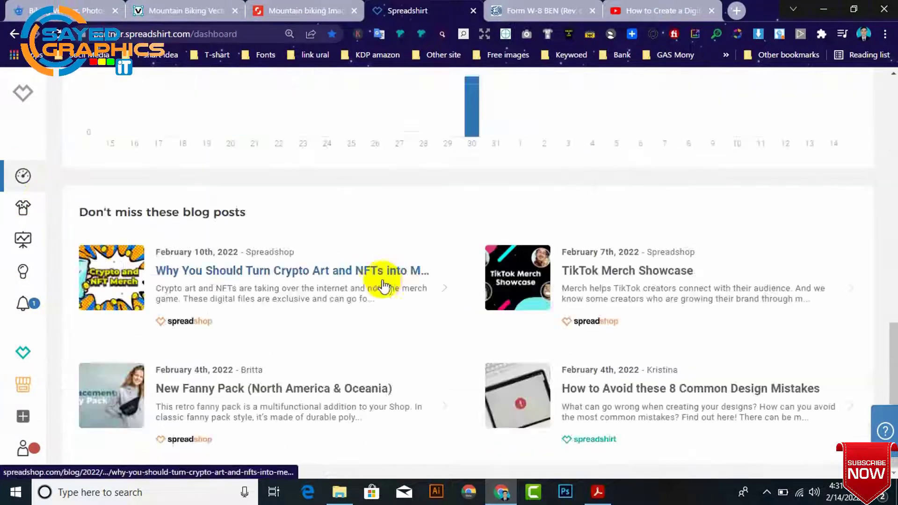
pyautogui.scroll(10, 546, 197)
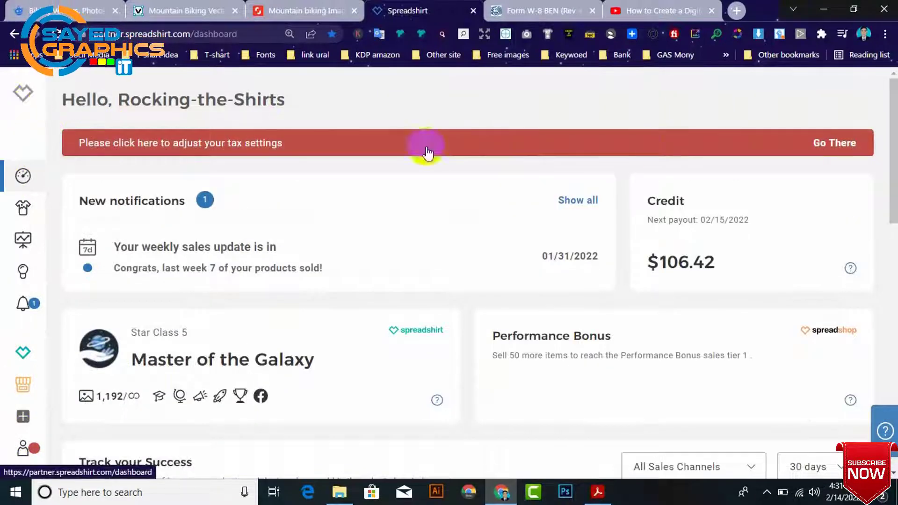
# Open the tax settings from the dashboard notice and select the taxation e-mail address
pyautogui.click(811, 138)
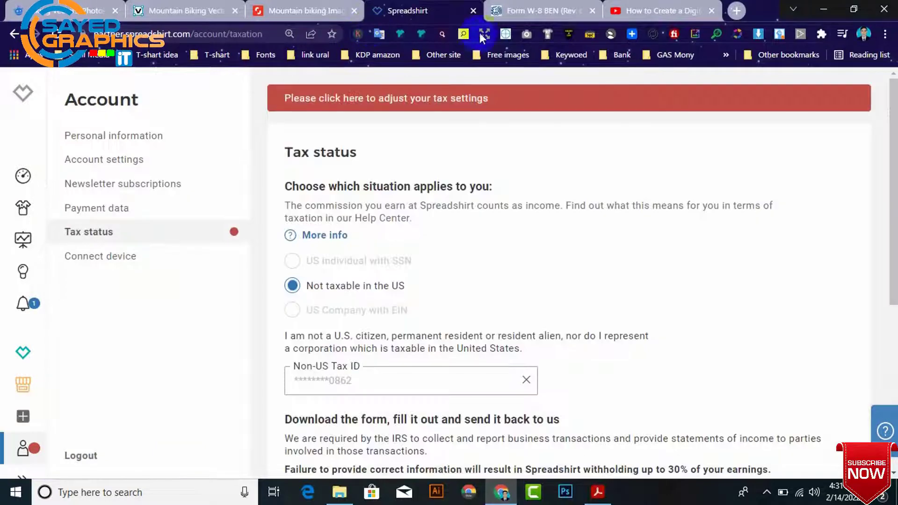
pyautogui.scroll(-6, 473, 220)
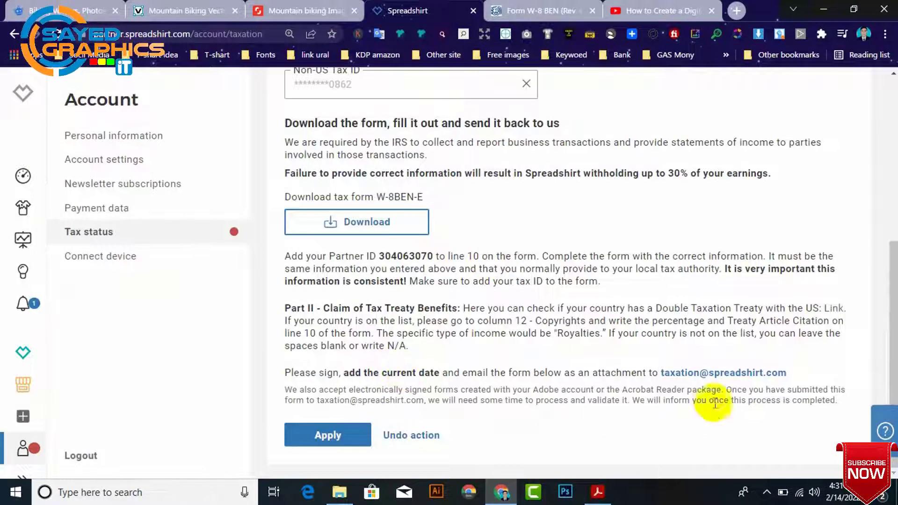
pyautogui.moveTo(786, 373); pyautogui.dragTo(660, 375)
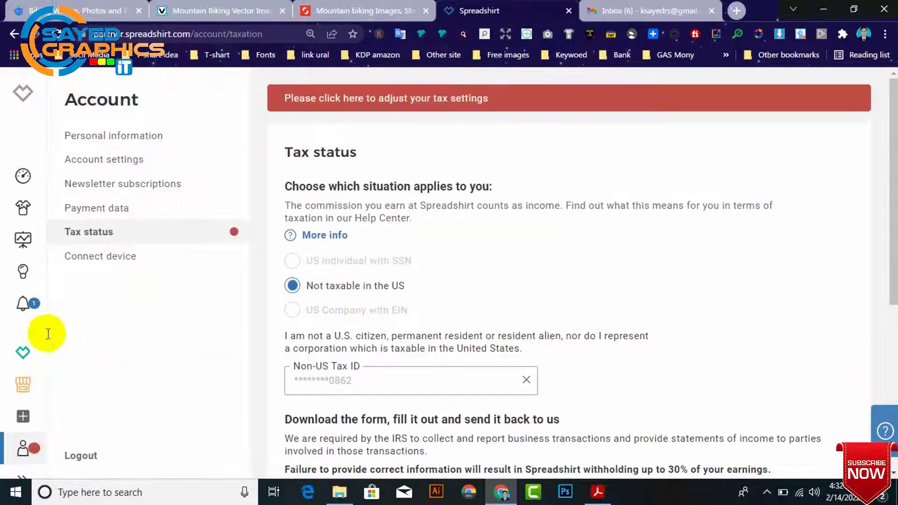
# Untick the Name of company option in Personal information and apply the change
pyautogui.click(24, 447)
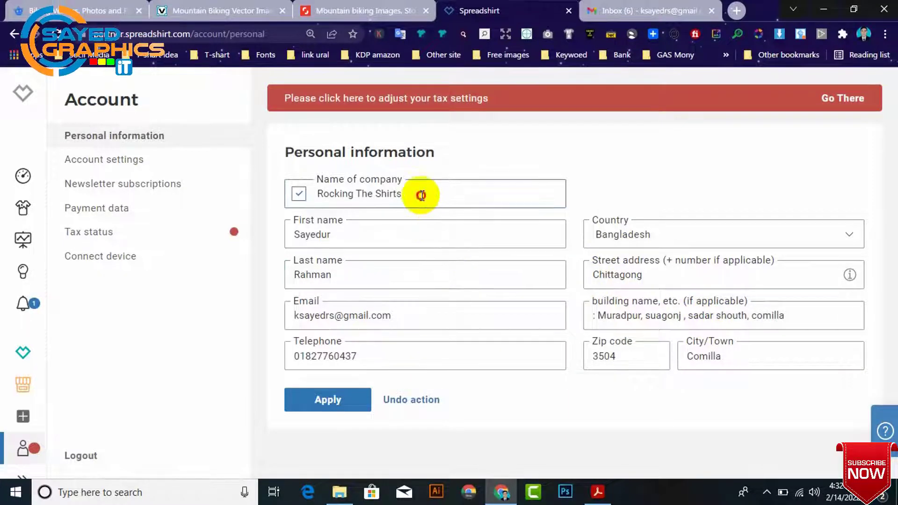
pyautogui.tripleClick(422, 195)
pyautogui.click(299, 193)
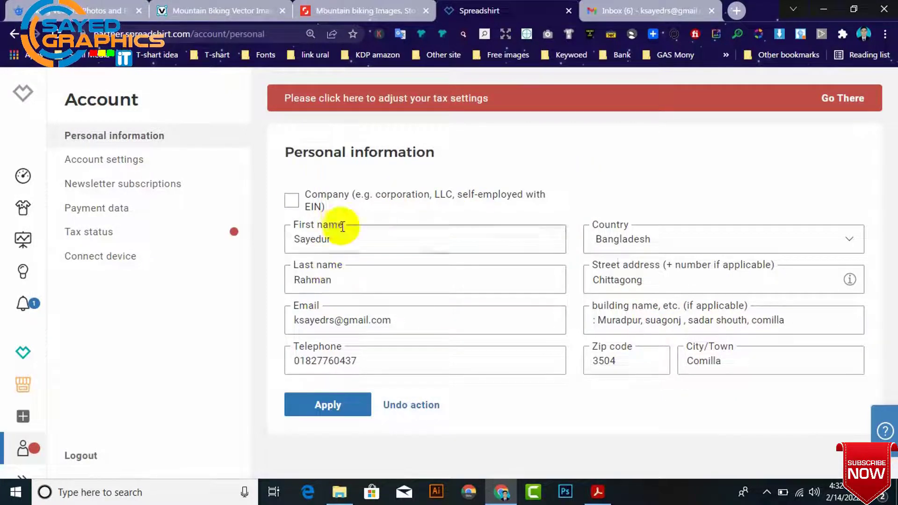
pyautogui.click(341, 408)
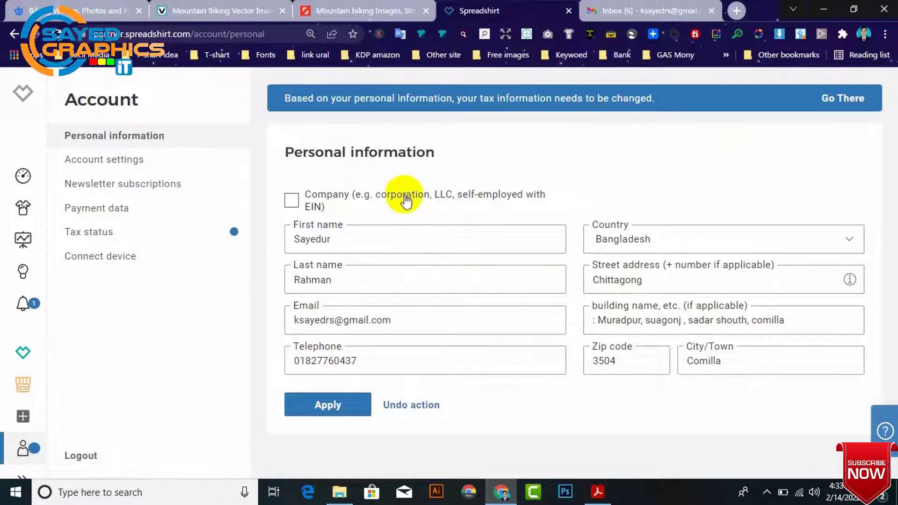
# Open the Tax status page from the banner and review its W8-BEN requirements
pyautogui.click(854, 99)
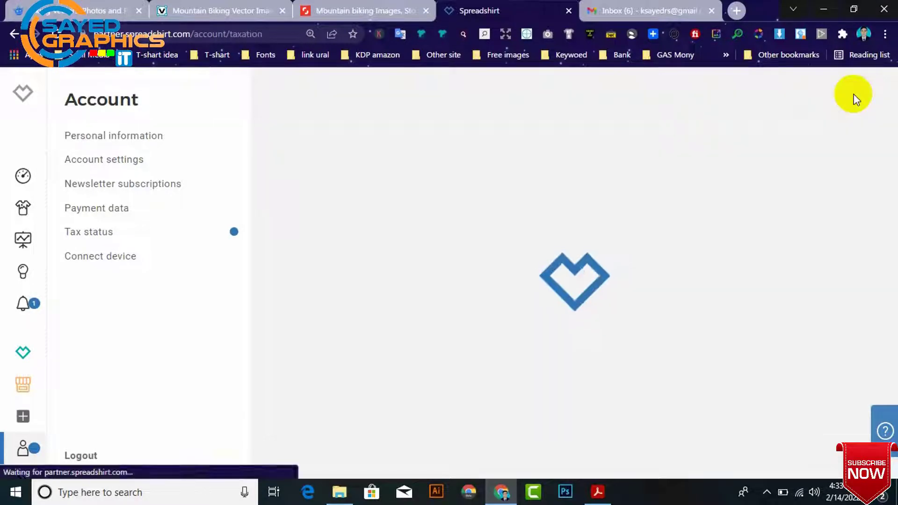
pyautogui.scroll(-5, 581, 215)
pyautogui.scroll(5, 593, 245)
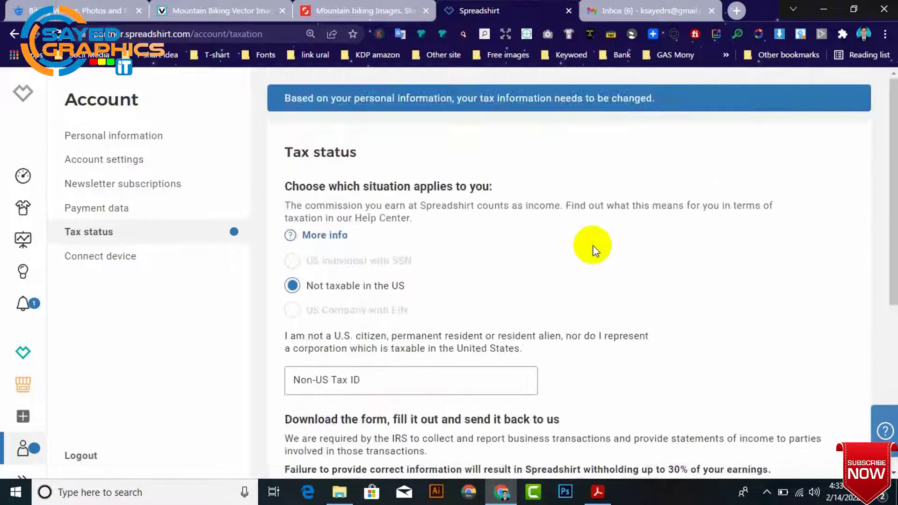
pyautogui.scroll(-5, 593, 245)
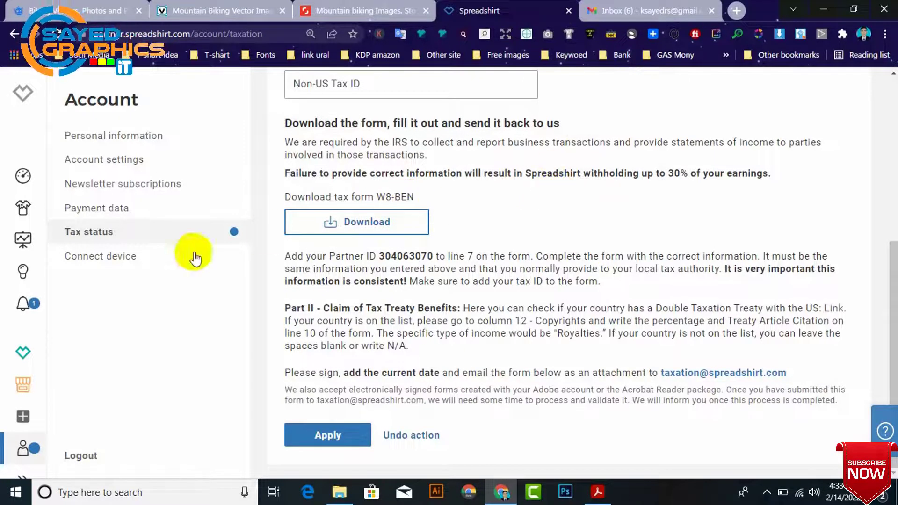
pyautogui.scroll(1, 552, 243)
pyautogui.scroll(5, 551, 243)
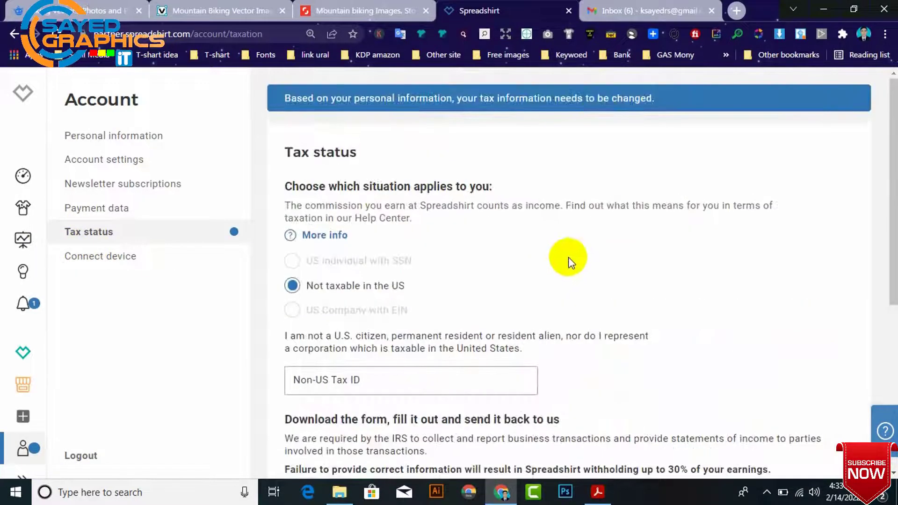
# Copy the taxation e-mail address and return to the new Gmail message
pyautogui.click(658, 12)
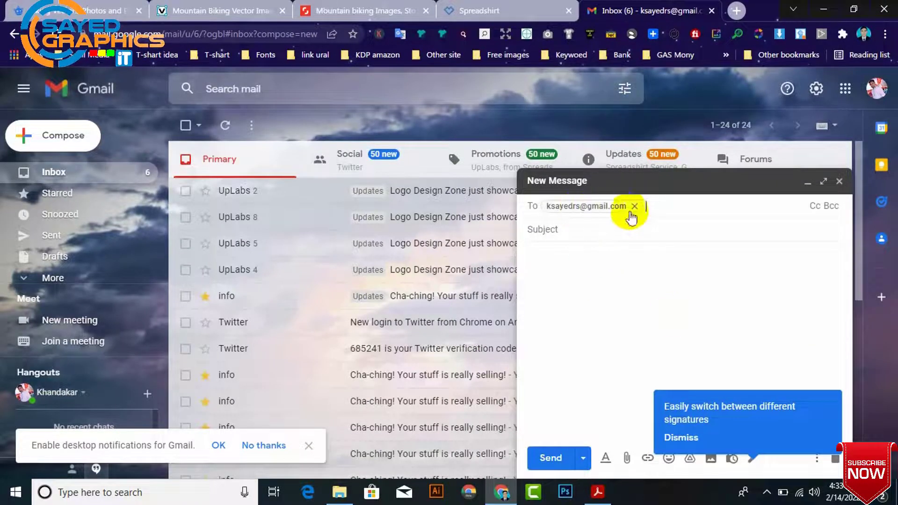
pyautogui.click(491, 10)
pyautogui.scroll(-6, 385, 406)
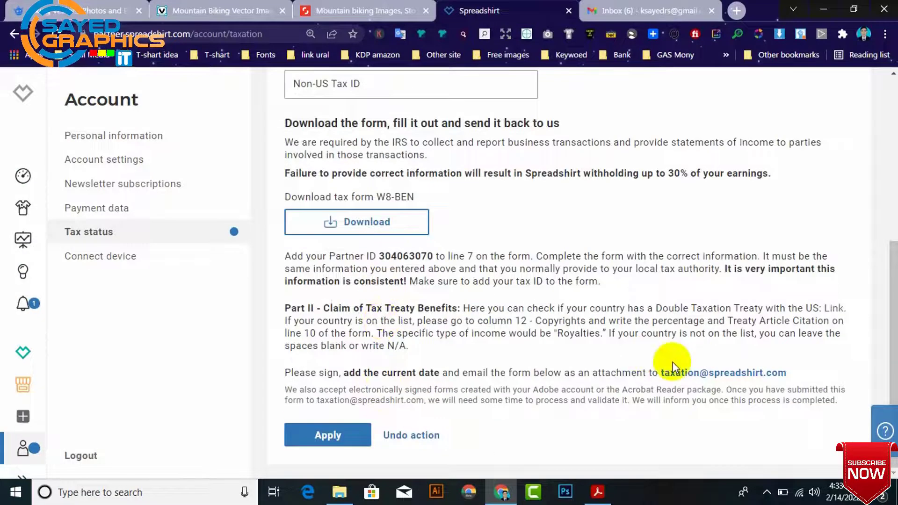
pyautogui.moveTo(797, 376); pyautogui.dragTo(662, 377)
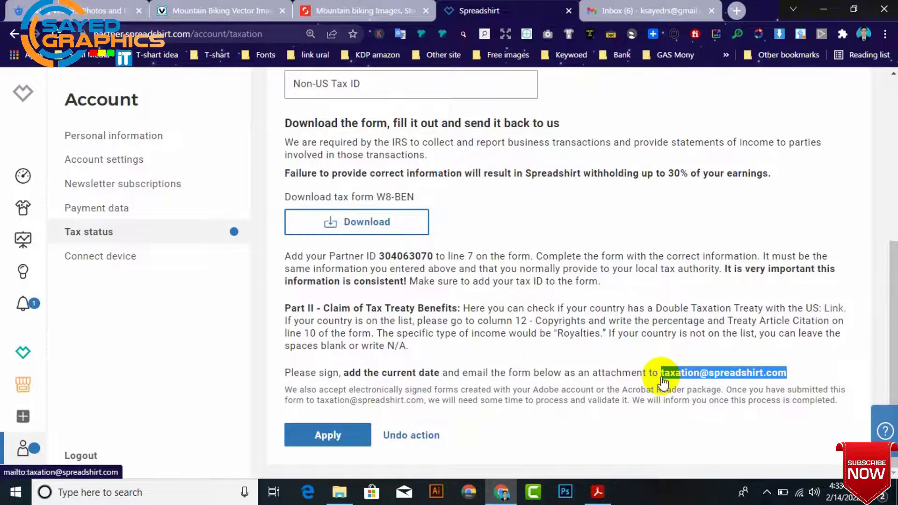
pyautogui.click(641, 10)
# Address the e-mail to Spreadshirt's taxation address with subject 'Tax info'
pyautogui.click(585, 208)
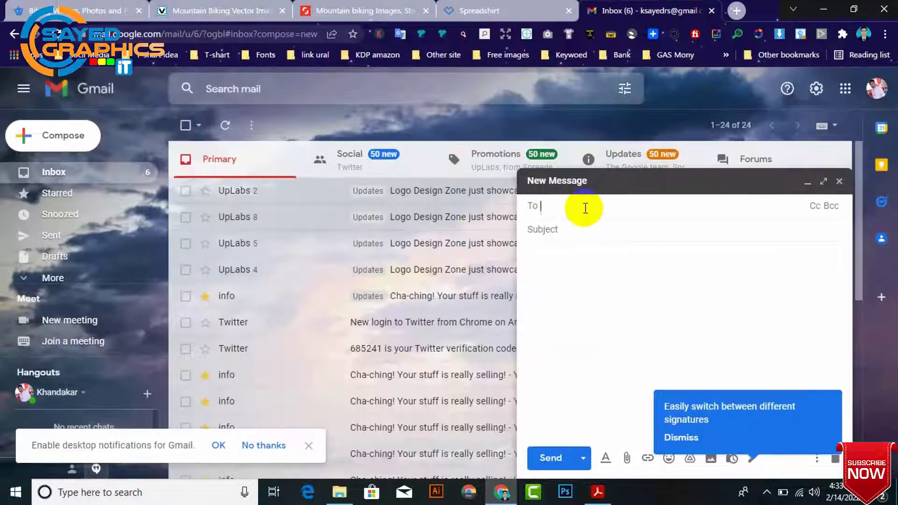
pyautogui.click(572, 233)
pyautogui.write('Tew')
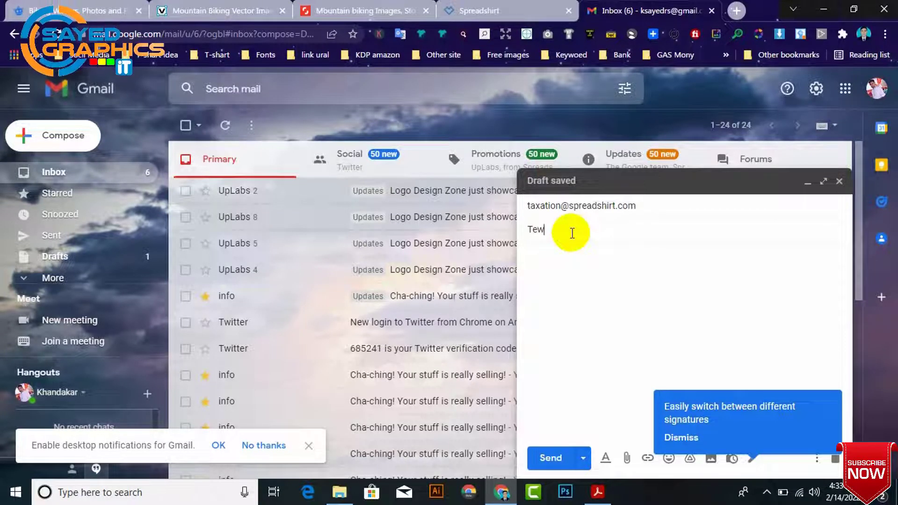
pyautogui.press('BackSpace')
pyautogui.write('x')
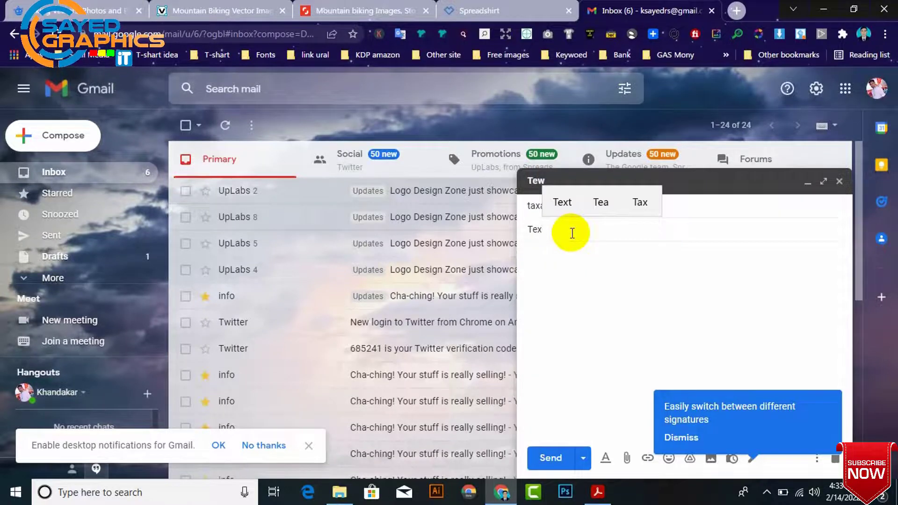
pyautogui.press('BackSpace')
pyautogui.press('BackSpace')
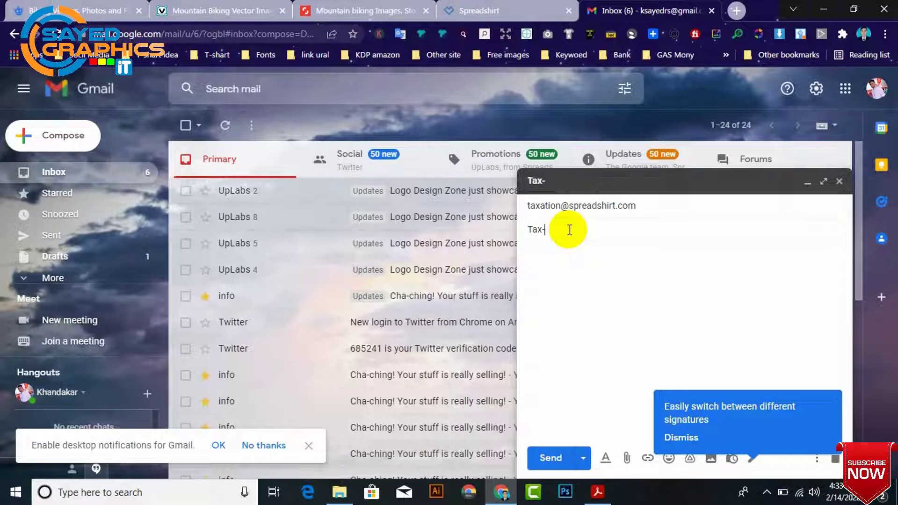
pyautogui.write('inf')
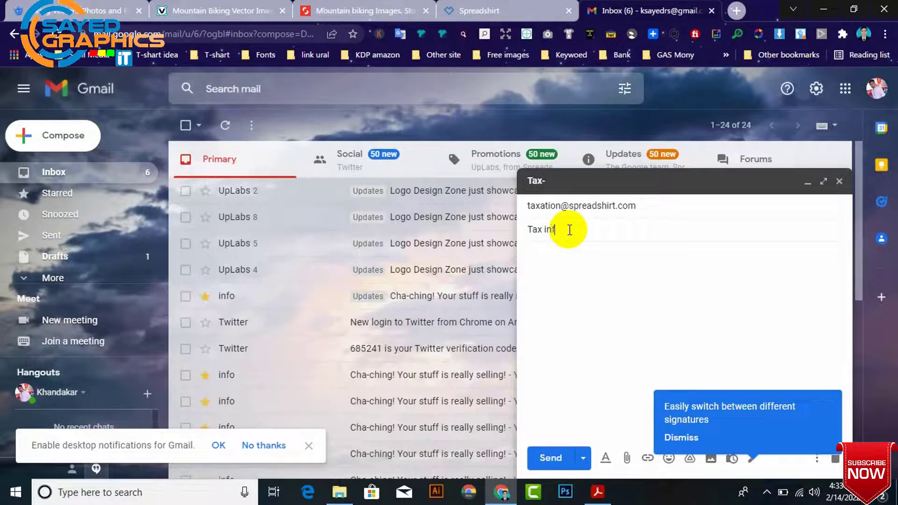
pyautogui.write('o')
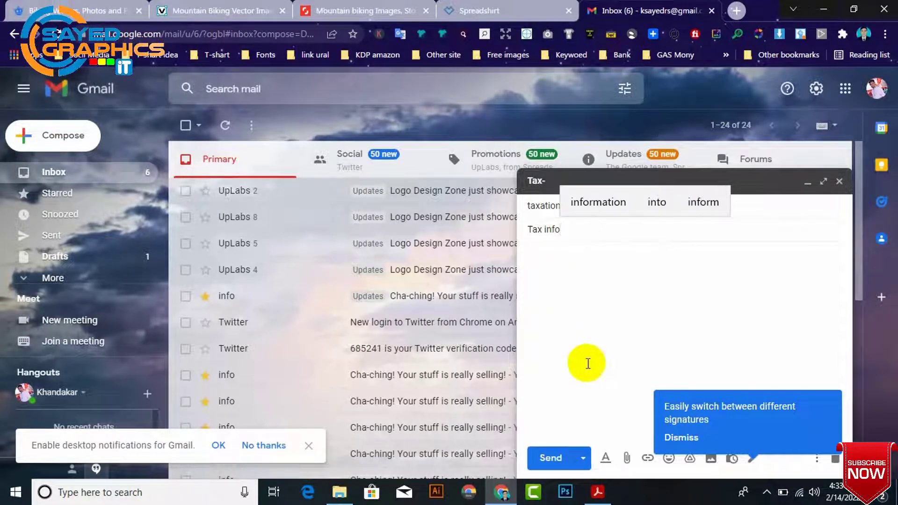
# Attach fw8ben.pdf from the Desktop and send the e-mail
pyautogui.click(585, 363)
pyautogui.click(626, 459)
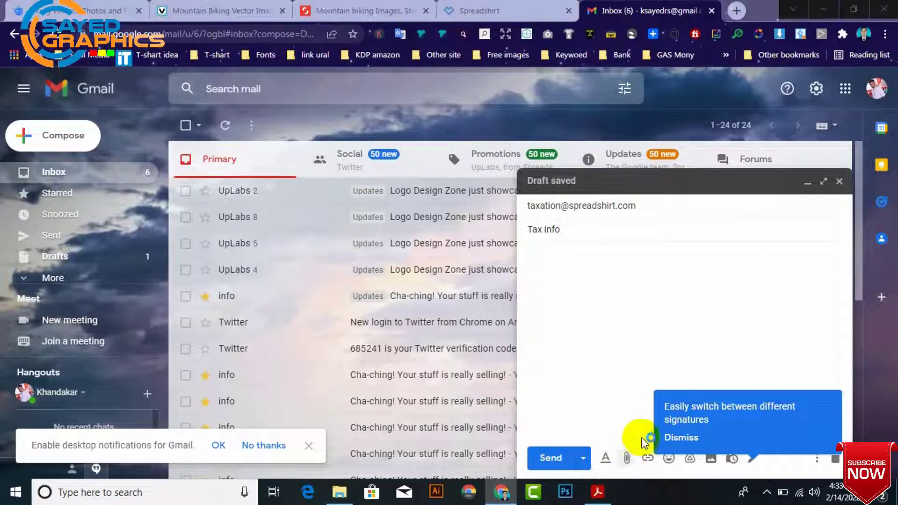
pyautogui.click(55, 97)
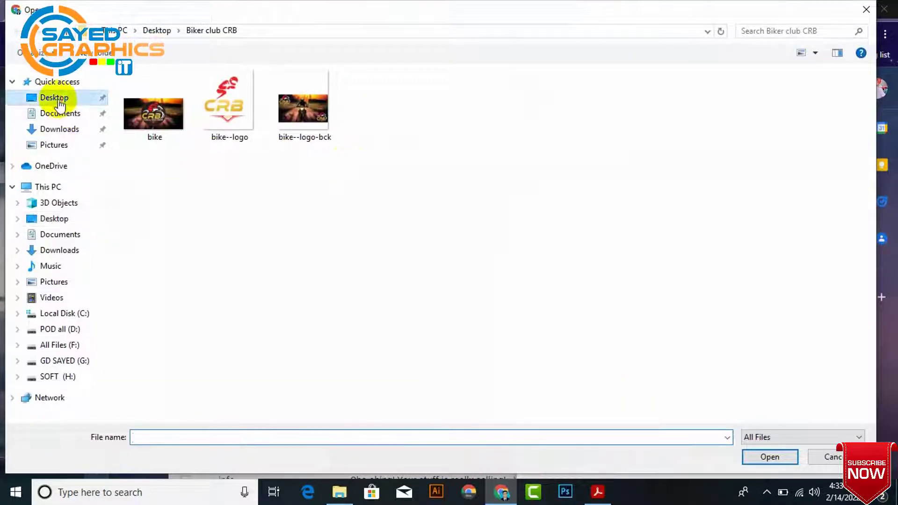
pyautogui.click(590, 314)
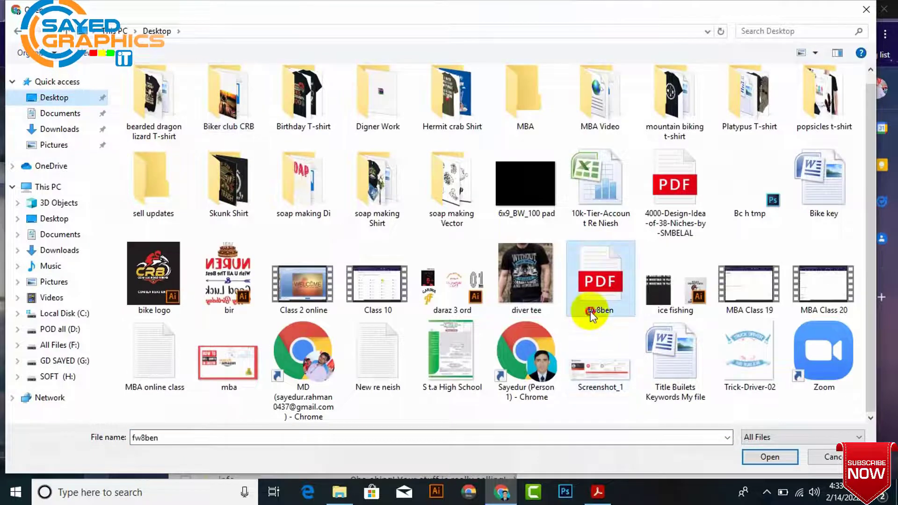
pyautogui.click(771, 457)
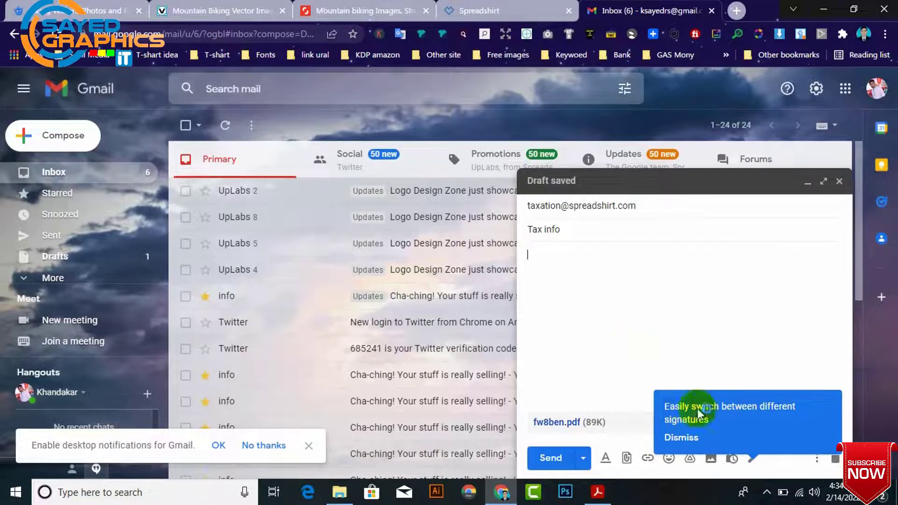
pyautogui.click(567, 458)
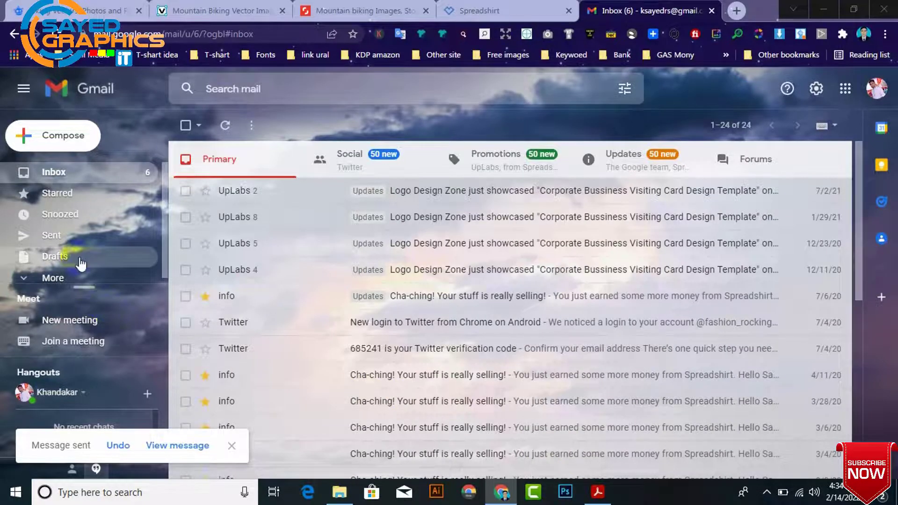
# Check Sent mail, then read the Spreadshirt personal data e-mail under Updates
pyautogui.click(61, 237)
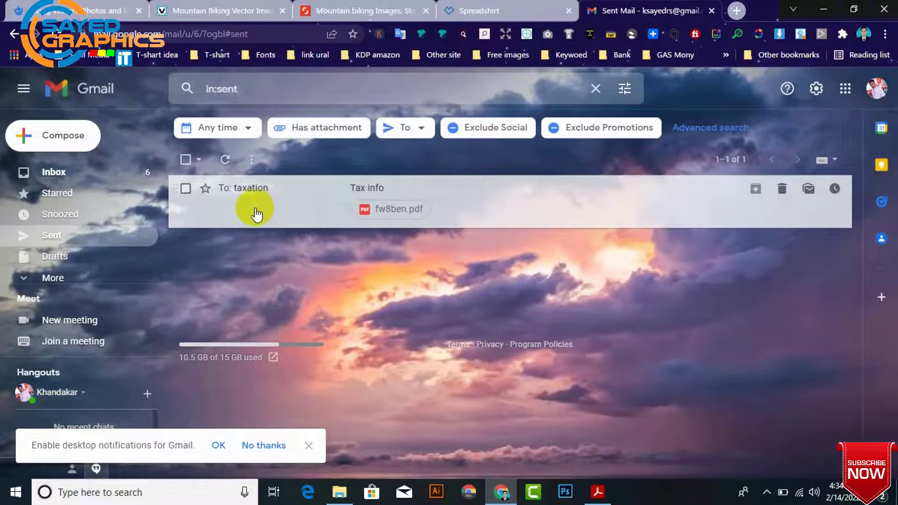
pyautogui.click(56, 174)
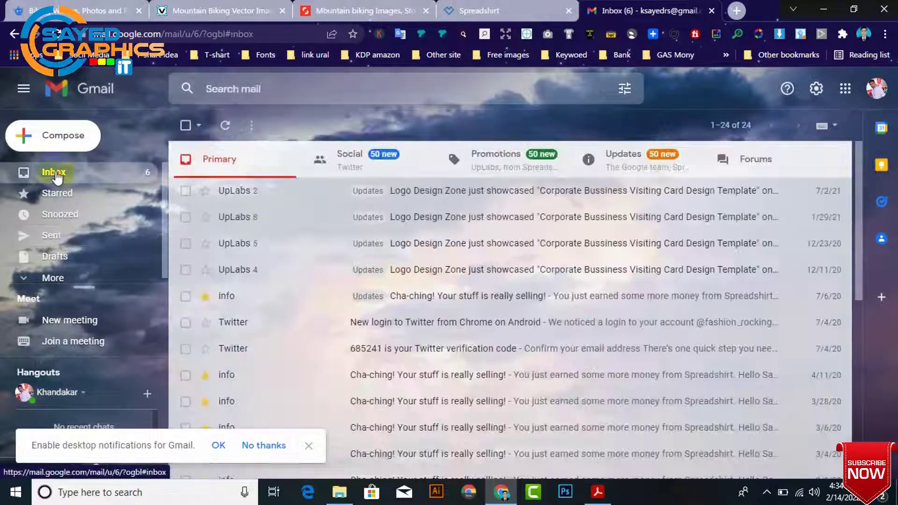
pyautogui.click(651, 166)
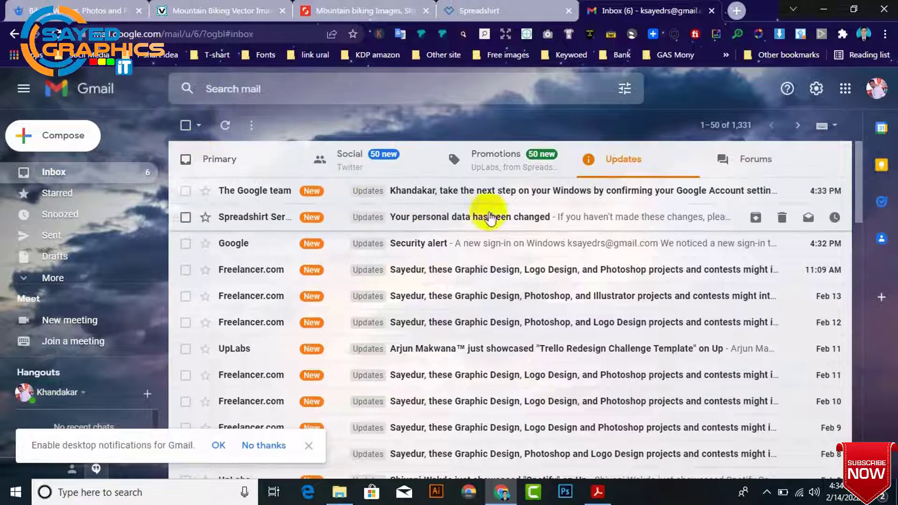
pyautogui.click(443, 217)
pyautogui.scroll(-6, 542, 335)
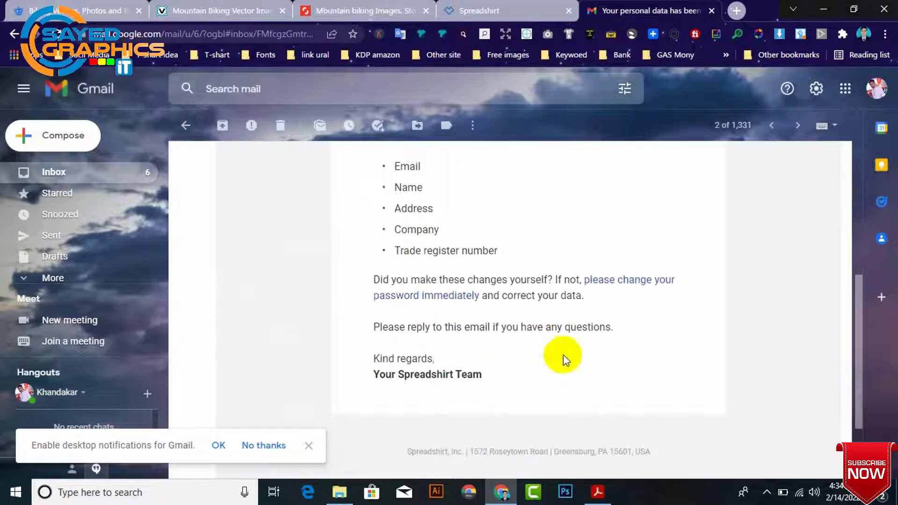
pyautogui.scroll(8, 563, 346)
pyautogui.scroll(-5, 495, 337)
pyautogui.scroll(5, 507, 341)
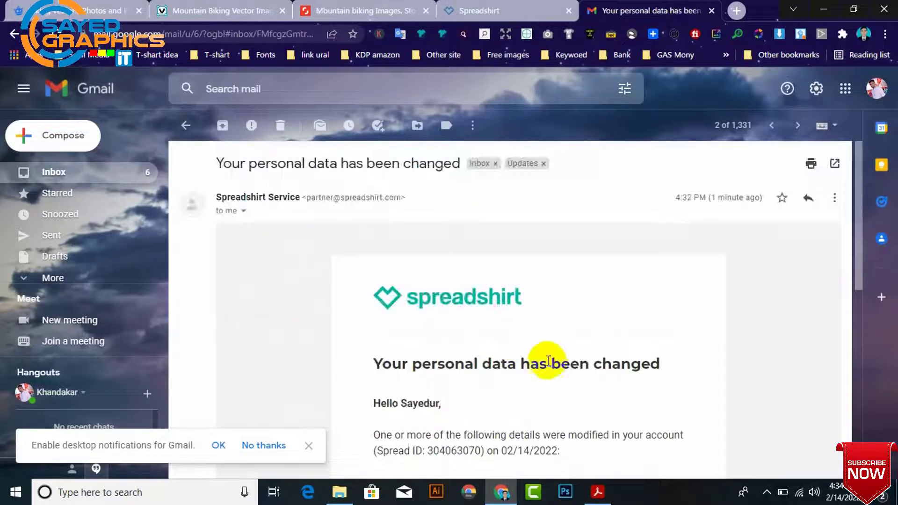
pyautogui.scroll(-5, 543, 361)
pyautogui.scroll(5, 549, 363)
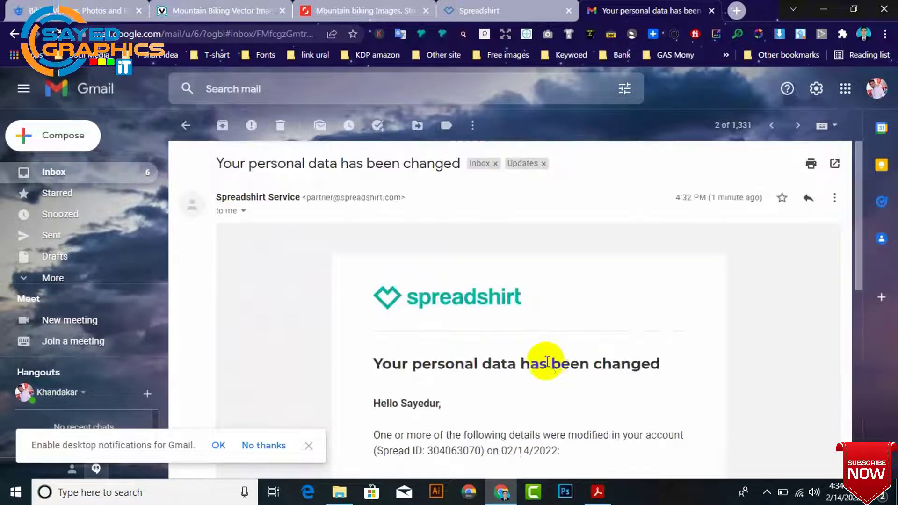
# Glance at The Google team e-mail, refresh the inbox categories, and return to Spreadshirt
pyautogui.click(188, 135)
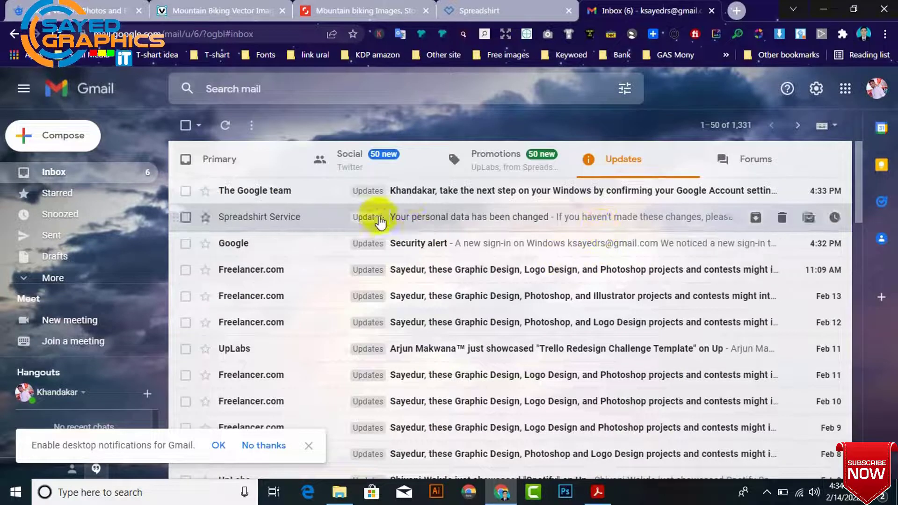
pyautogui.click(424, 192)
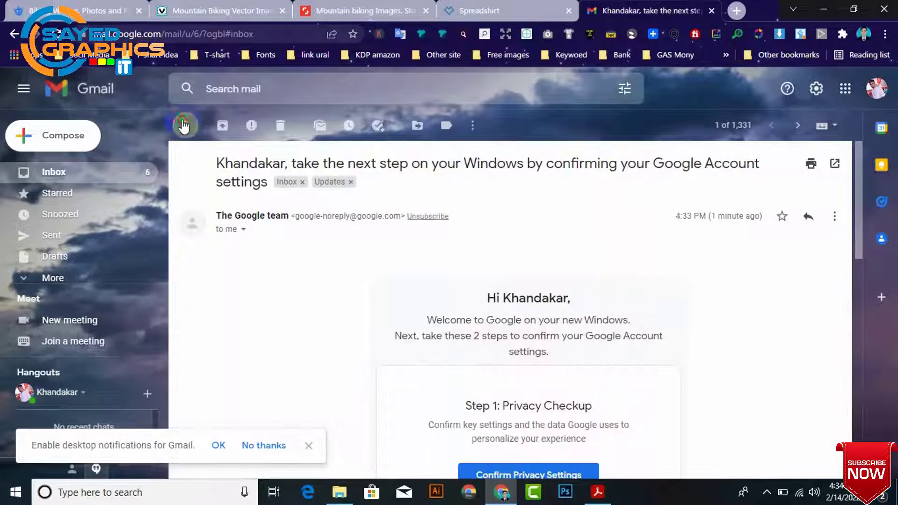
pyautogui.click(183, 125)
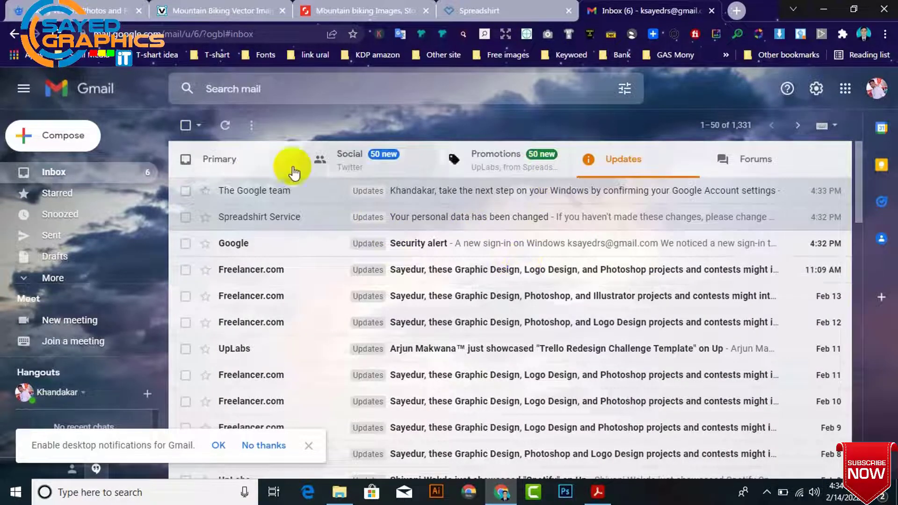
pyautogui.click(251, 161)
pyautogui.click(221, 124)
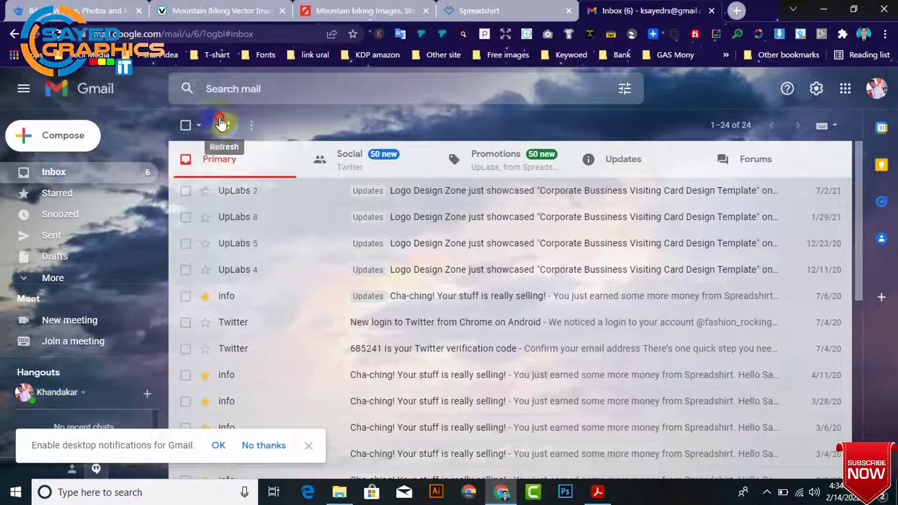
pyautogui.click(631, 171)
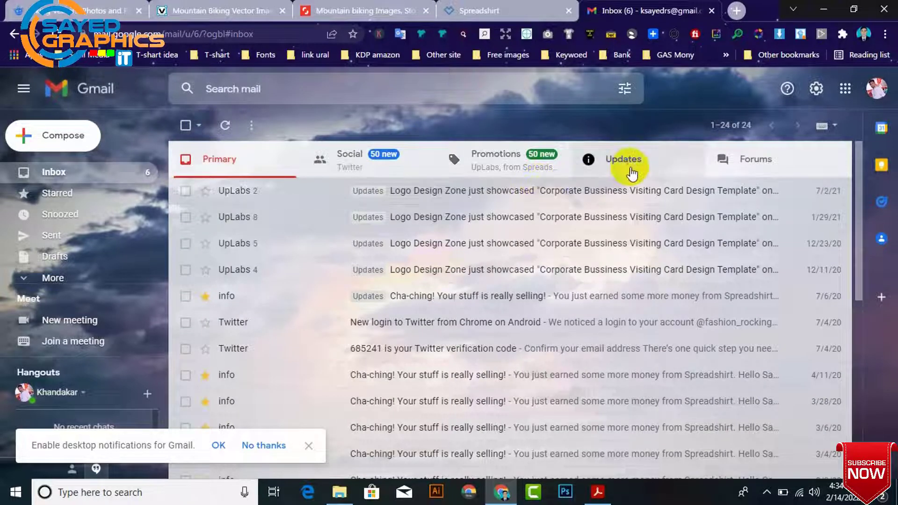
pyautogui.click(508, 10)
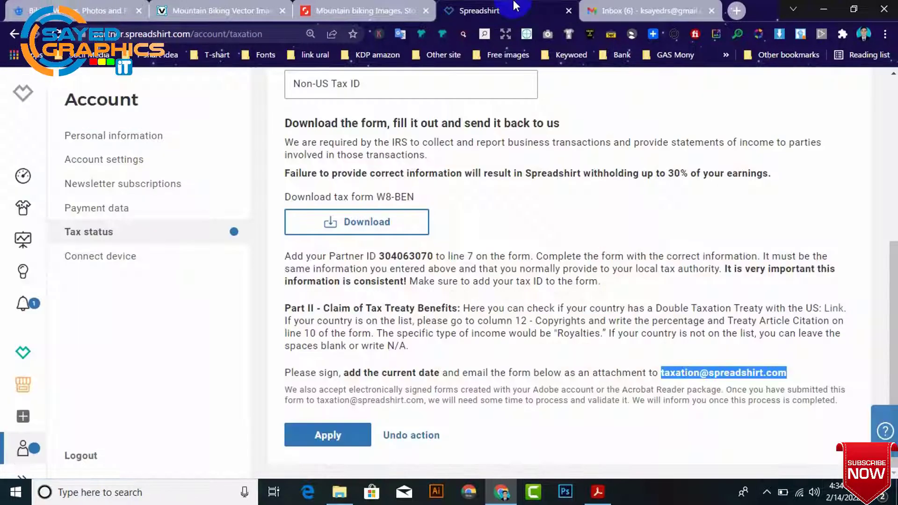
# Confirm the Tax info e-mail was sent, then apply the Not taxable in the US status
pyautogui.click(648, 6)
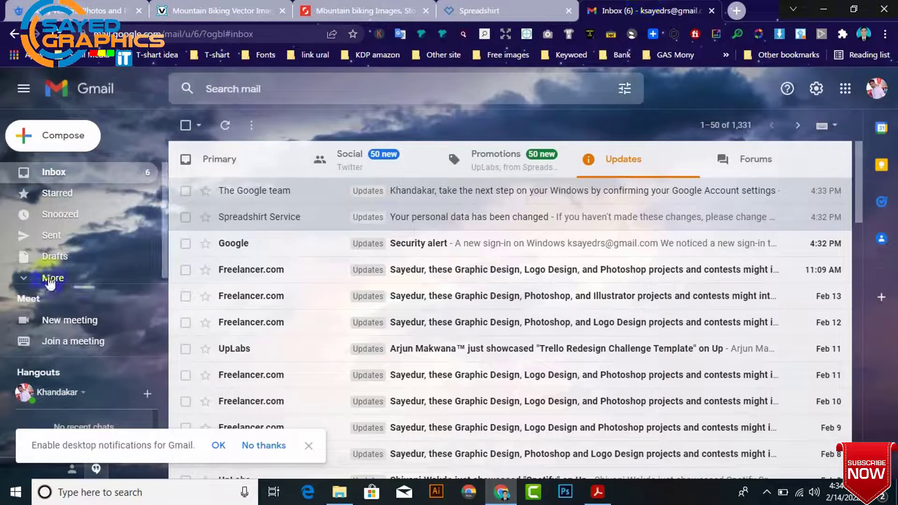
pyautogui.click(55, 238)
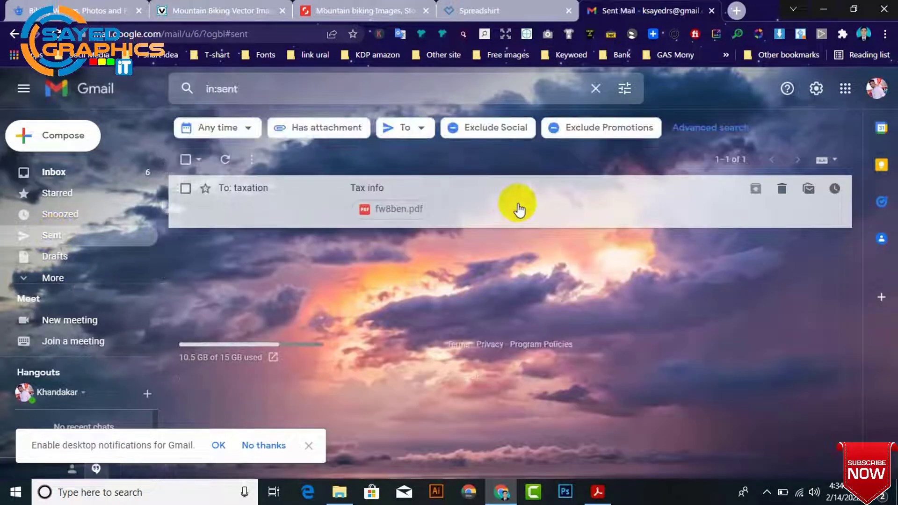
pyautogui.click(532, 8)
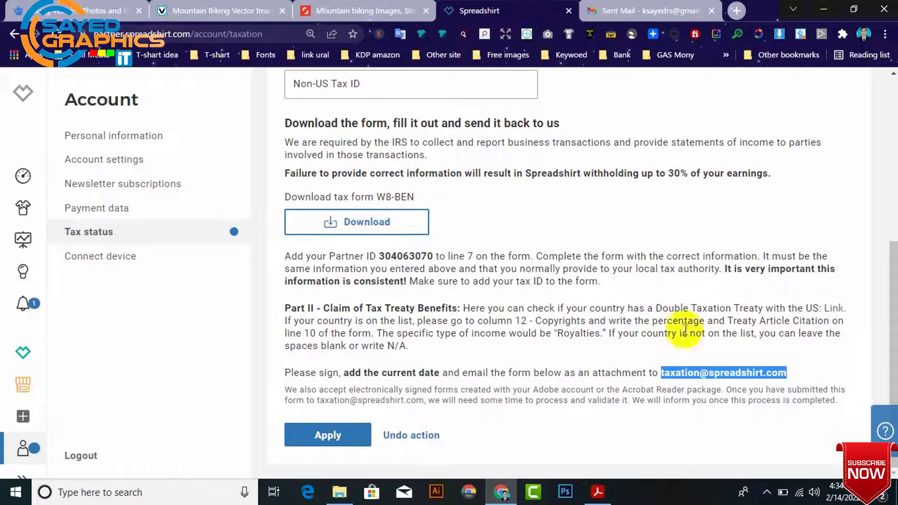
pyautogui.click(367, 442)
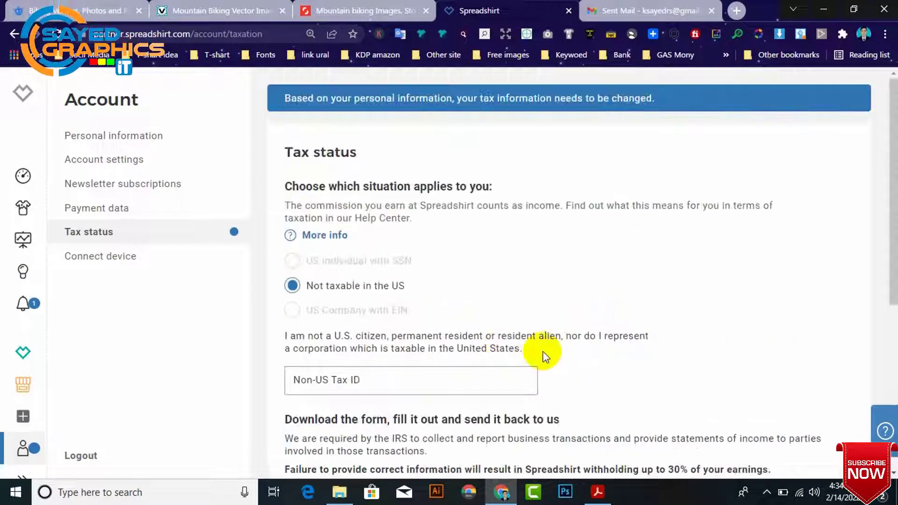
pyautogui.scroll(-6, 551, 337)
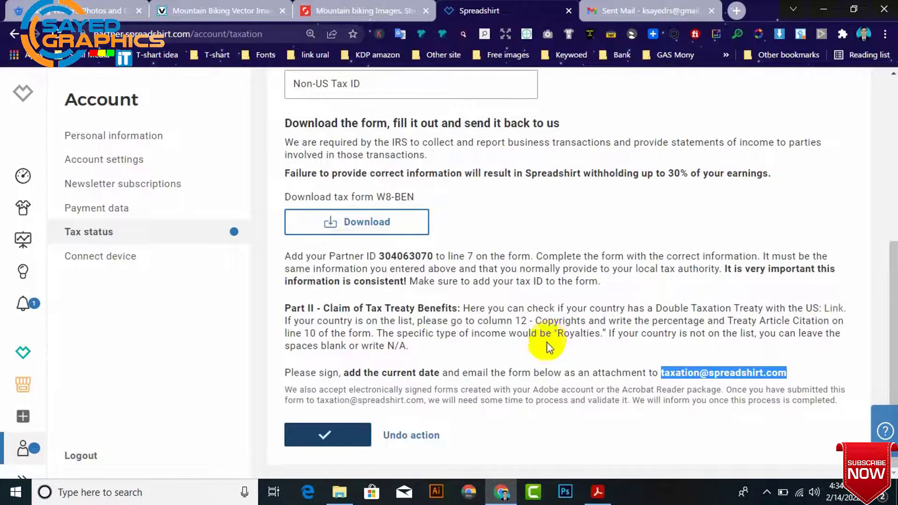
pyautogui.click(220, 363)
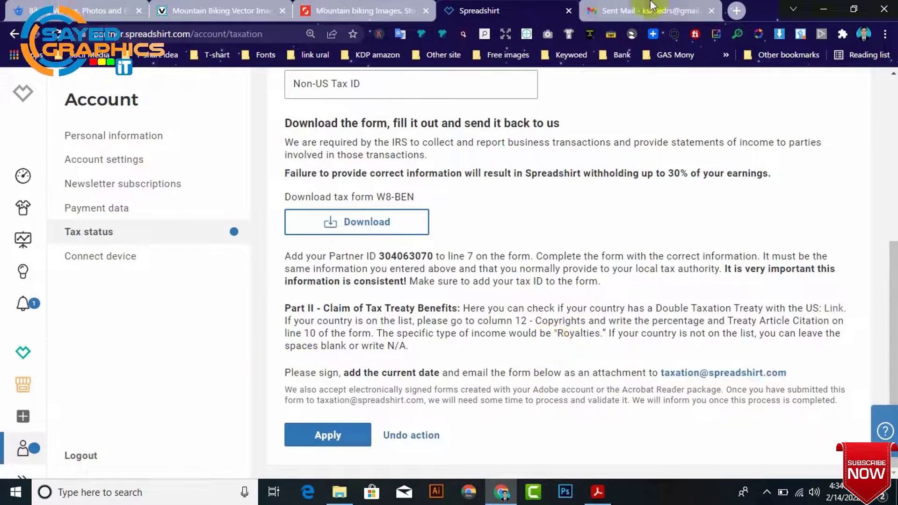
# Reload Gmail and open Spreadshirt Taxation's reply in Updates
pyautogui.click(639, 8)
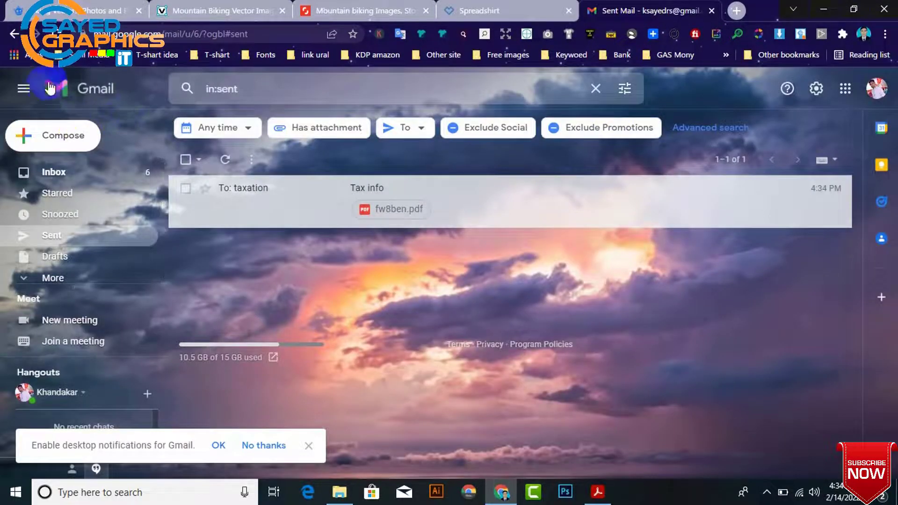
pyautogui.click(41, 177)
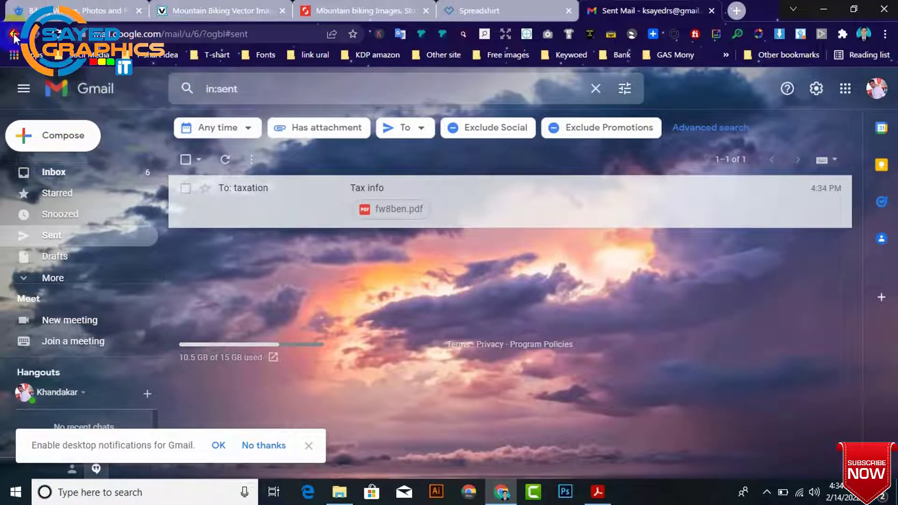
pyautogui.press('F5')
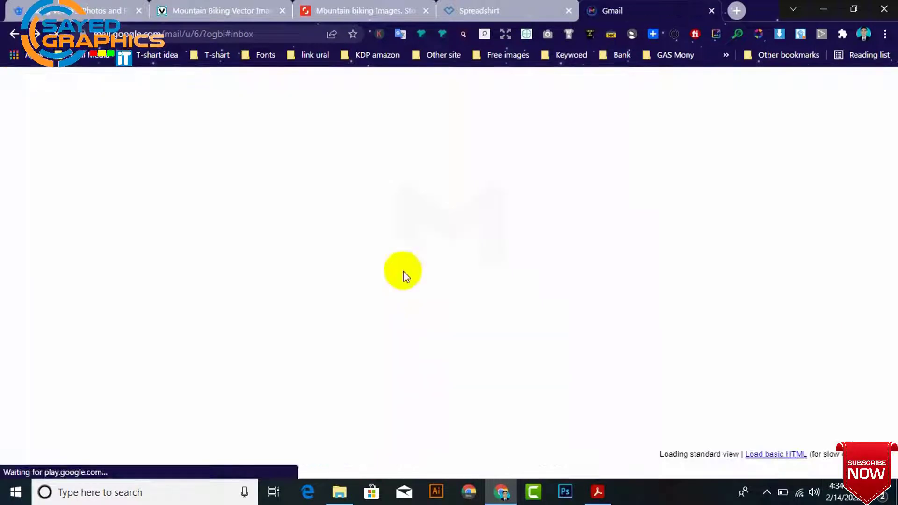
pyautogui.click(767, 492)
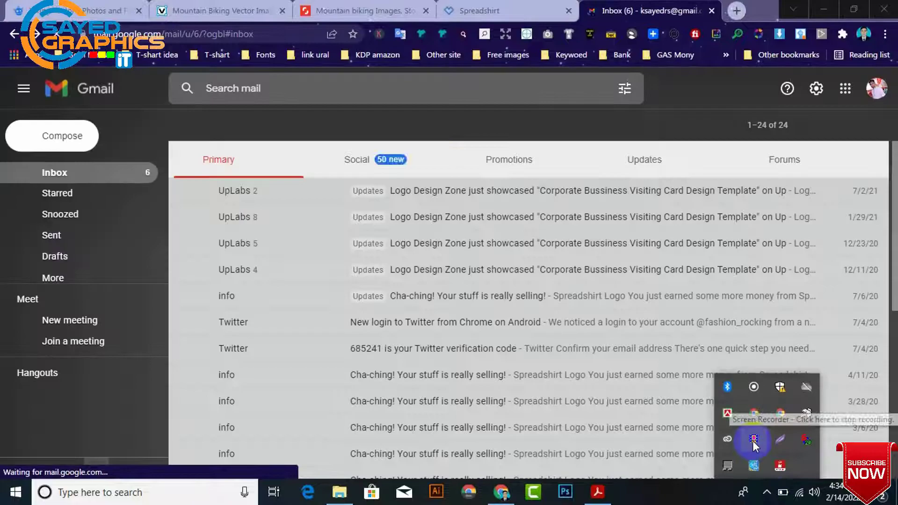
pyautogui.click(361, 187)
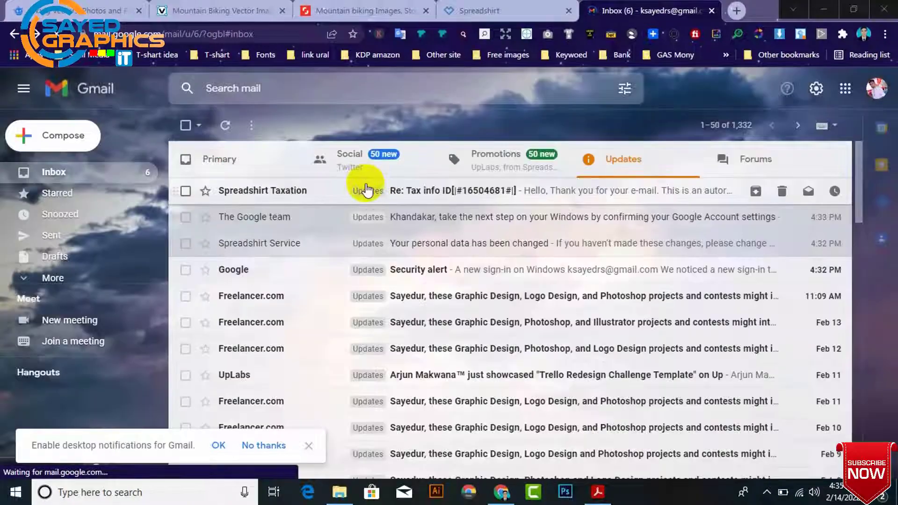
pyautogui.click(366, 190)
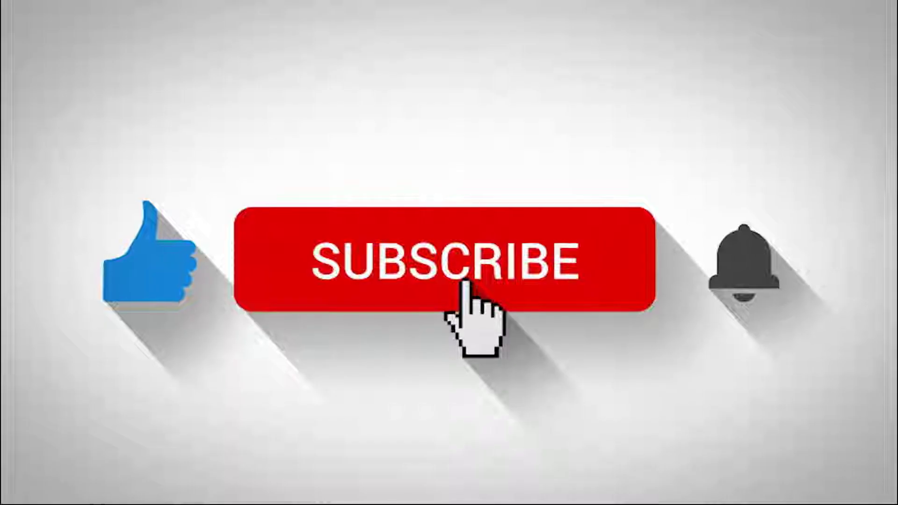